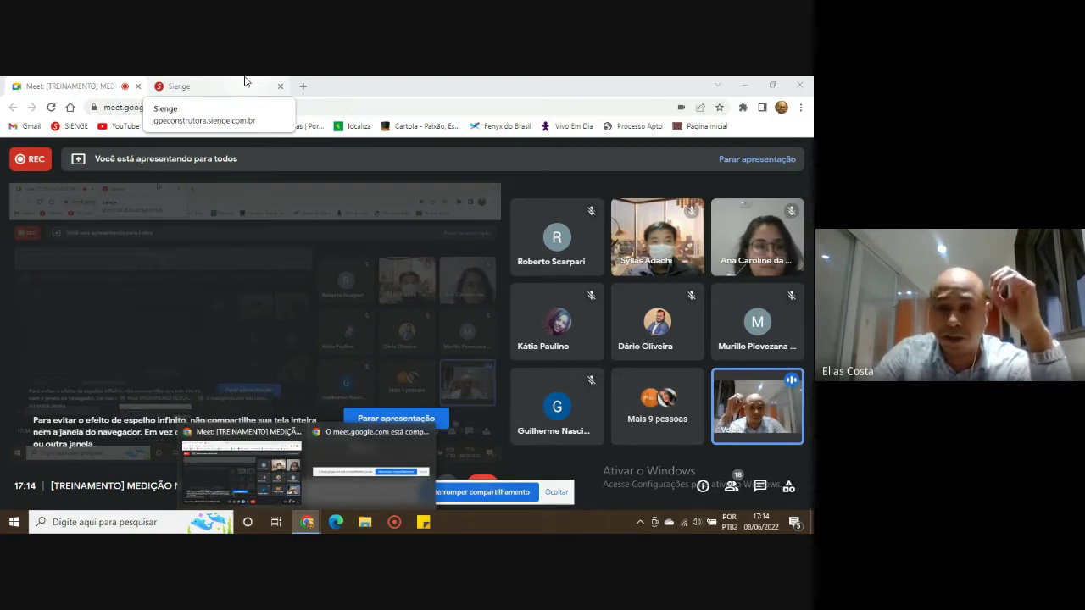
# Switch to Sienge and open the Saldos de Contratos report form under the Contratos e Medições contract reports.
pyautogui.click(244, 81)
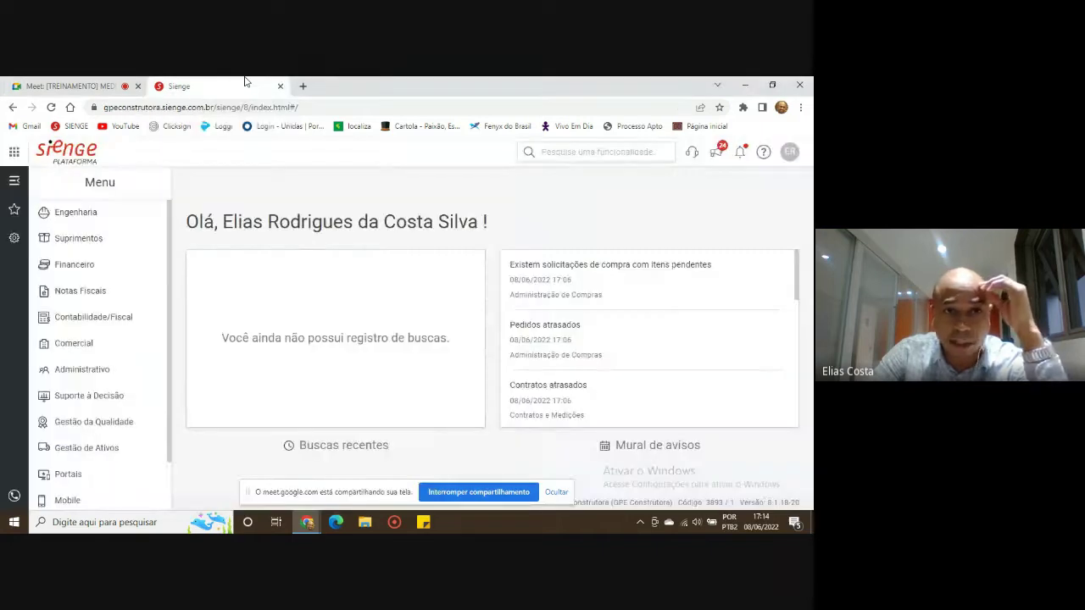
pyautogui.click(125, 244)
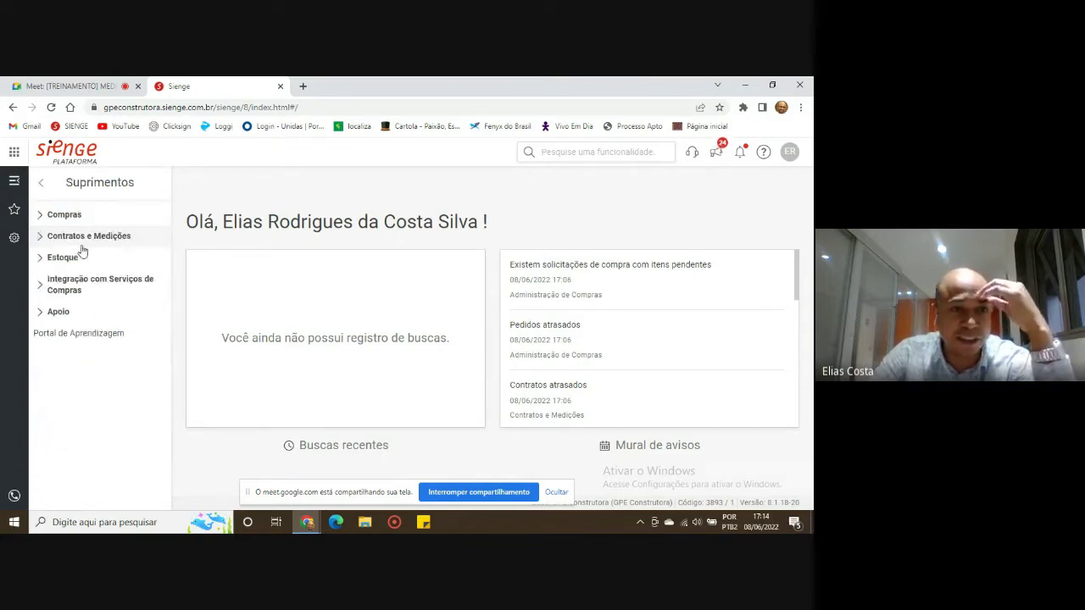
pyautogui.click(43, 239)
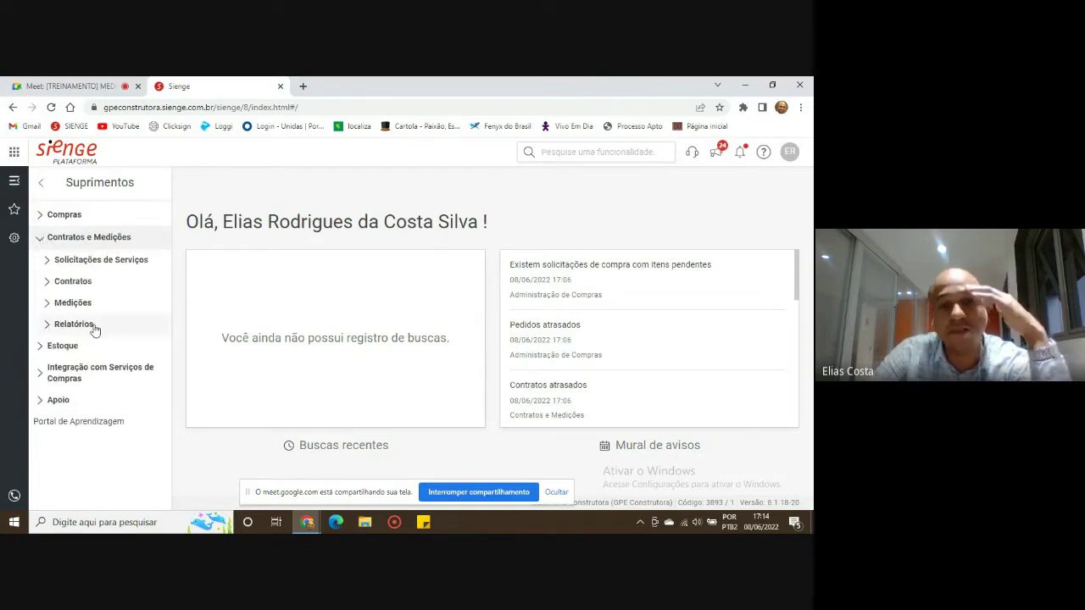
pyautogui.click(92, 326)
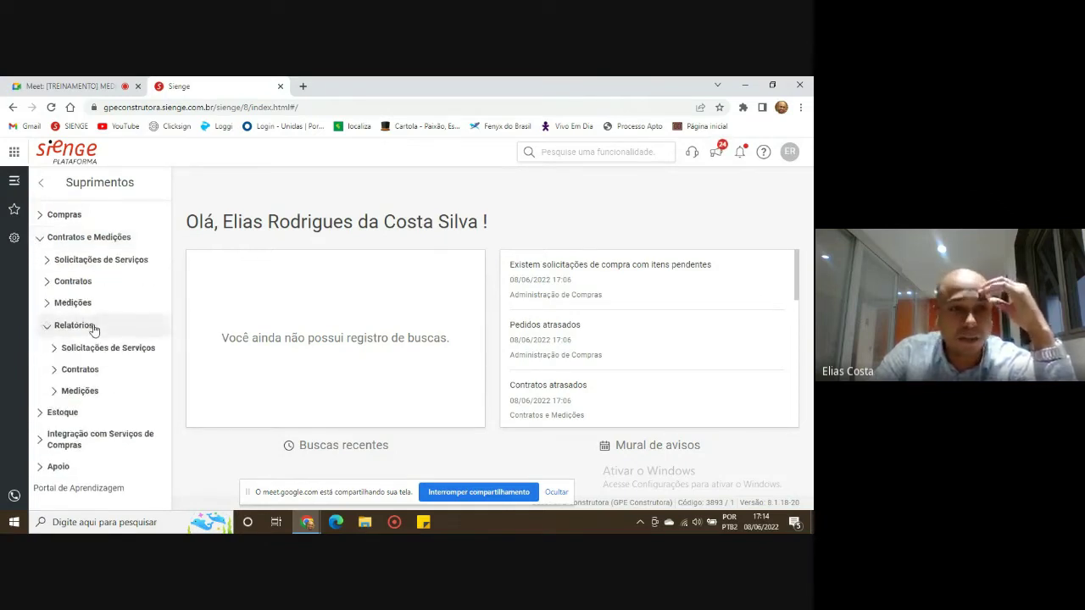
pyautogui.click(105, 370)
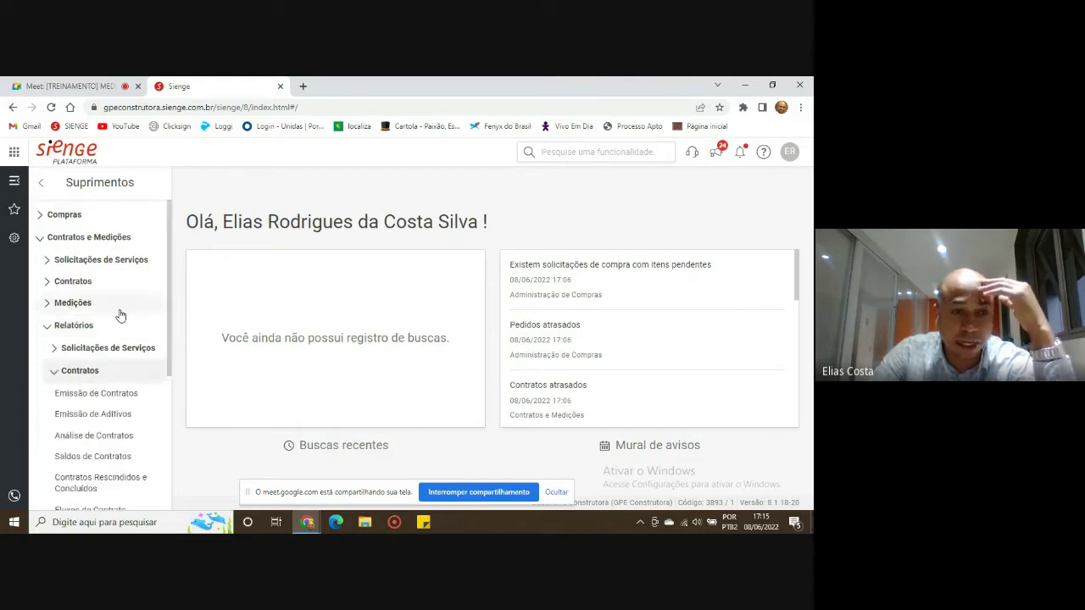
pyautogui.scroll(-1, 119, 316)
pyautogui.click(116, 398)
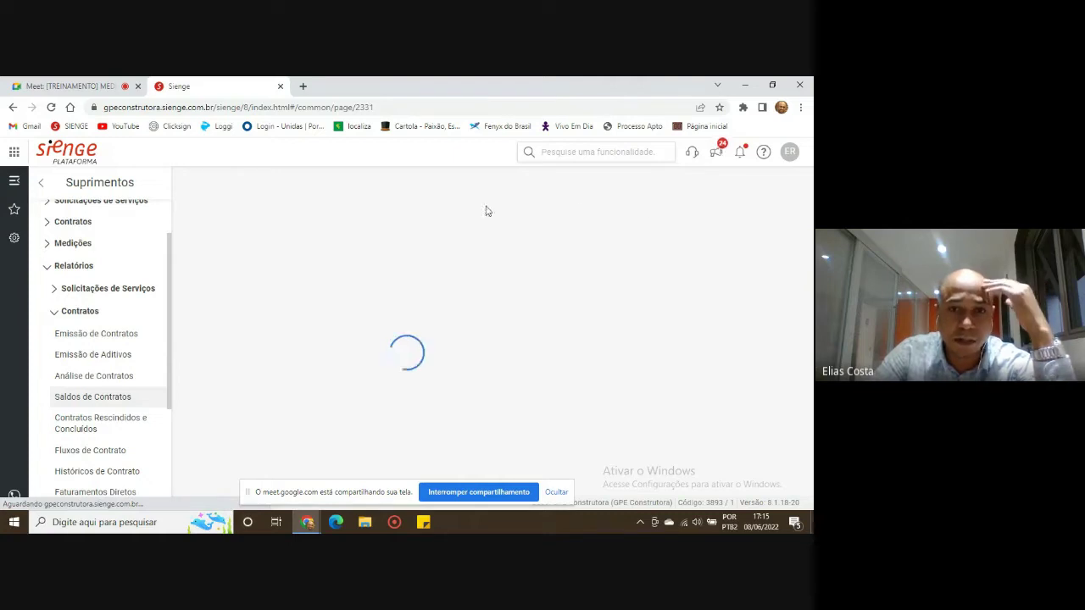
# Set the Obra filter of the contract balance report to 378, AVCB SHOPPING LIGHT.
pyautogui.click(310, 252)
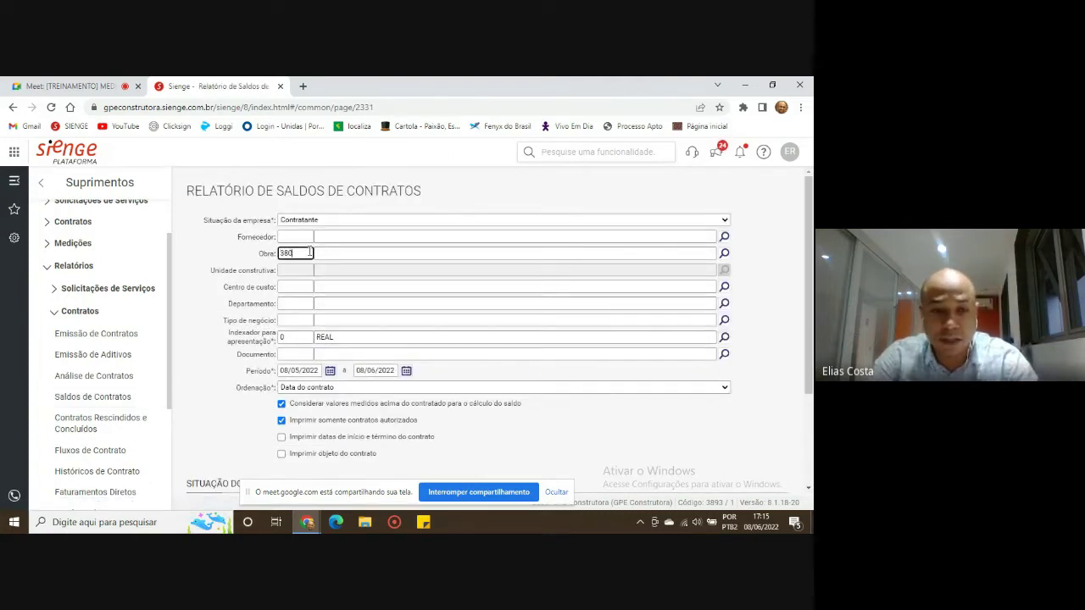
pyautogui.press('Tab')
pyautogui.hotkey('shift', 'Tab')
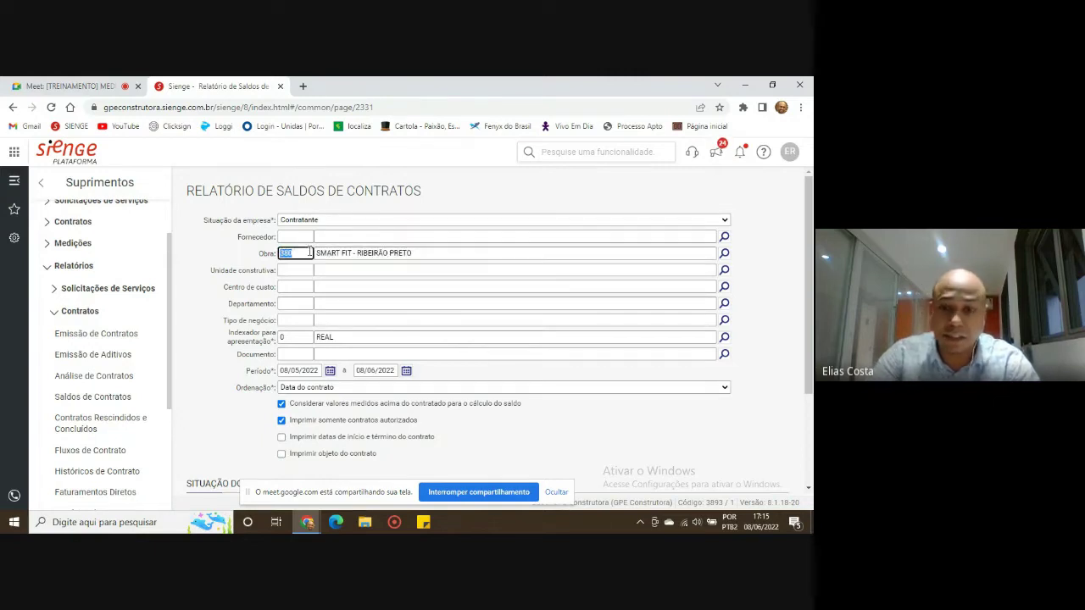
pyautogui.write('378')
pyautogui.press('Tab')
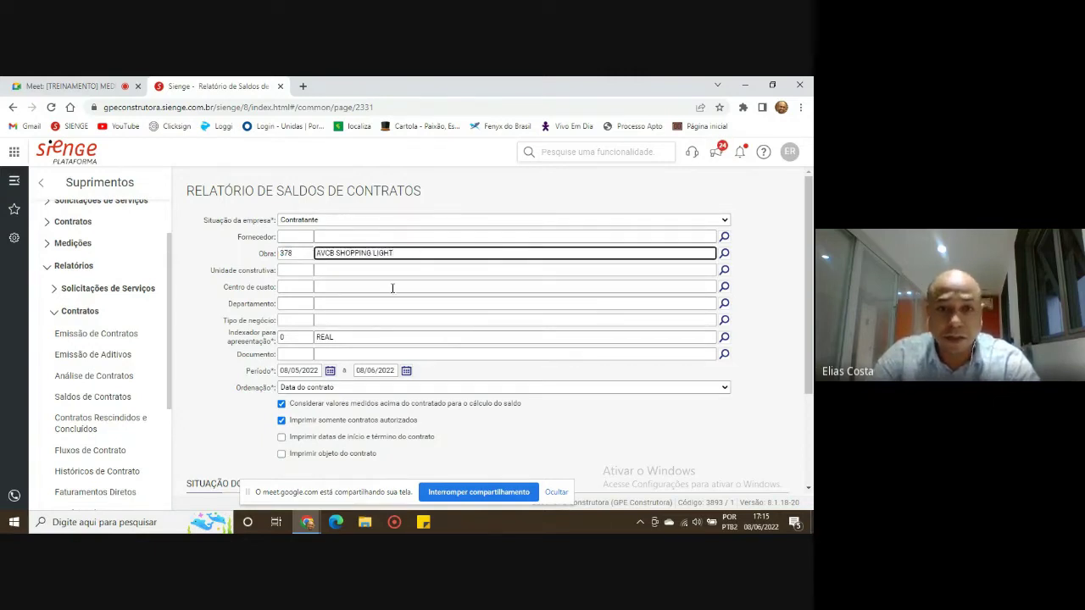
# Set the period's start date to 08/05/2021 and generate the contract balance report.
pyautogui.click(319, 372)
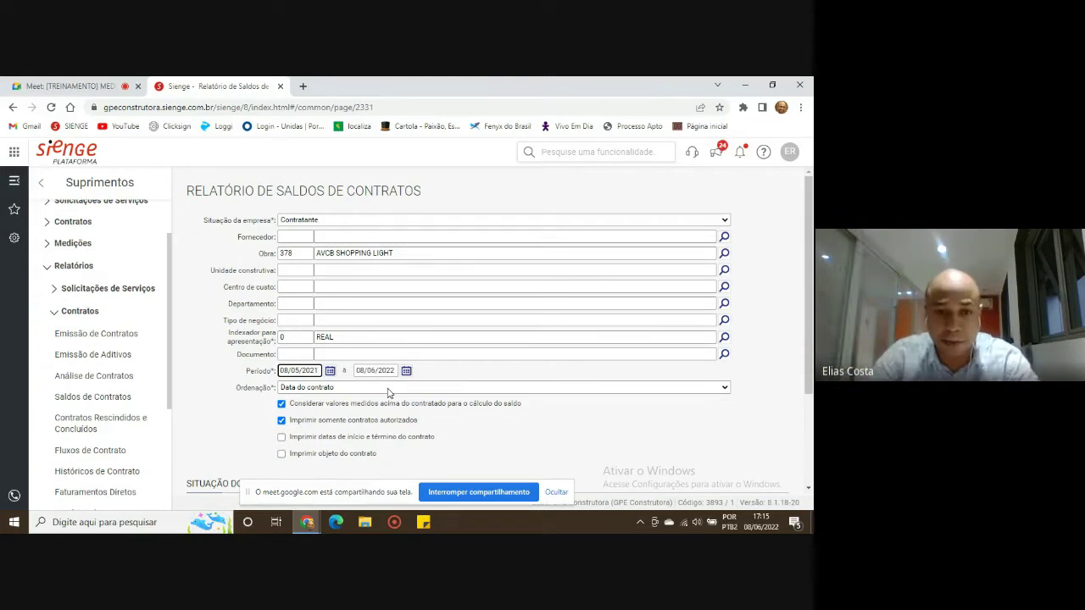
pyautogui.scroll(-3, 462, 349)
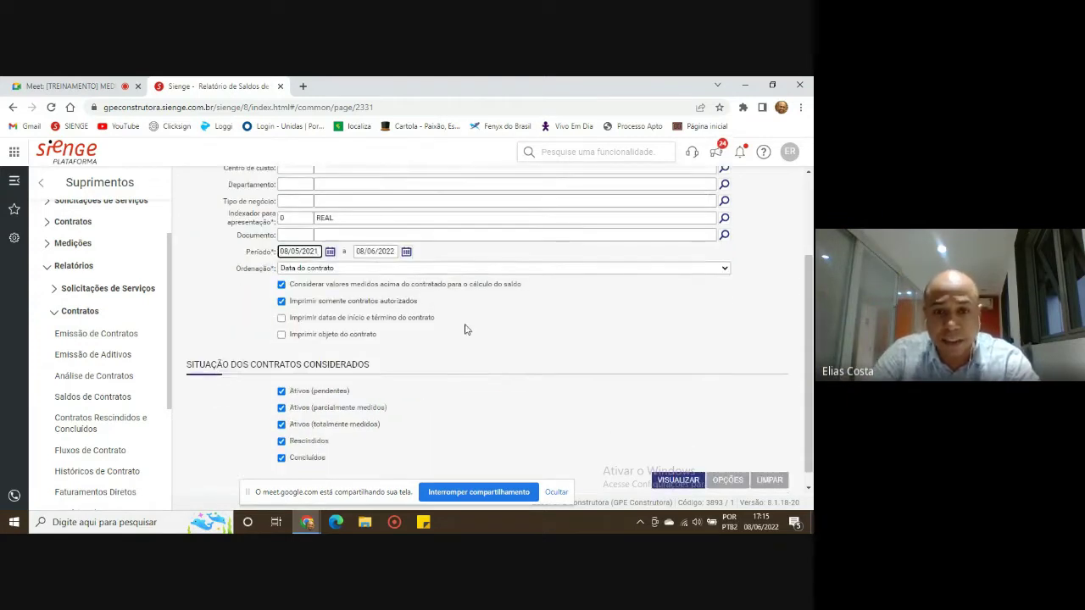
pyautogui.click(679, 479)
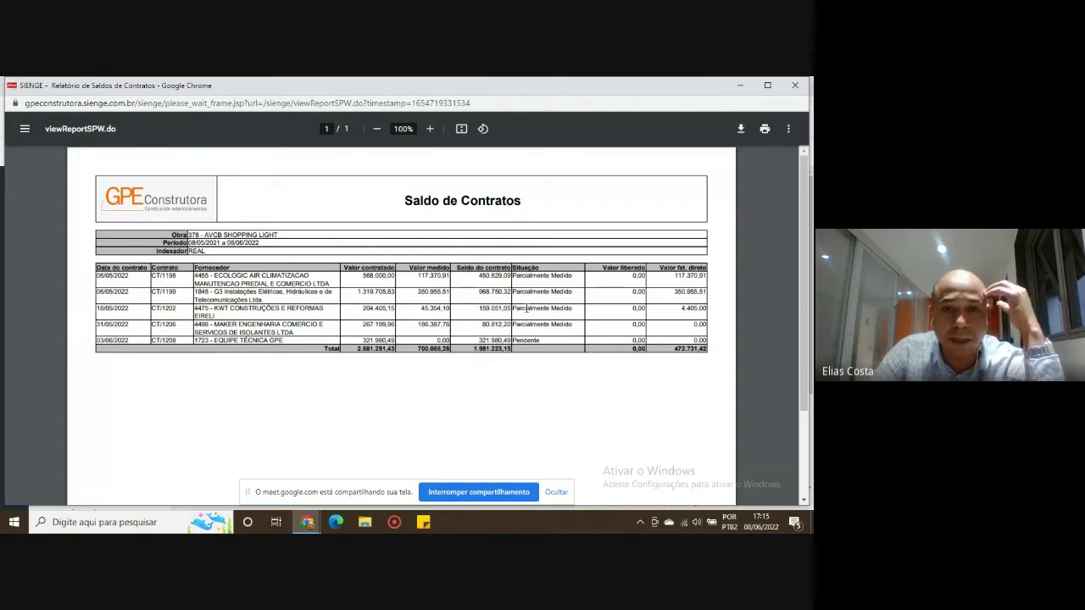
# Enlarge the balance report, look up the contract number of supplier KWT CONSTRUÇÕES E REFORMAS, and minimize the report window.
pyautogui.click(429, 128)
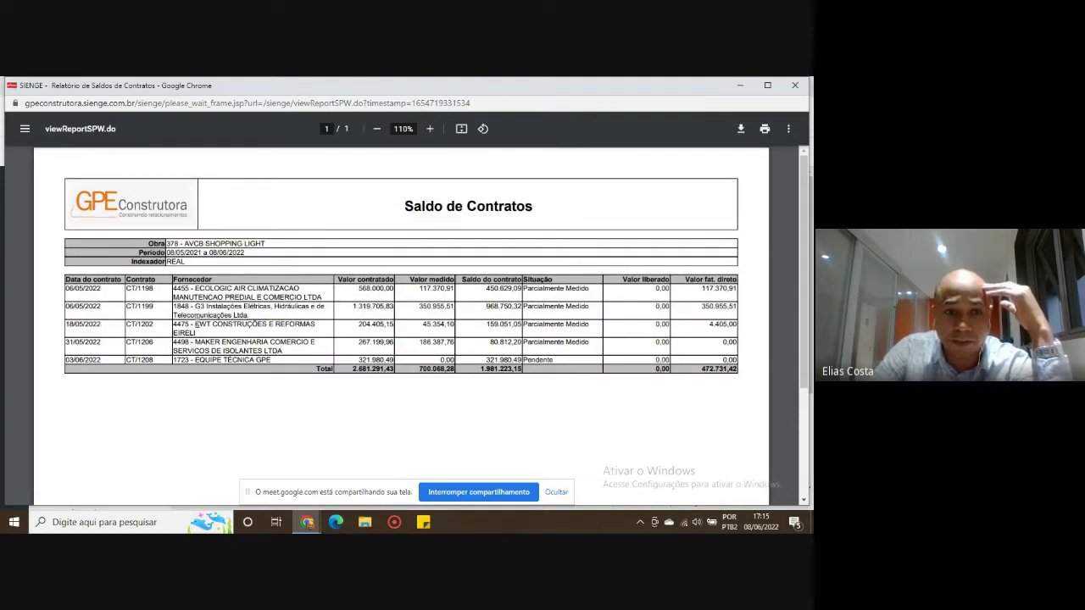
pyautogui.moveTo(196, 324); pyautogui.dragTo(316, 323)
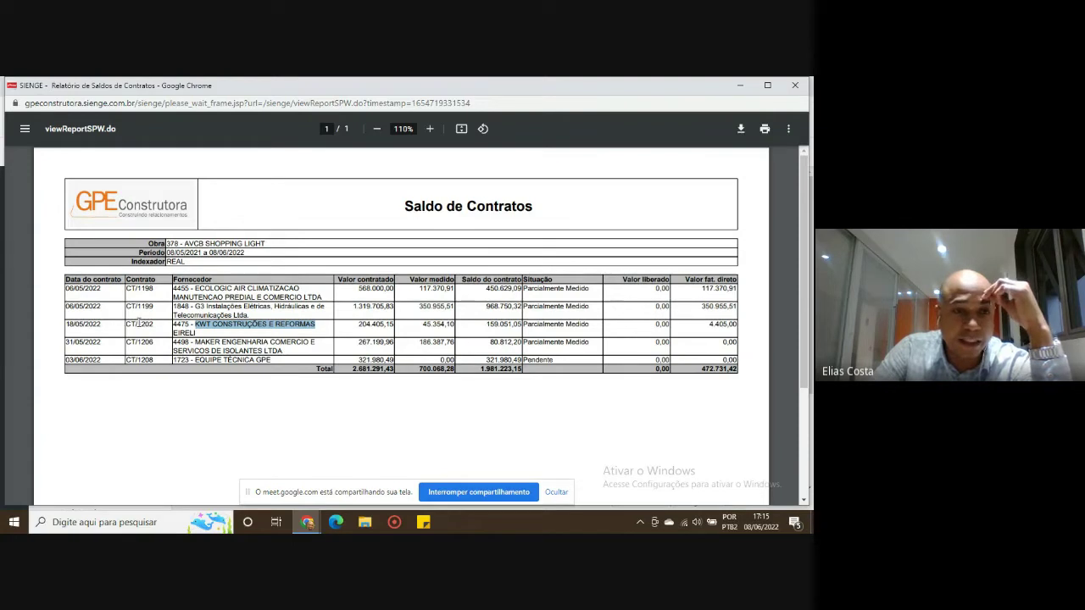
pyautogui.click(139, 323)
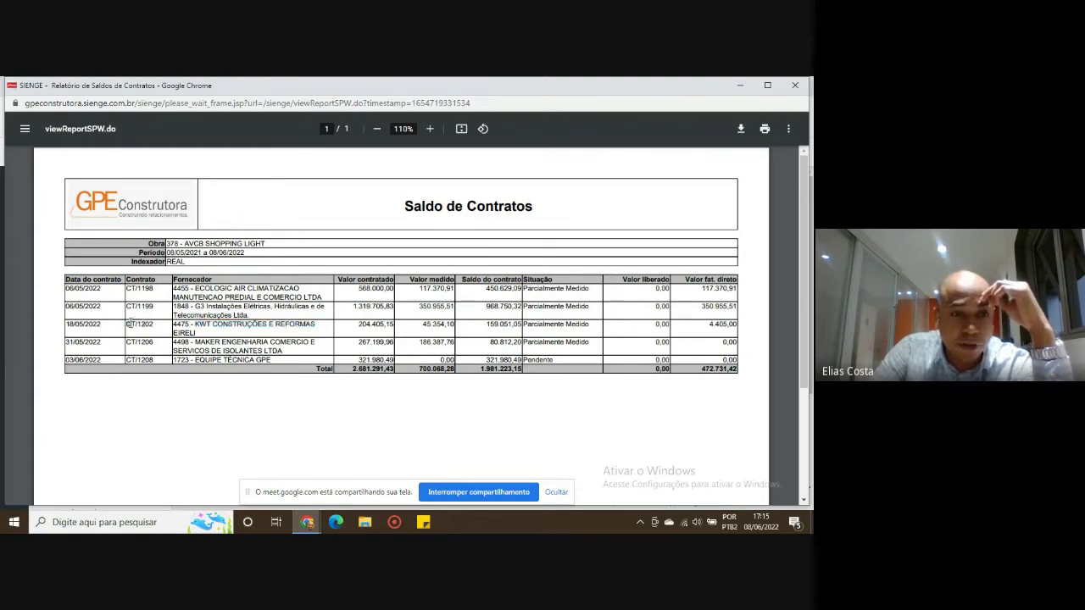
pyautogui.moveTo(129, 324); pyautogui.dragTo(154, 324)
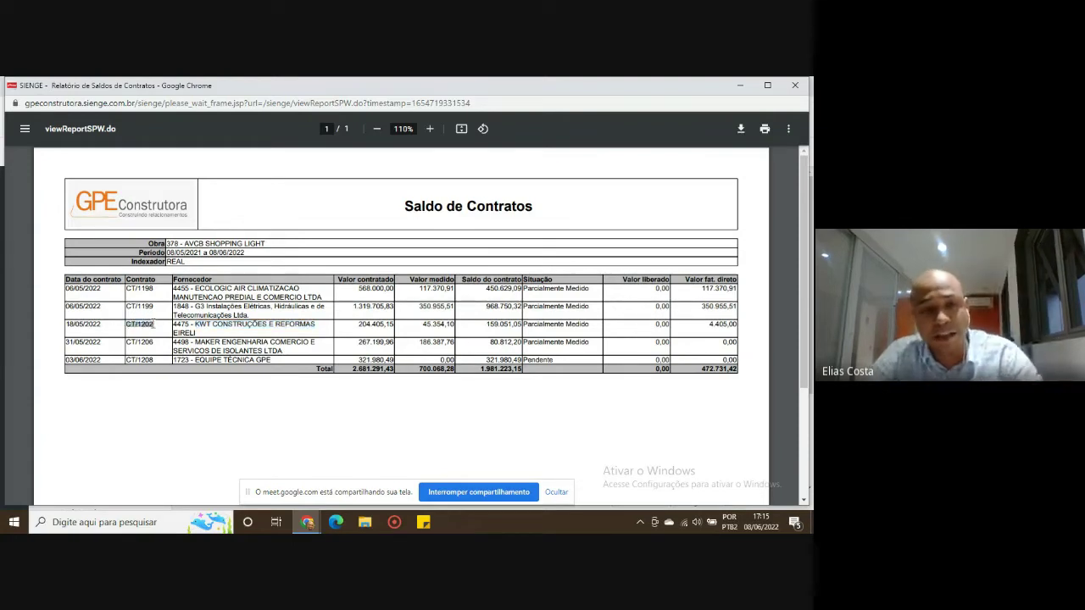
pyautogui.click(154, 324)
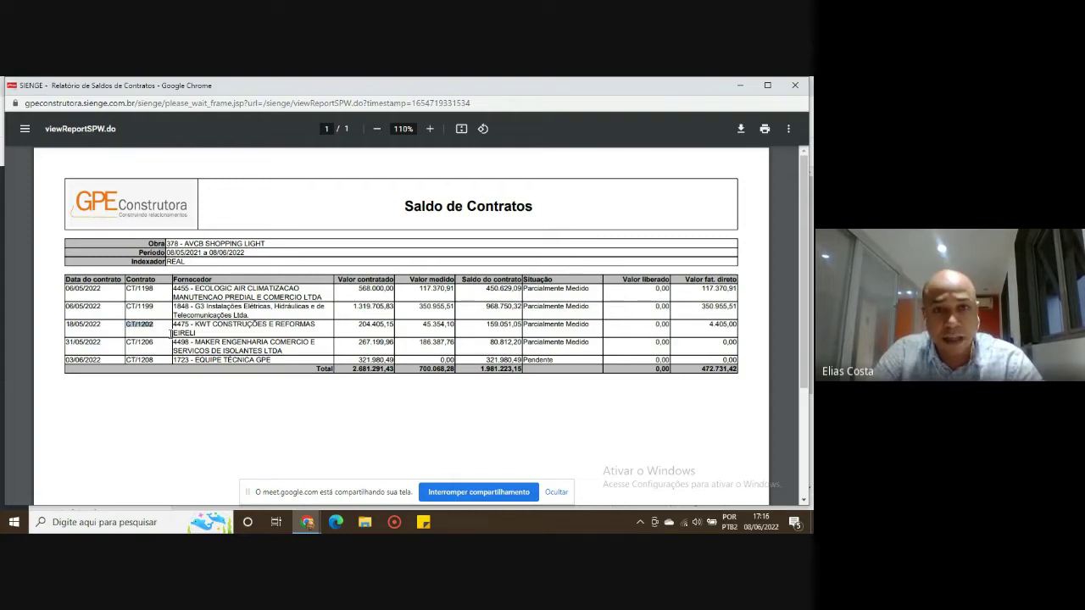
pyautogui.click(739, 86)
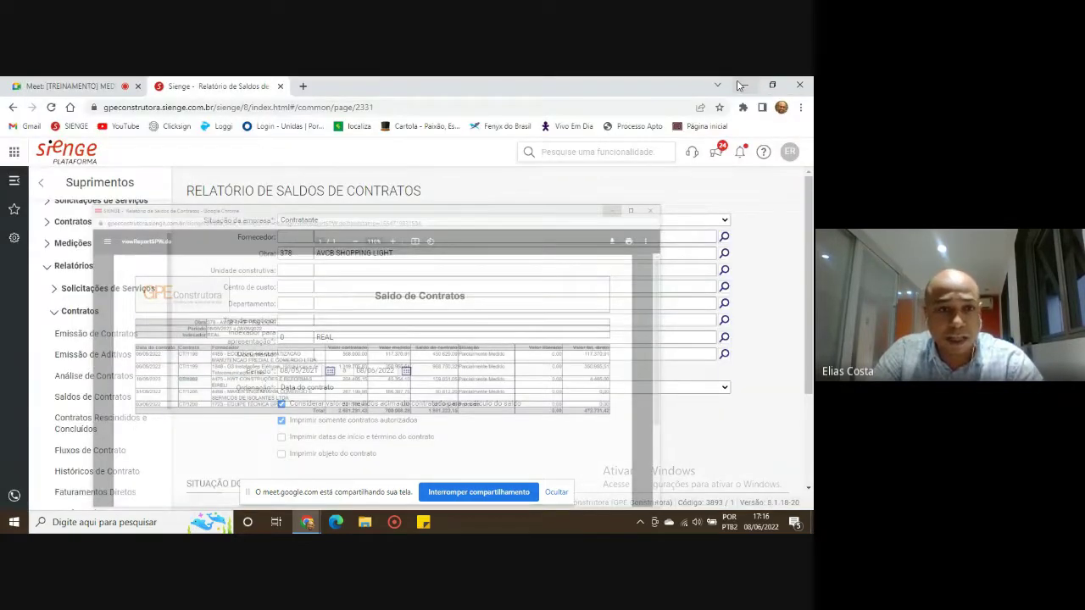
# Open the Análise de Contratos report form from the contract reports in Contratos e Medições.
pyautogui.click(81, 312)
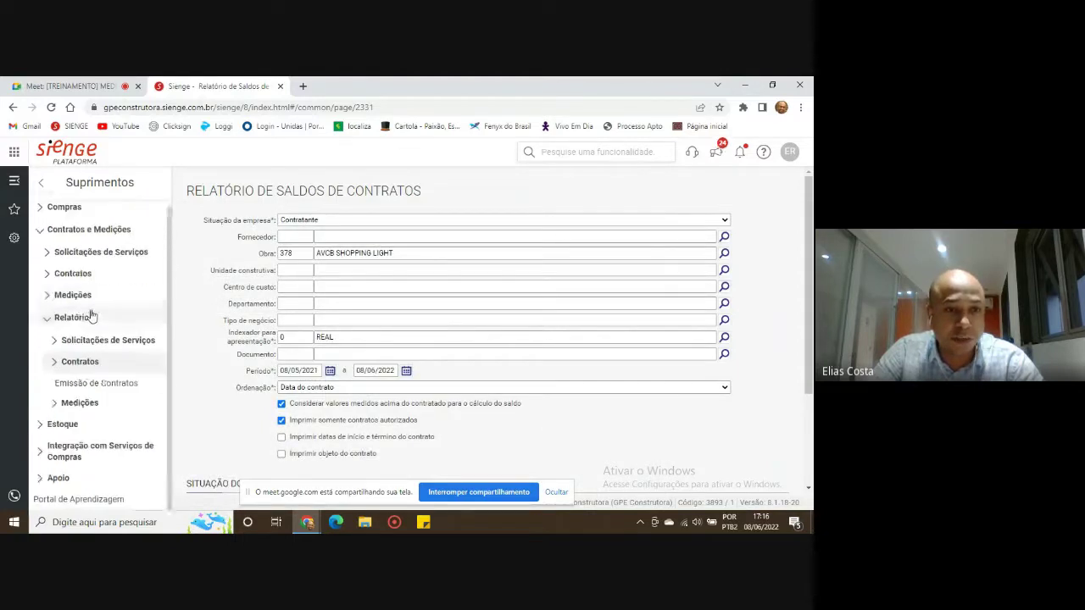
pyautogui.click(74, 326)
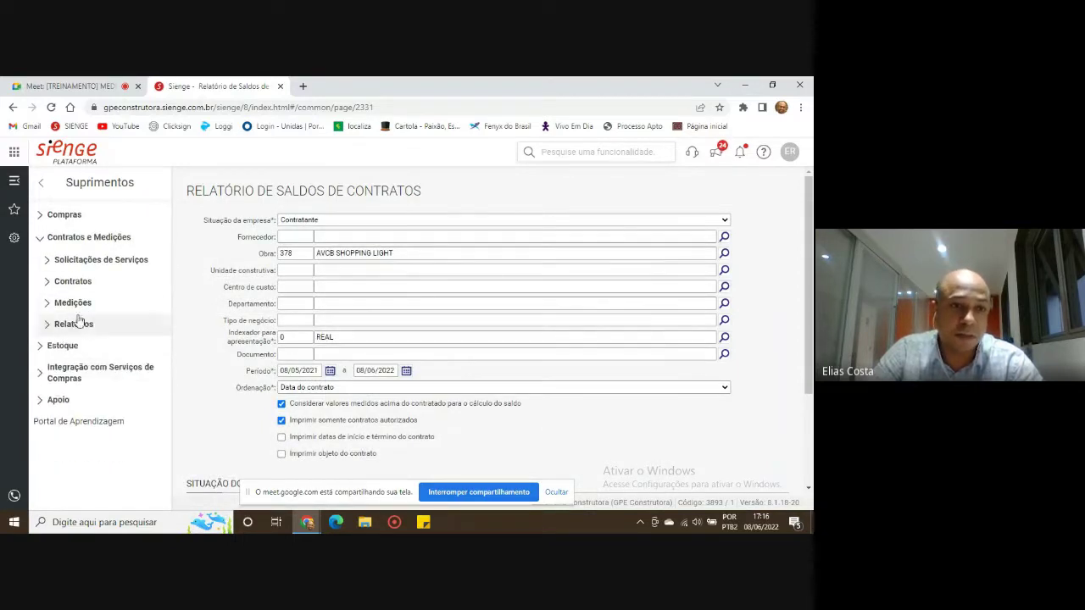
pyautogui.click(74, 237)
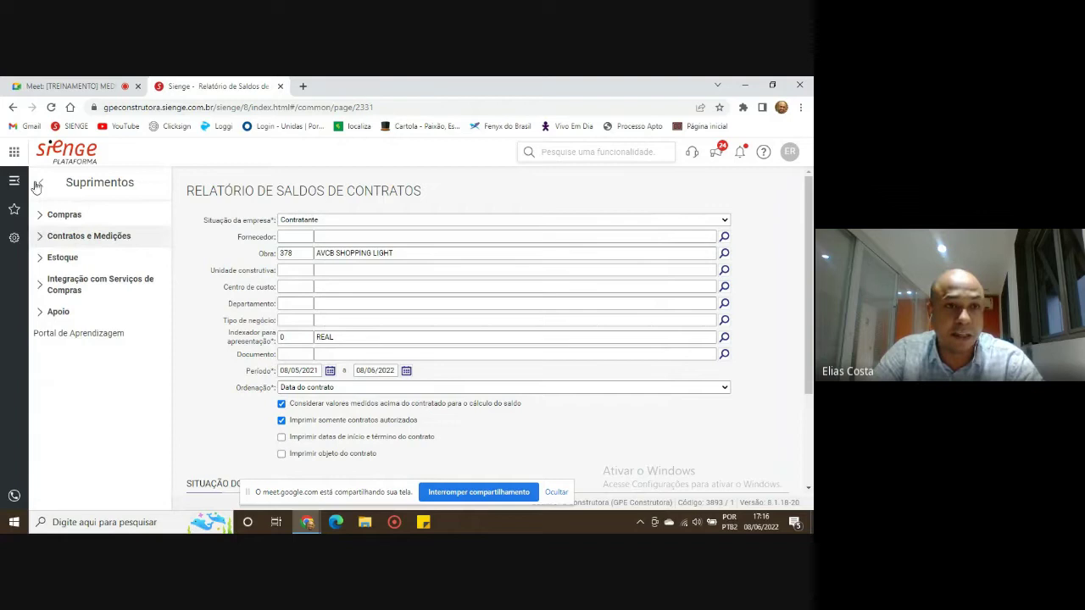
pyautogui.click(89, 236)
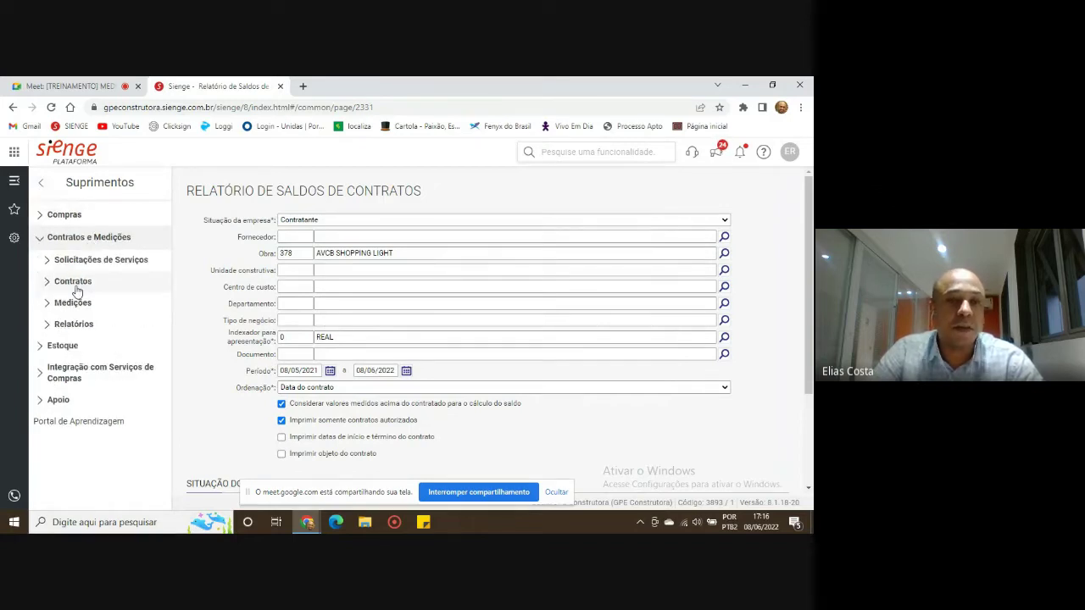
pyautogui.click(83, 329)
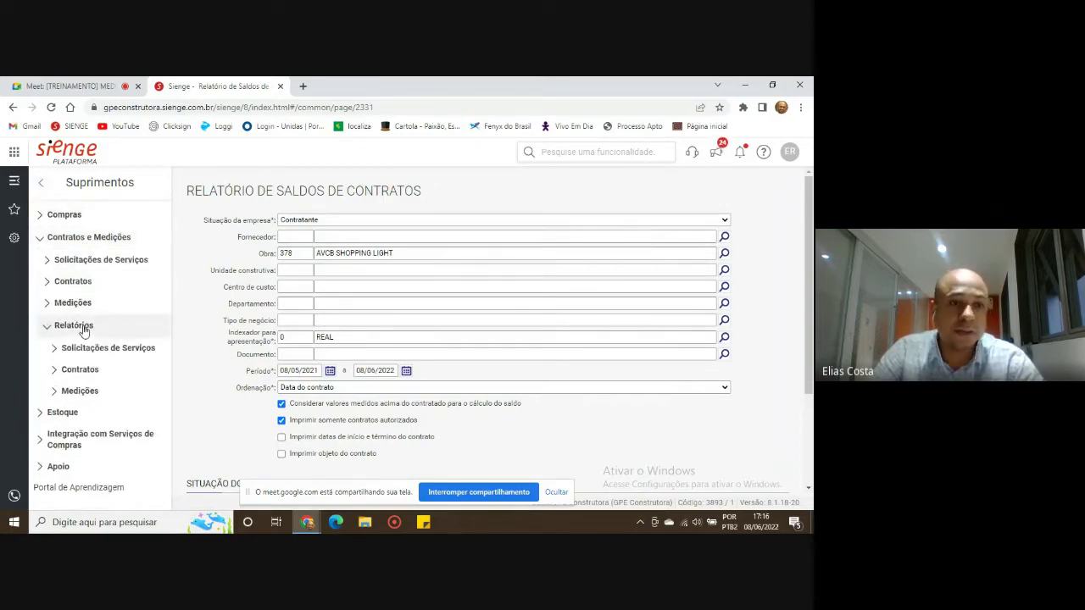
pyautogui.click(78, 371)
pyautogui.scroll(-1, 87, 344)
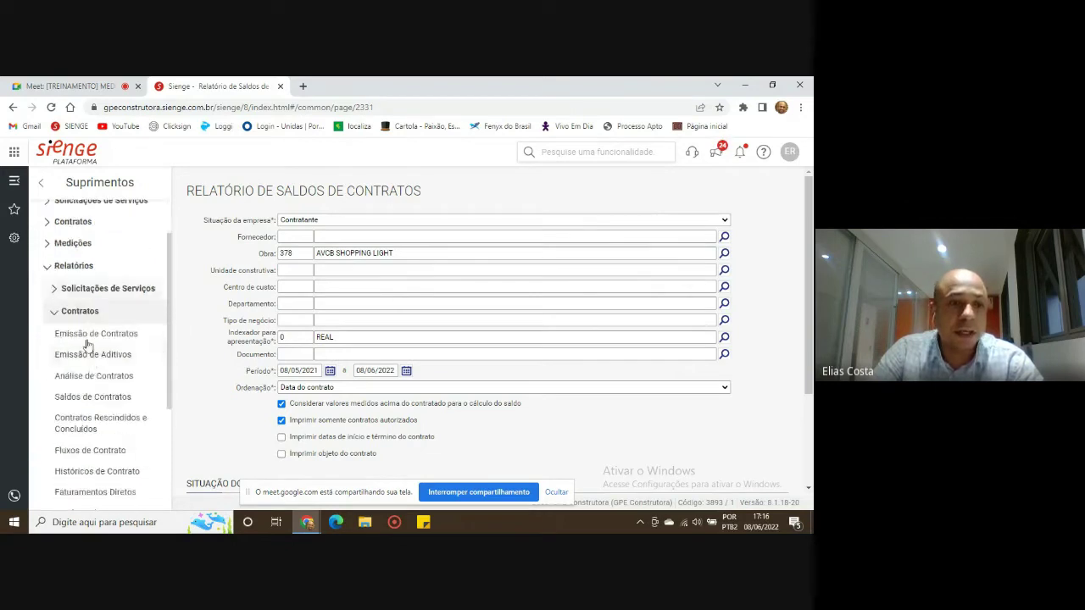
pyautogui.click(117, 378)
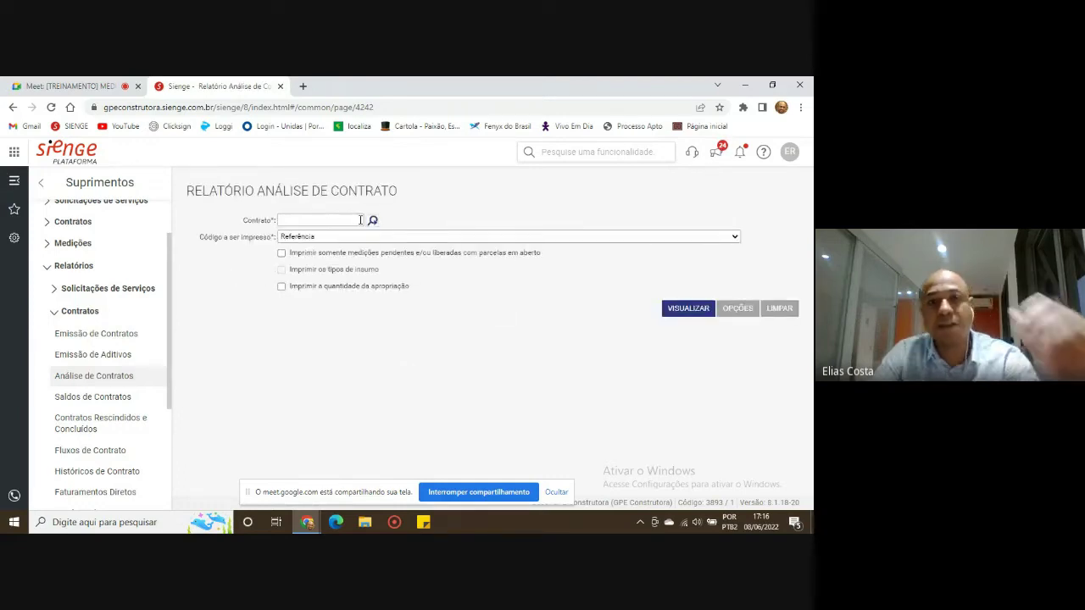
# Enter ct/1202 as the contract and generate the contract analysis report.
pyautogui.click(356, 220)
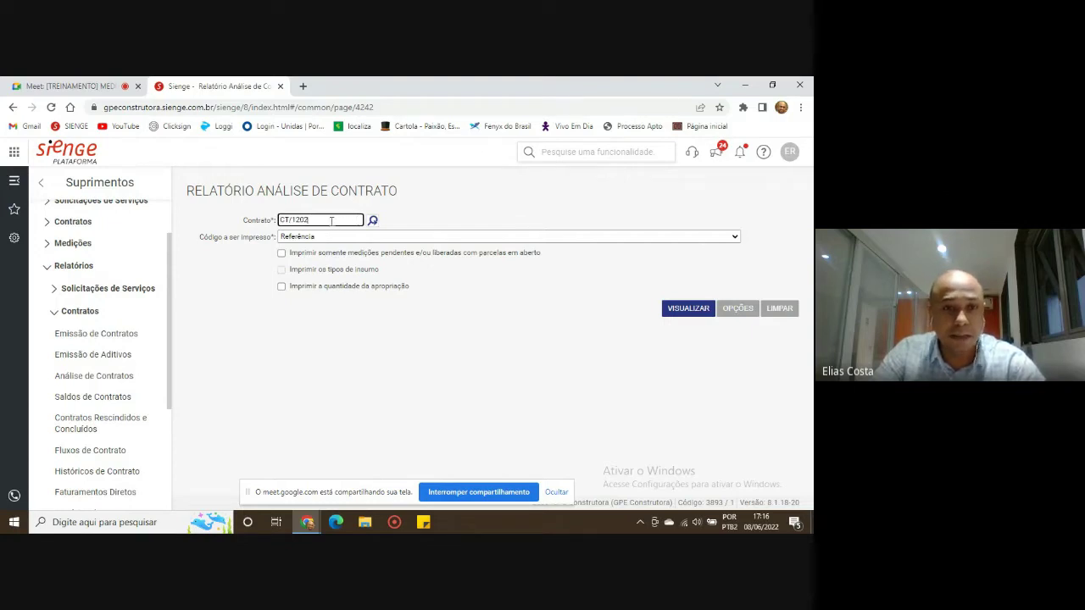
pyautogui.moveTo(331, 222); pyautogui.dragTo(187, 236)
pyautogui.write('ct')
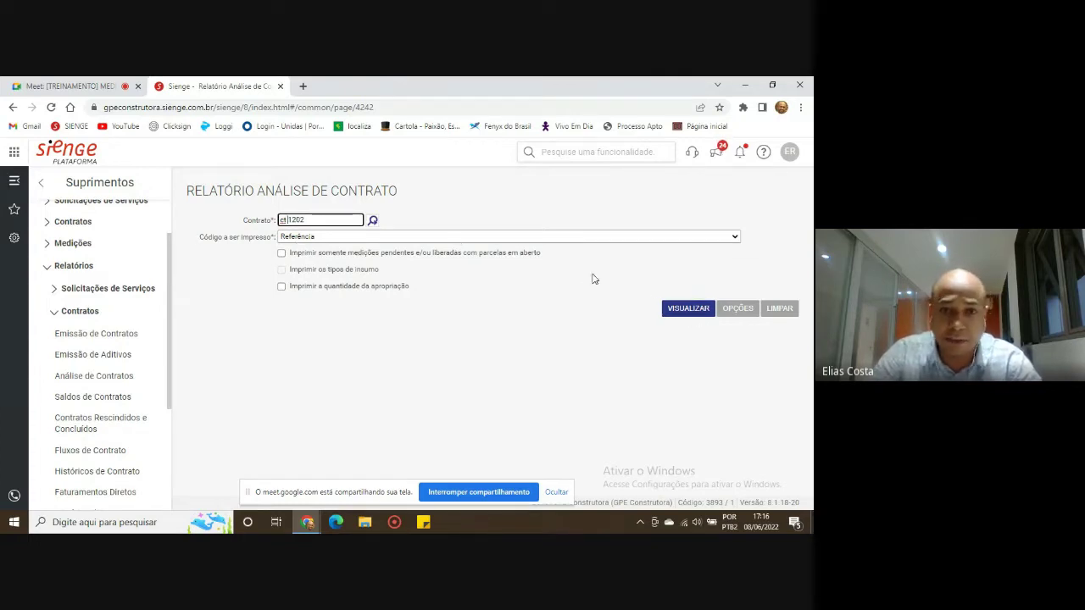
pyautogui.tripleClick(340, 217)
pyautogui.write('c')
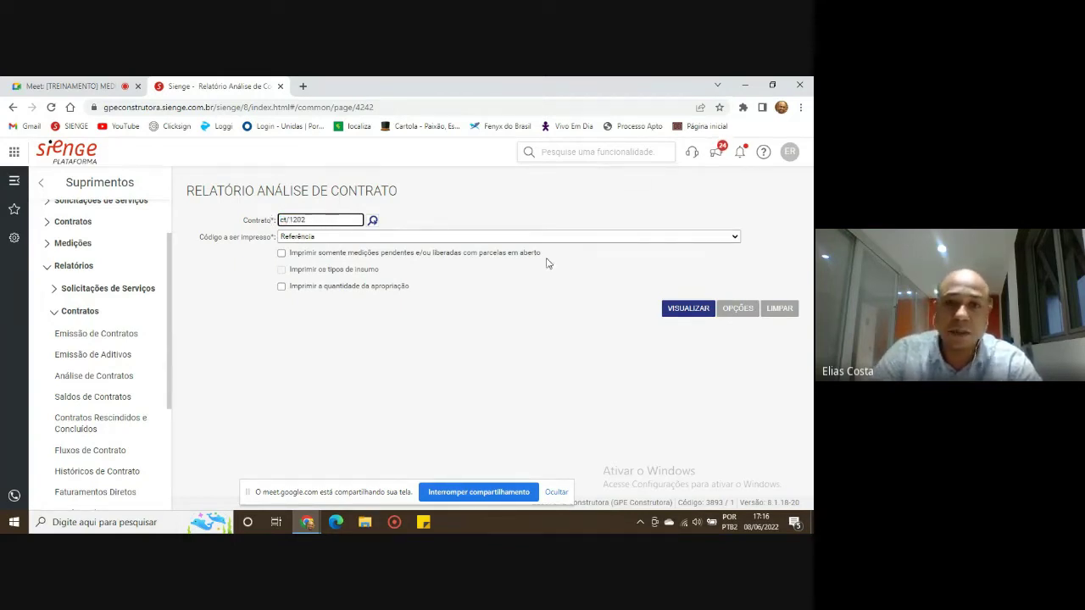
pyautogui.click(679, 315)
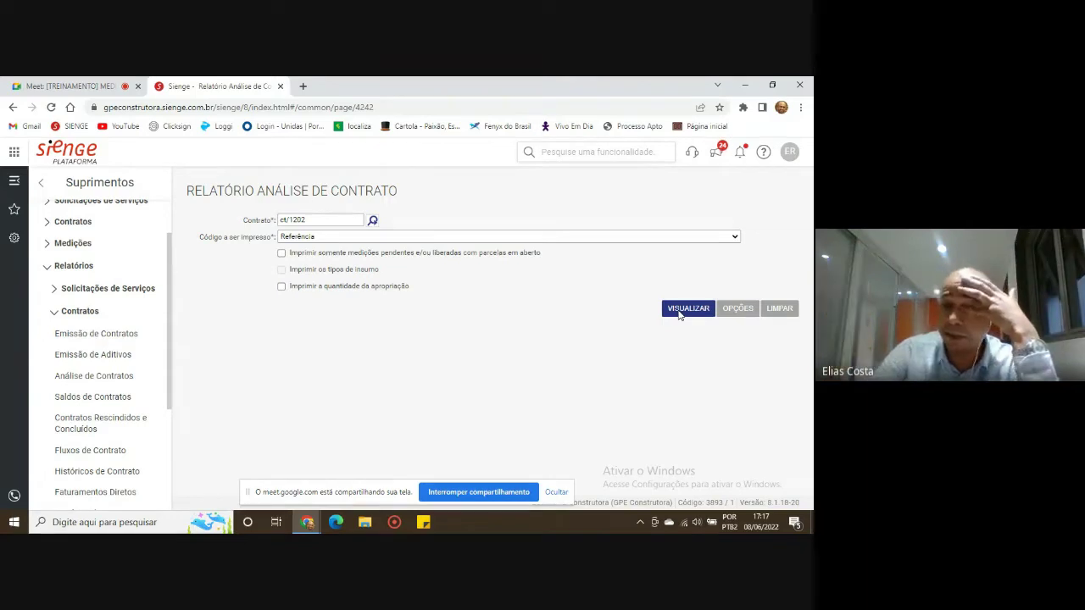
pyautogui.click(679, 310)
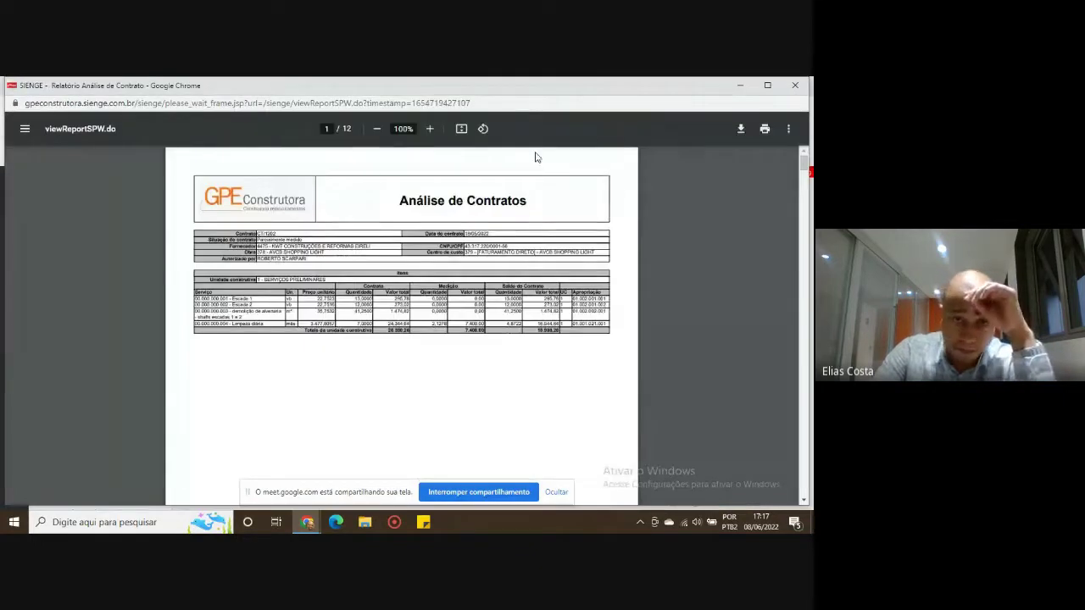
# Enlarge the contract analysis report to 150% and review the supplier, CNPJ and cost center in its header.
pyautogui.click(431, 130)
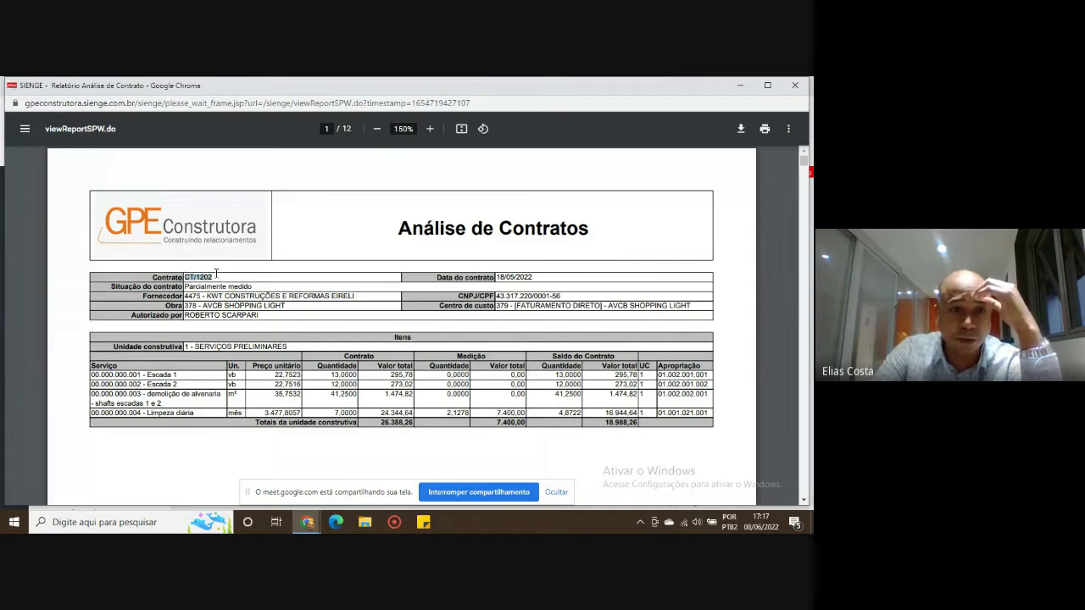
pyautogui.moveTo(208, 296); pyautogui.dragTo(327, 296)
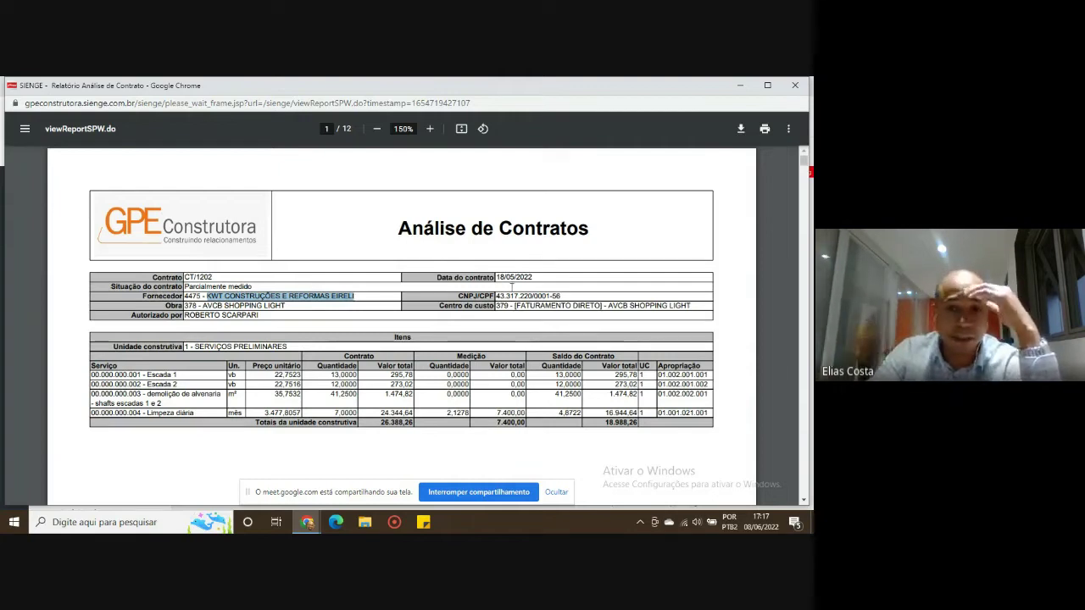
pyautogui.moveTo(497, 294); pyautogui.dragTo(579, 295)
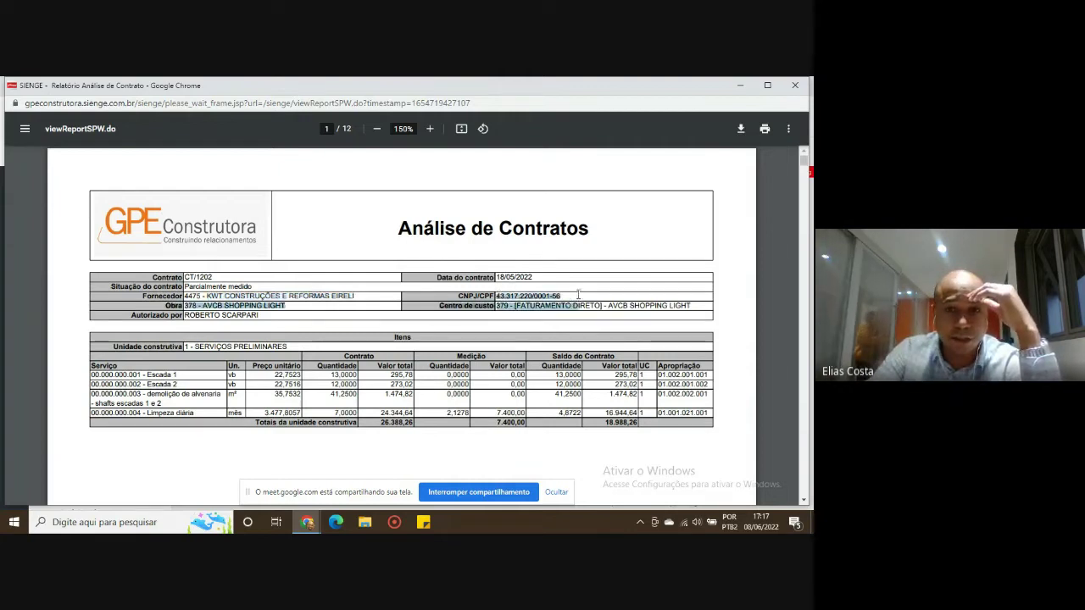
pyautogui.click(505, 310)
pyautogui.moveTo(499, 306); pyautogui.dragTo(691, 301)
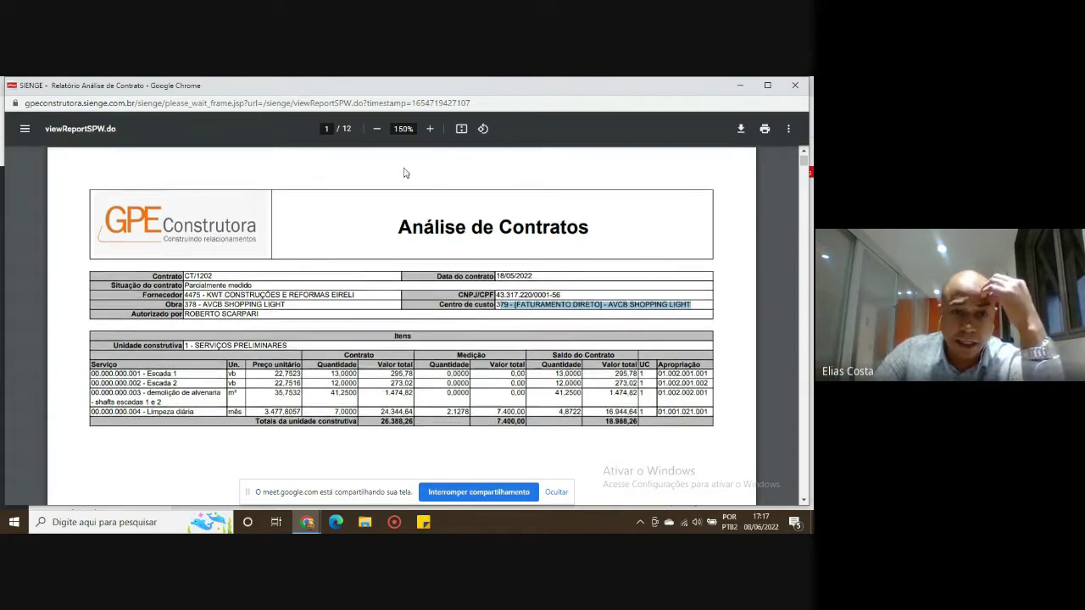
# Review the unit name and service items of construction unit 1 - SERVIÇOS PRELIMINARES in the contract analysis report.
pyautogui.scroll(-2, 373, 251)
pyautogui.moveTo(186, 228); pyautogui.dragTo(273, 228)
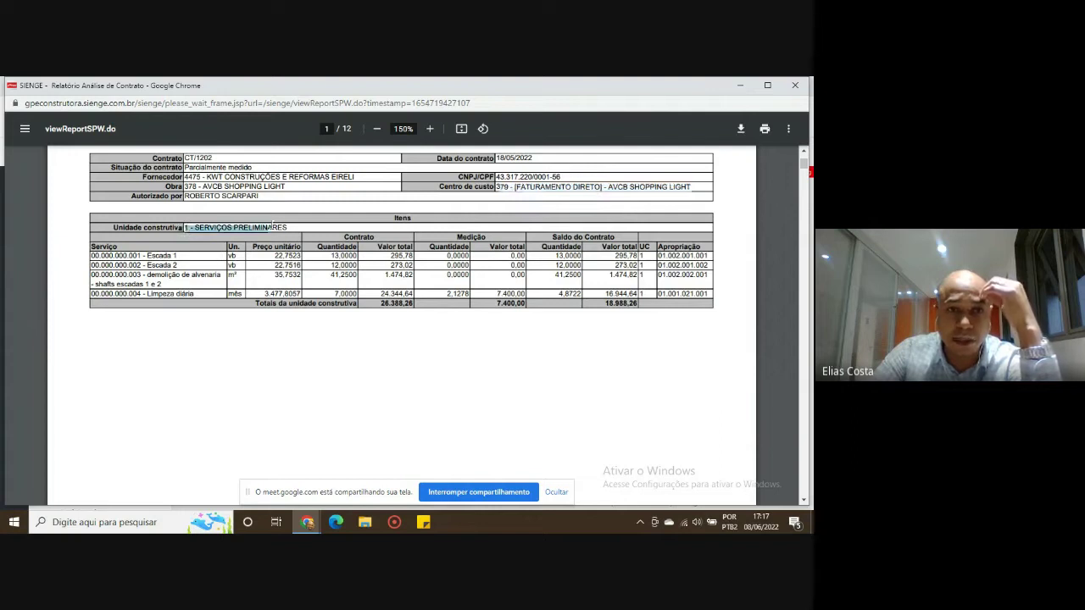
pyautogui.moveTo(149, 255); pyautogui.dragTo(559, 289)
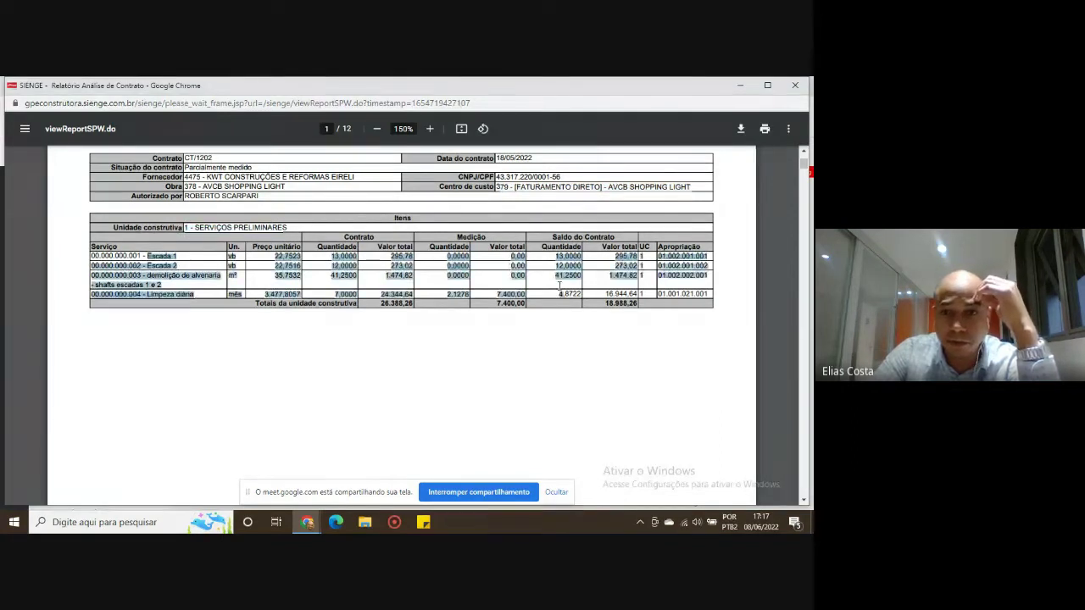
pyautogui.click(458, 333)
# Examine the service items of construction unit 2 - ESTRUTURA DE CONCRETO on the report's second page.
pyautogui.scroll(-10, 458, 334)
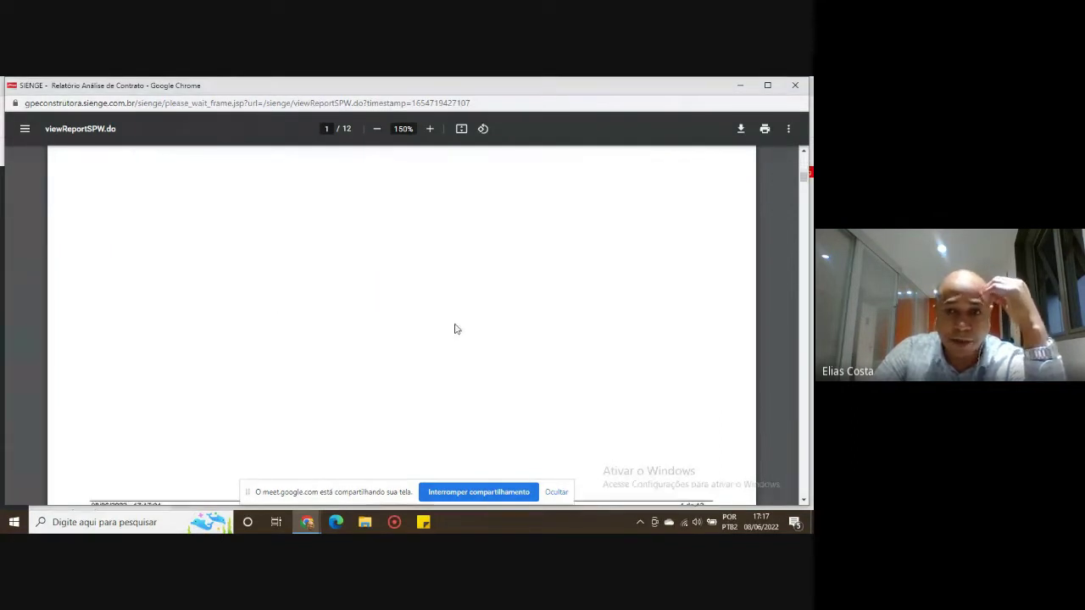
pyautogui.scroll(-1, 455, 329)
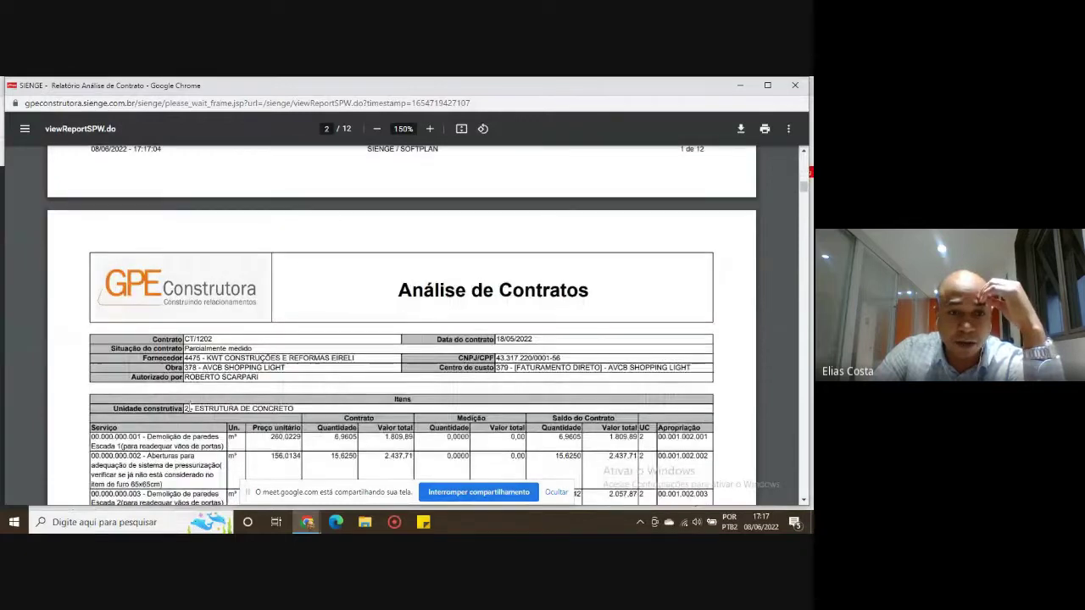
pyautogui.moveTo(232, 405); pyautogui.dragTo(299, 404)
pyautogui.scroll(-3, 345, 333)
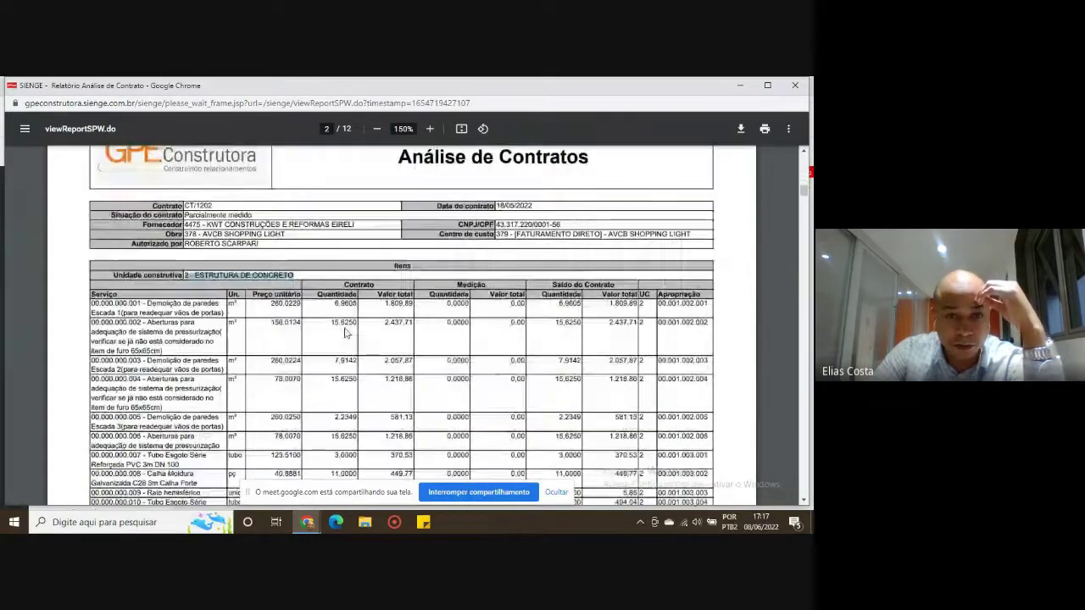
pyautogui.moveTo(208, 260); pyautogui.dragTo(458, 349)
pyautogui.click(458, 350)
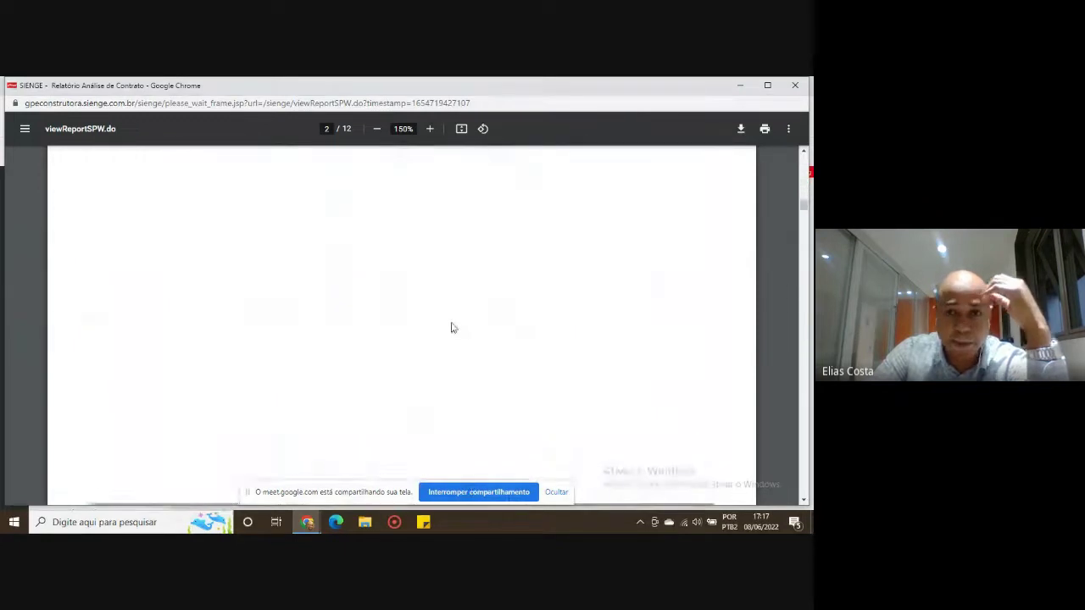
# Review the items of construction units 4 - ALVENARIA and 5 - DIVISÓRIAS E FORRO.
pyautogui.scroll(-5, 450, 327)
pyautogui.scroll(-2, 261, 379)
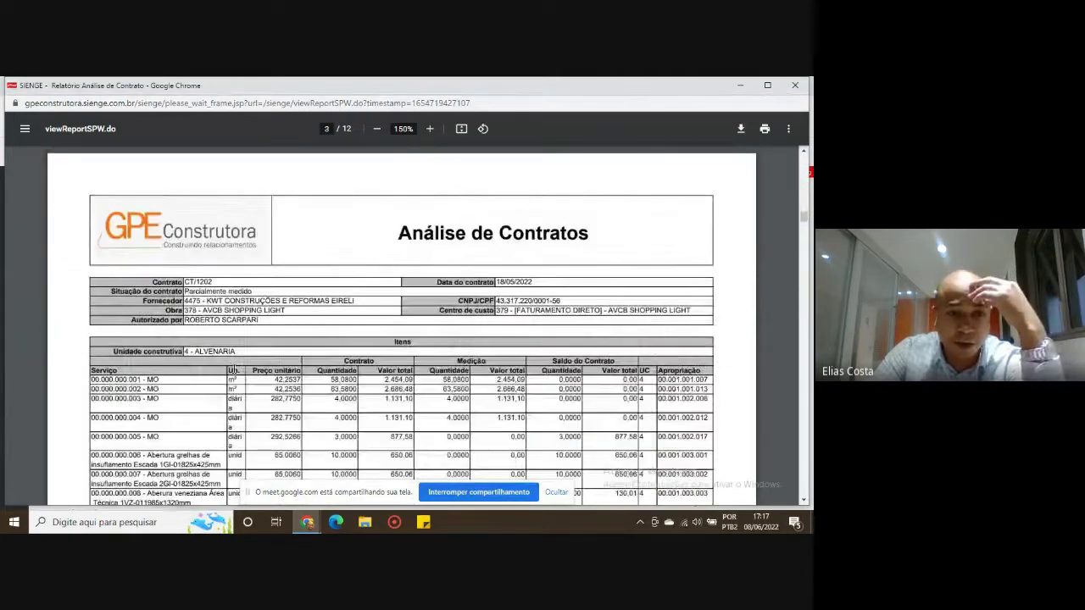
pyautogui.scroll(-2, 355, 299)
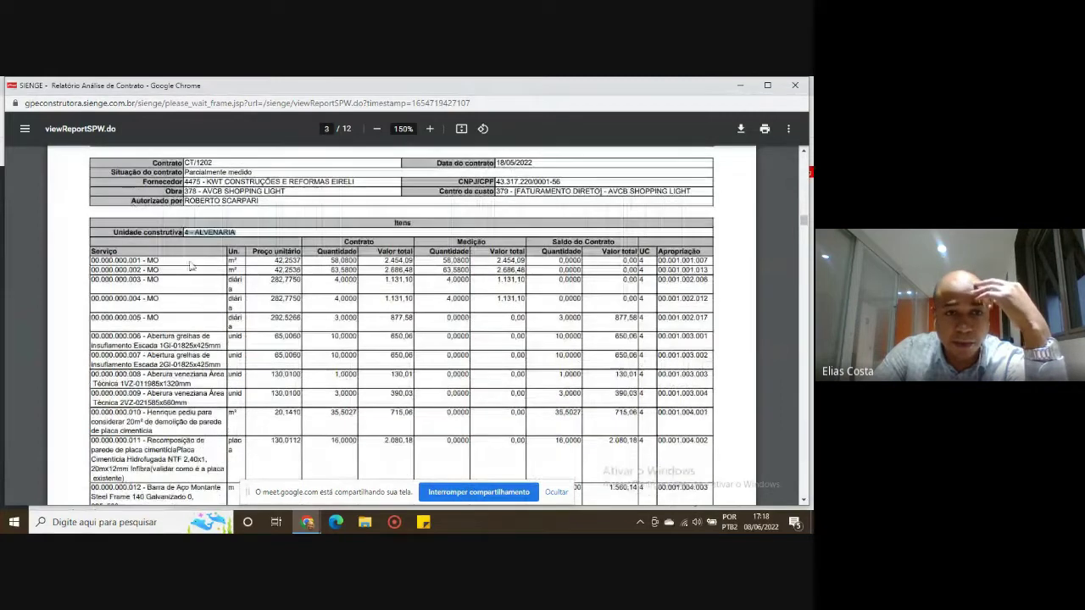
pyautogui.scroll(-14, 505, 360)
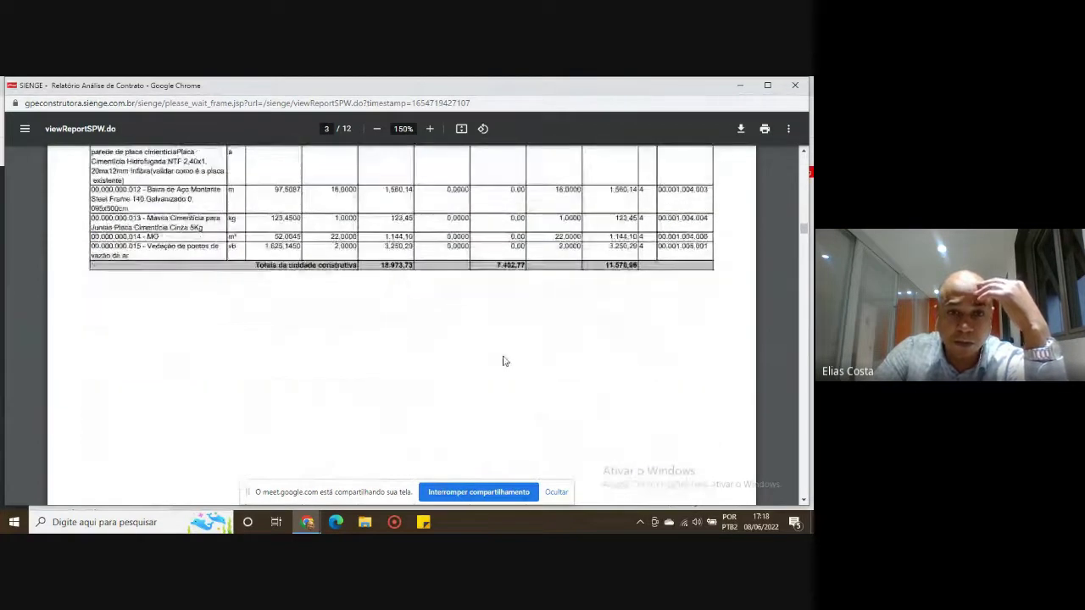
pyautogui.scroll(-2, 503, 353)
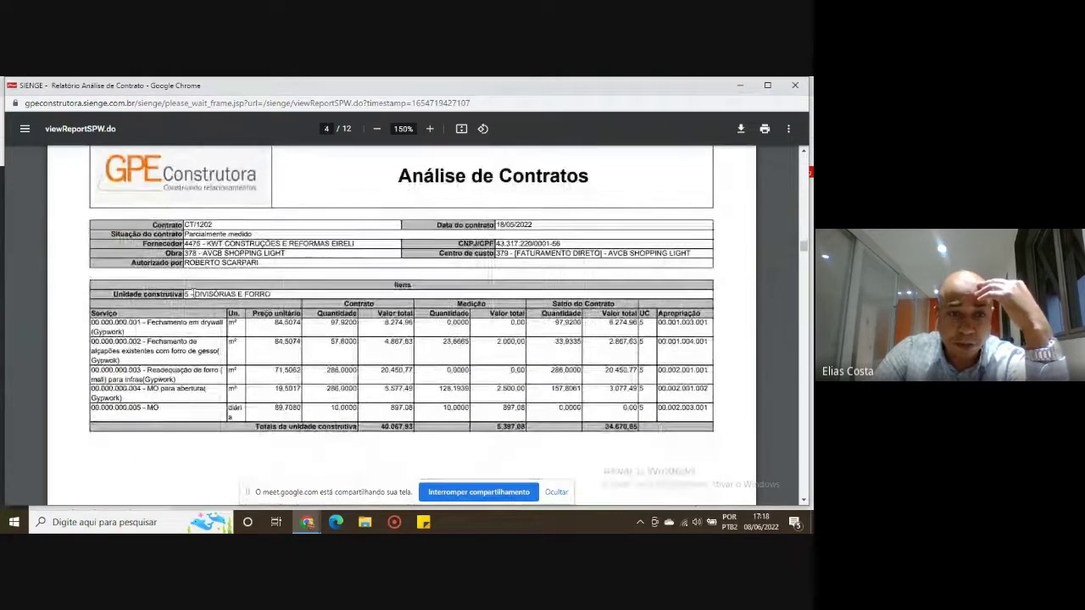
pyautogui.moveTo(185, 294); pyautogui.dragTo(279, 287)
# Review construction units 6 to 9 of the contract, from IMPERMEABILIZAÇÕES through REVEST. PAREDES EXTERNAS.
pyautogui.scroll(-13, 293, 282)
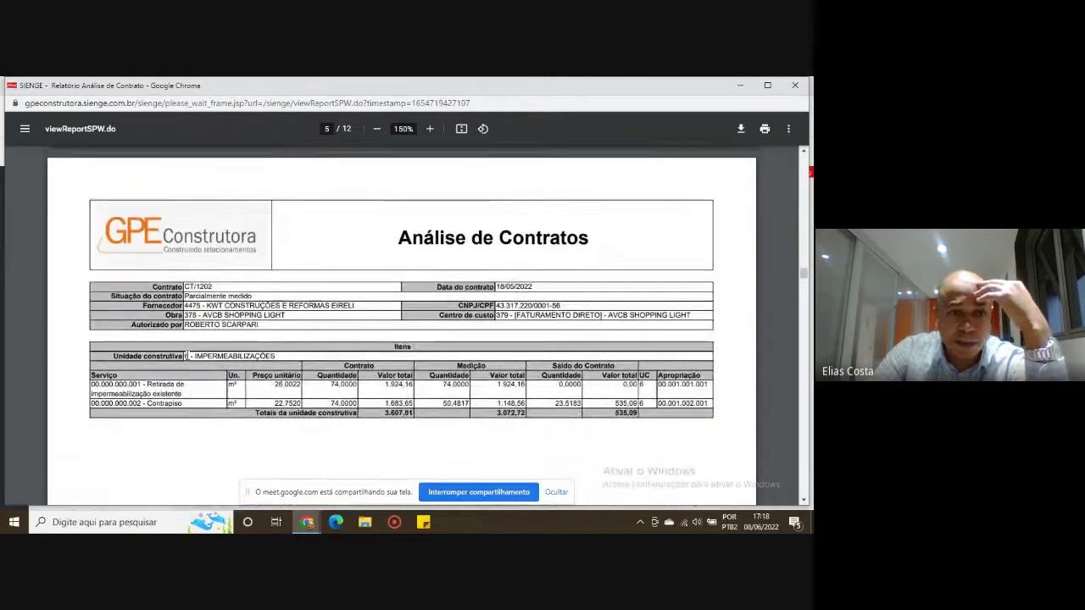
pyautogui.moveTo(185, 356); pyautogui.dragTo(275, 356)
pyautogui.scroll(-12, 395, 286)
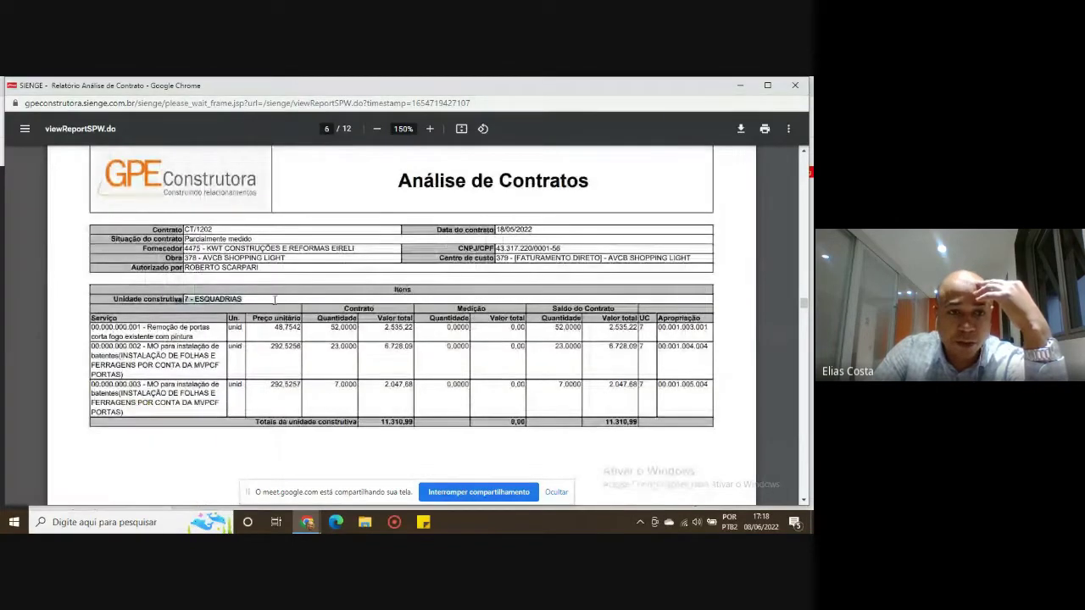
pyautogui.scroll(-3, 365, 280)
pyautogui.scroll(-6, 334, 272)
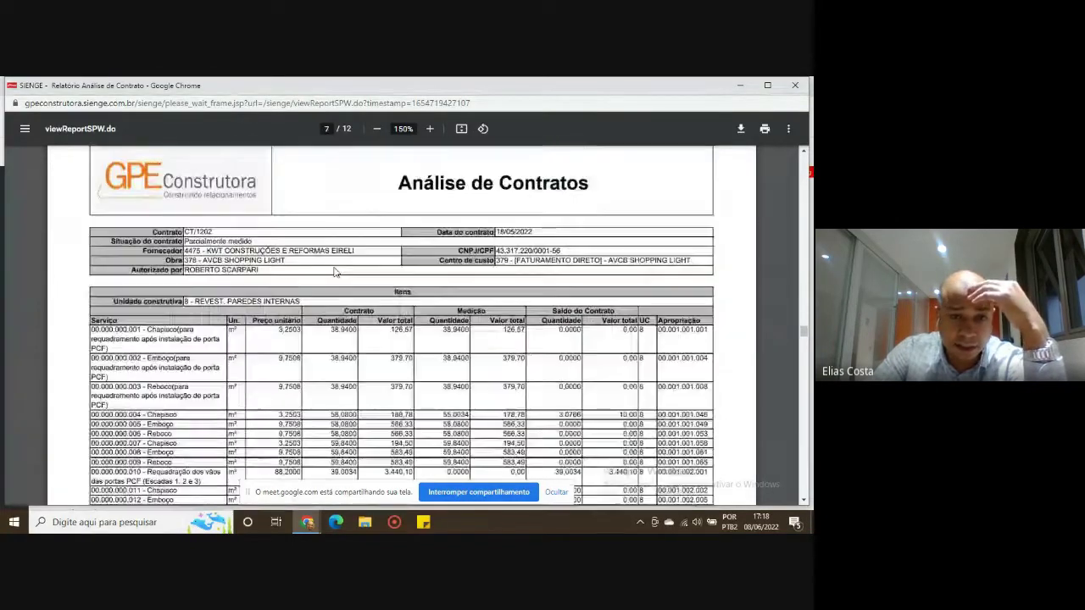
pyautogui.moveTo(185, 301); pyautogui.dragTo(315, 294)
pyautogui.scroll(-11, 315, 294)
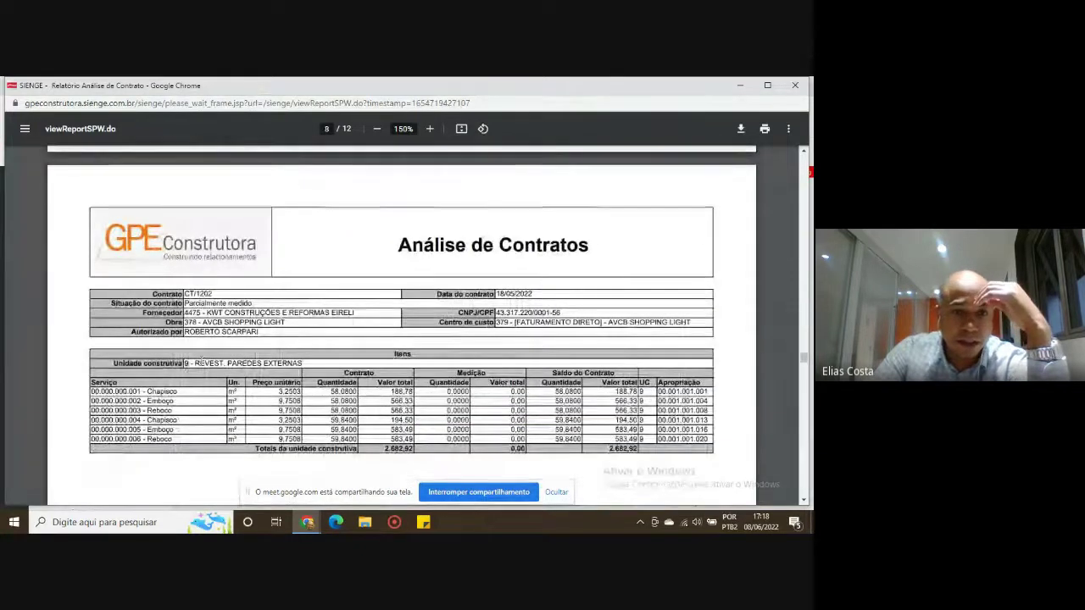
# Look through construction units 10 - PISOS INTERNOS, 13 - APOIO CIVIL and 14 - PINTURAS.
pyautogui.scroll(-3, 410, 259)
pyautogui.scroll(-8, 411, 259)
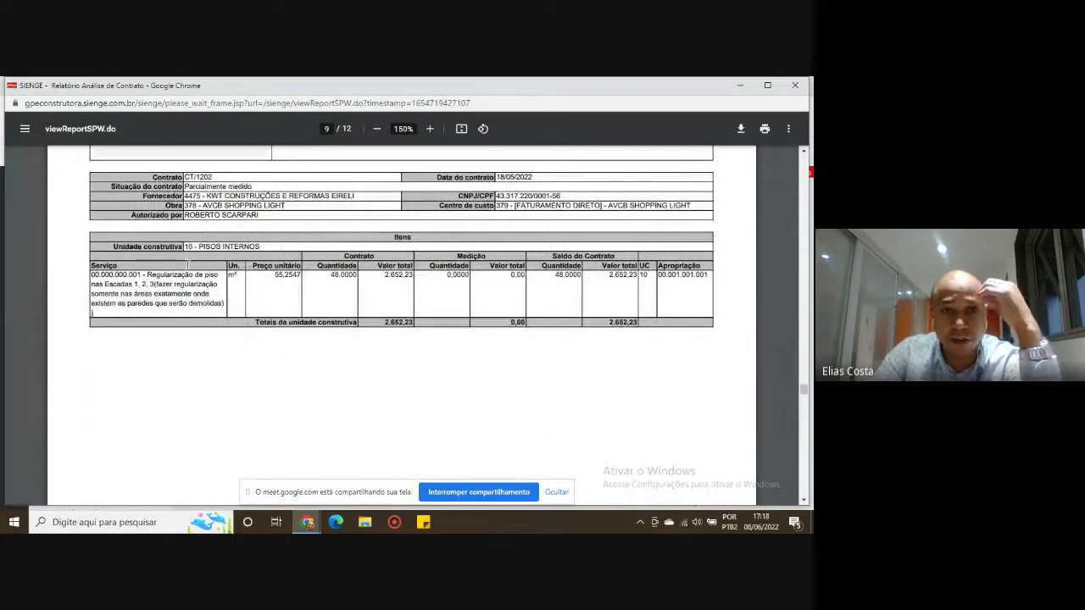
pyautogui.scroll(-4, 332, 217)
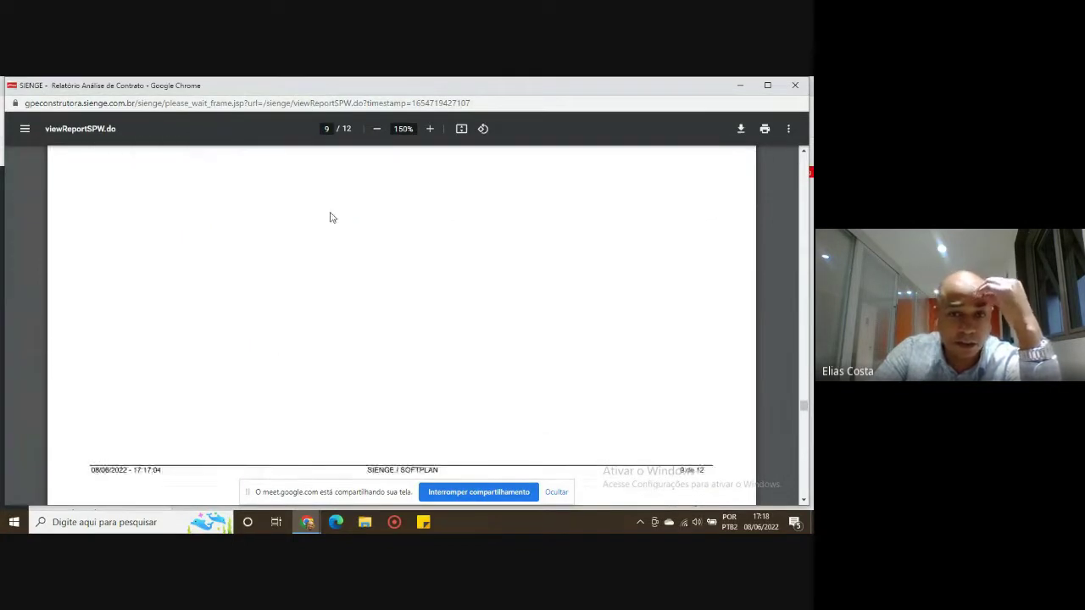
pyautogui.scroll(-7, 332, 218)
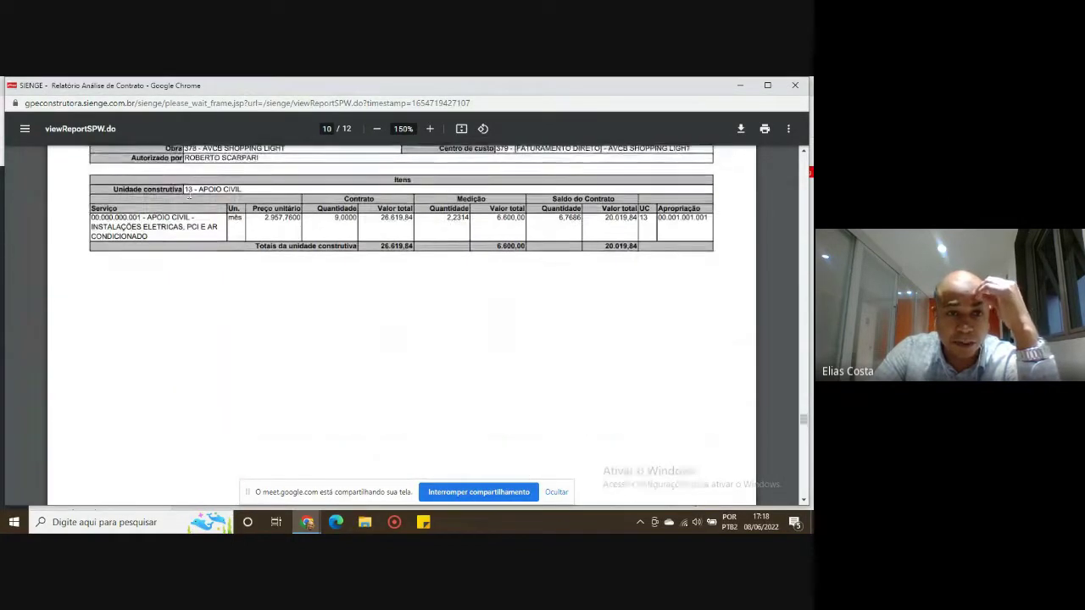
pyautogui.scroll(-5, 390, 185)
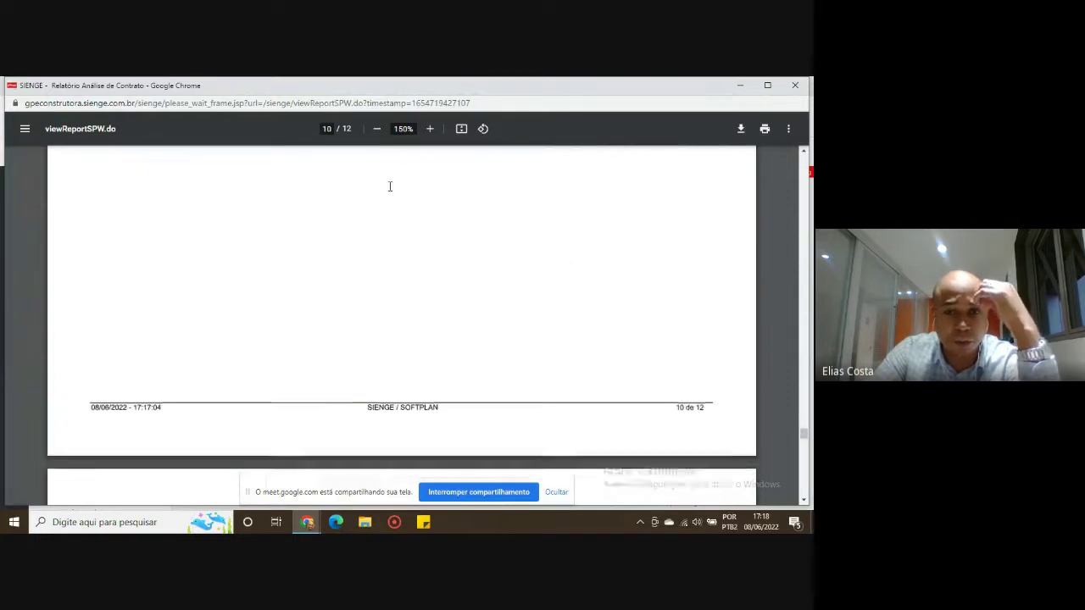
pyautogui.scroll(-4, 390, 185)
pyautogui.scroll(-14, 302, 245)
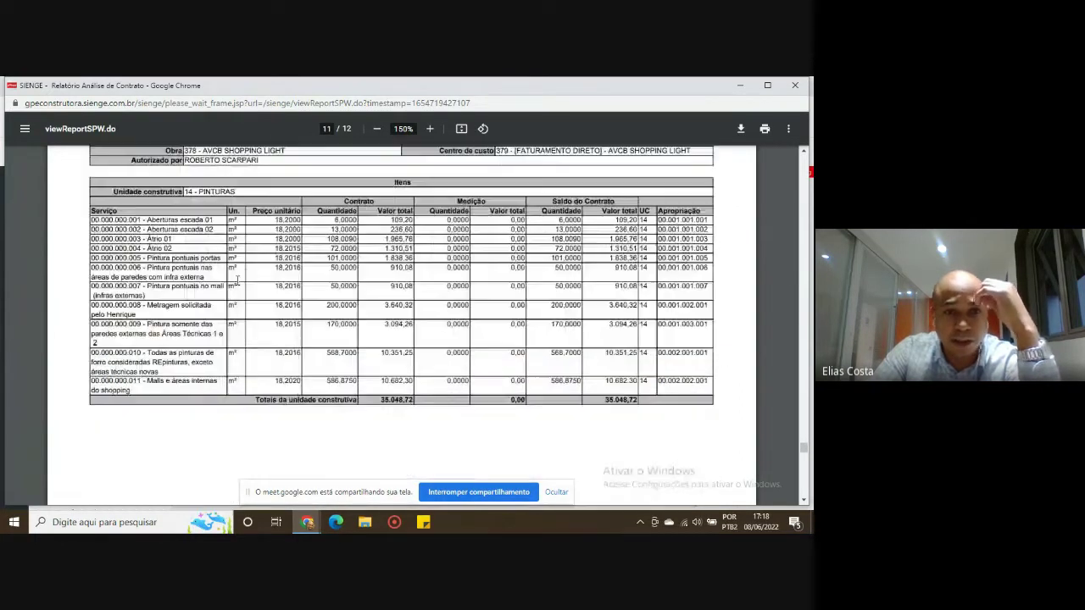
# Examine the 17 - ADITIVOS unit, checking the Locação 2 cadeirinha price, the supplier and all three items with their appropriations.
pyautogui.scroll(-1, 322, 244)
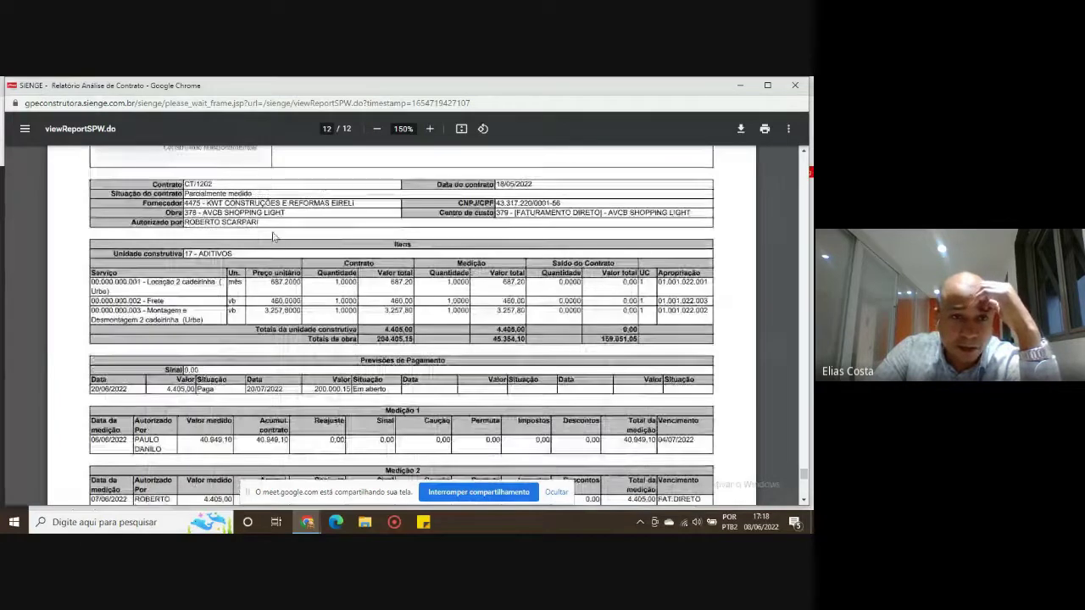
pyautogui.moveTo(183, 253); pyautogui.dragTo(241, 248)
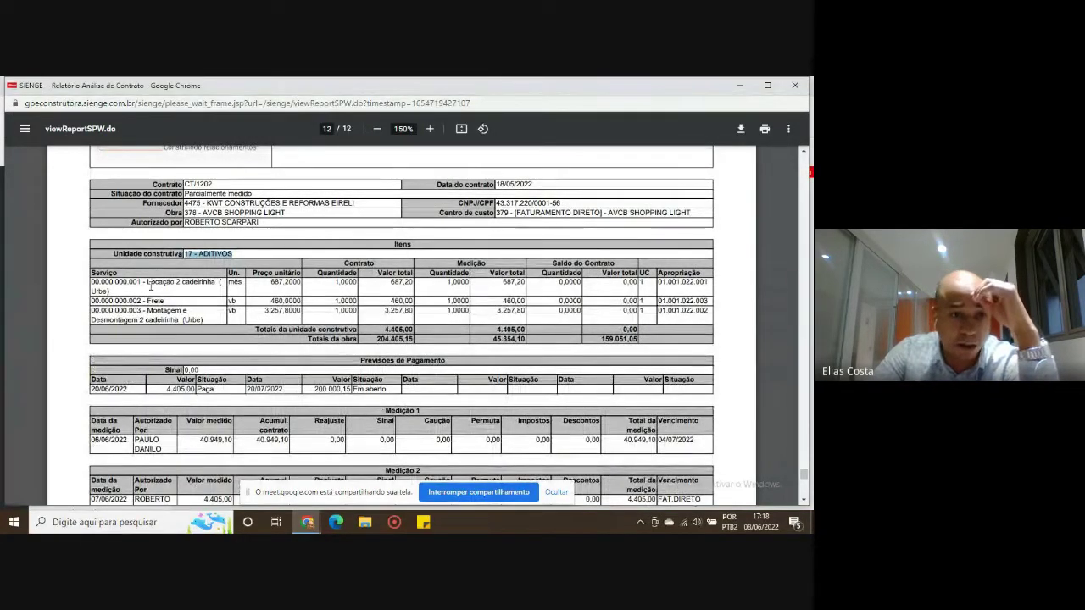
pyautogui.moveTo(148, 282); pyautogui.dragTo(213, 286)
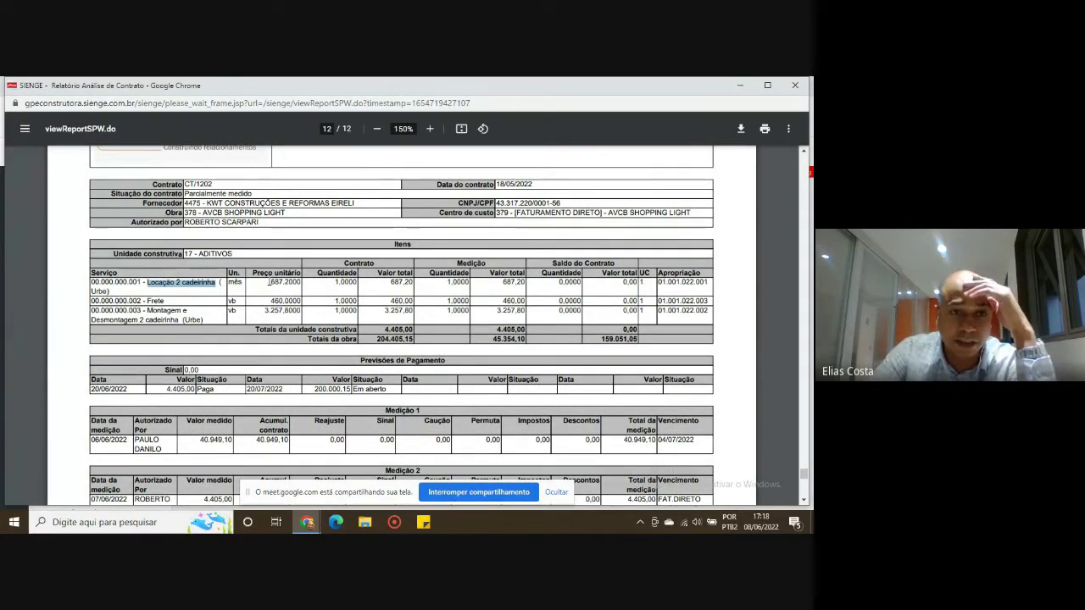
pyautogui.click(268, 281)
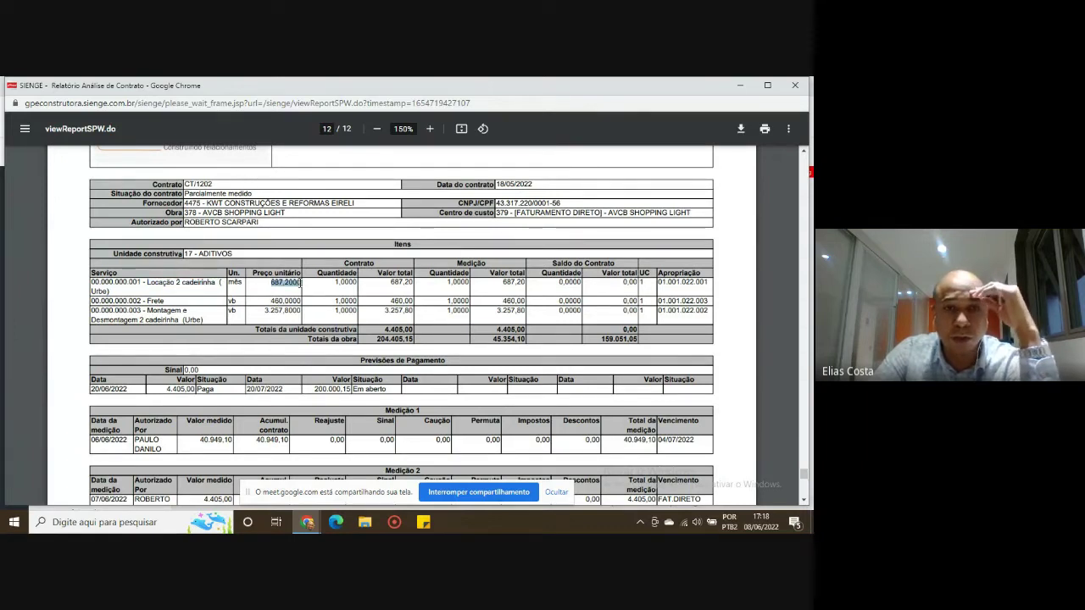
pyautogui.moveTo(209, 205); pyautogui.dragTo(363, 204)
pyautogui.click(149, 311)
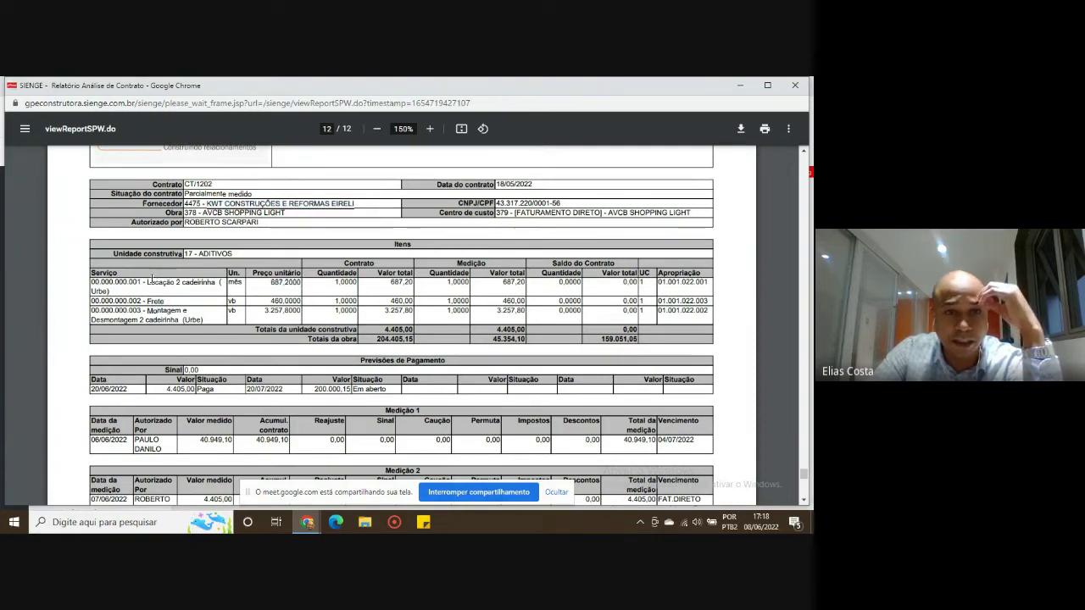
pyautogui.moveTo(92, 283); pyautogui.dragTo(613, 316)
pyautogui.moveTo(680, 310); pyautogui.dragTo(708, 310)
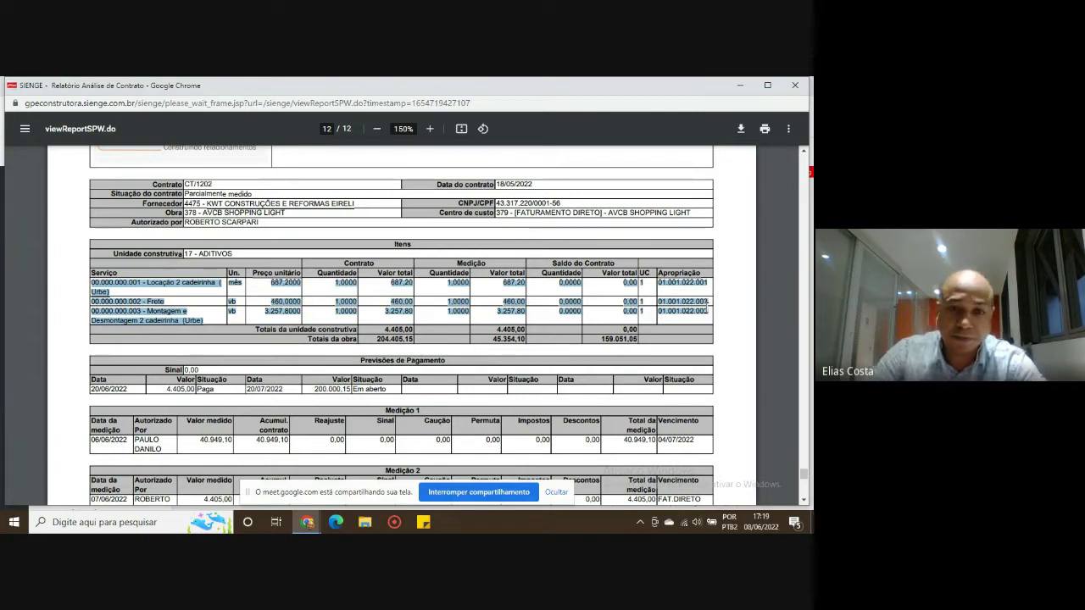
# Check the contract, measured and balance amounts in the Totais da obra row.
pyautogui.click(610, 296)
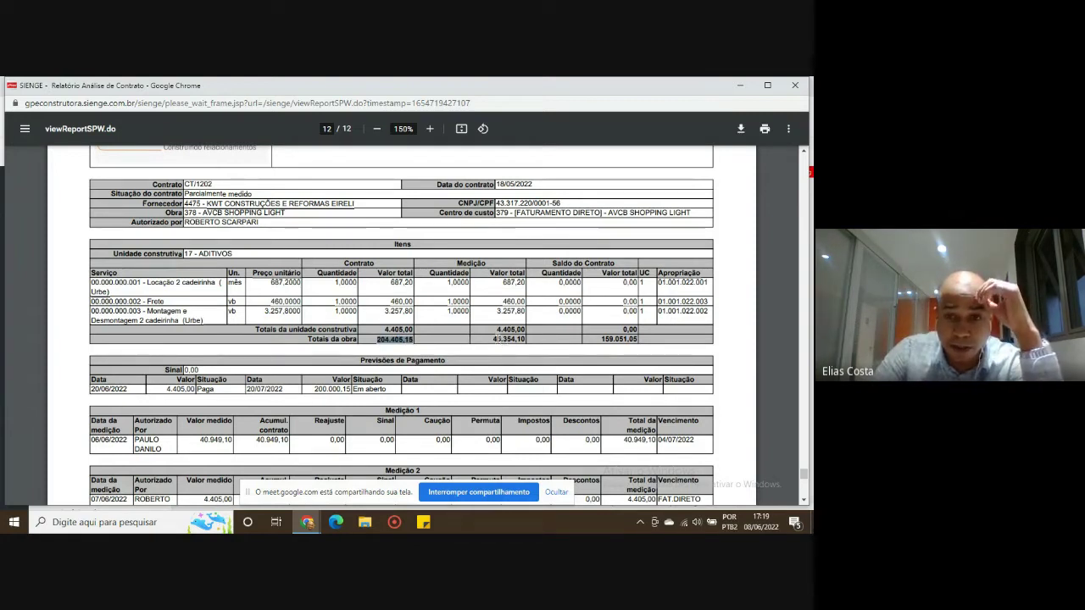
pyautogui.doubleClick(507, 339)
pyautogui.moveTo(599, 340); pyautogui.dragTo(641, 339)
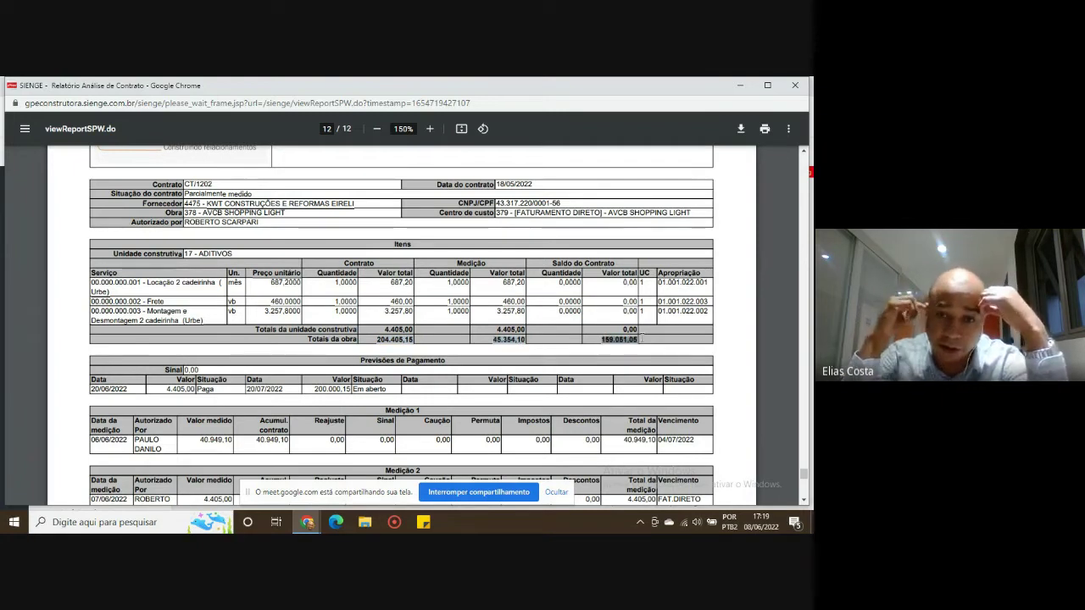
# Review Medição 1, checking its authorizer, measured value, measurement date and due date.
pyautogui.scroll(-1, 484, 258)
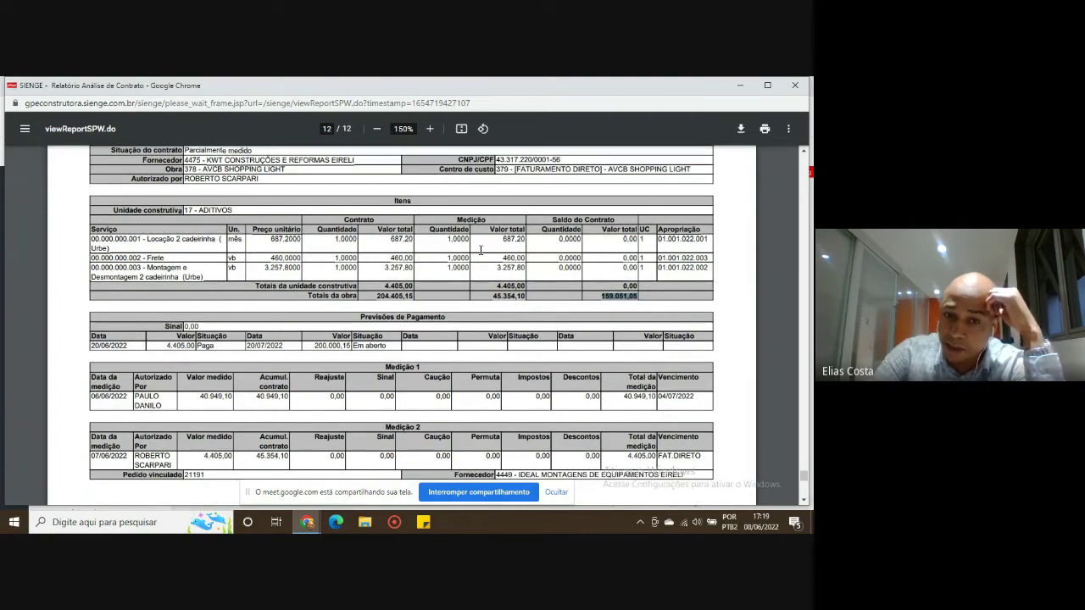
pyautogui.scroll(-1, 484, 258)
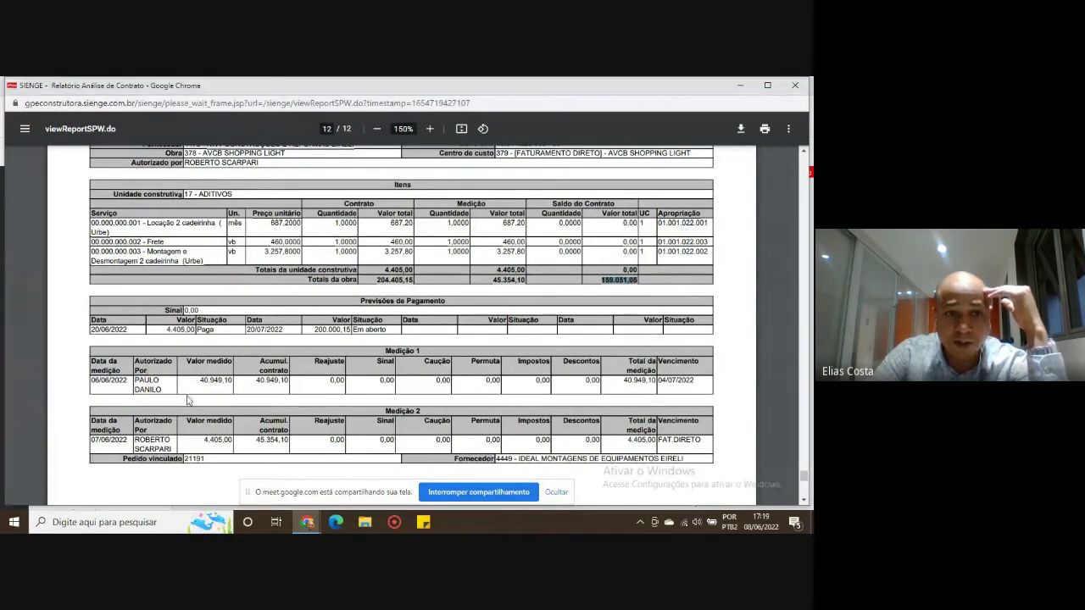
pyautogui.moveTo(165, 389); pyautogui.dragTo(135, 380)
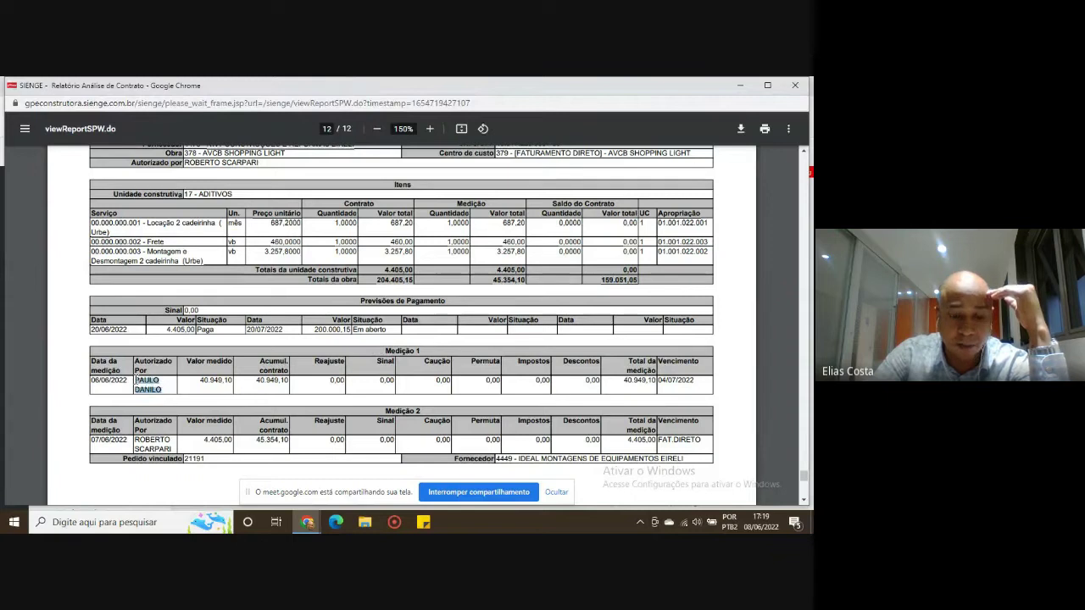
pyautogui.moveTo(201, 380); pyautogui.dragTo(236, 381)
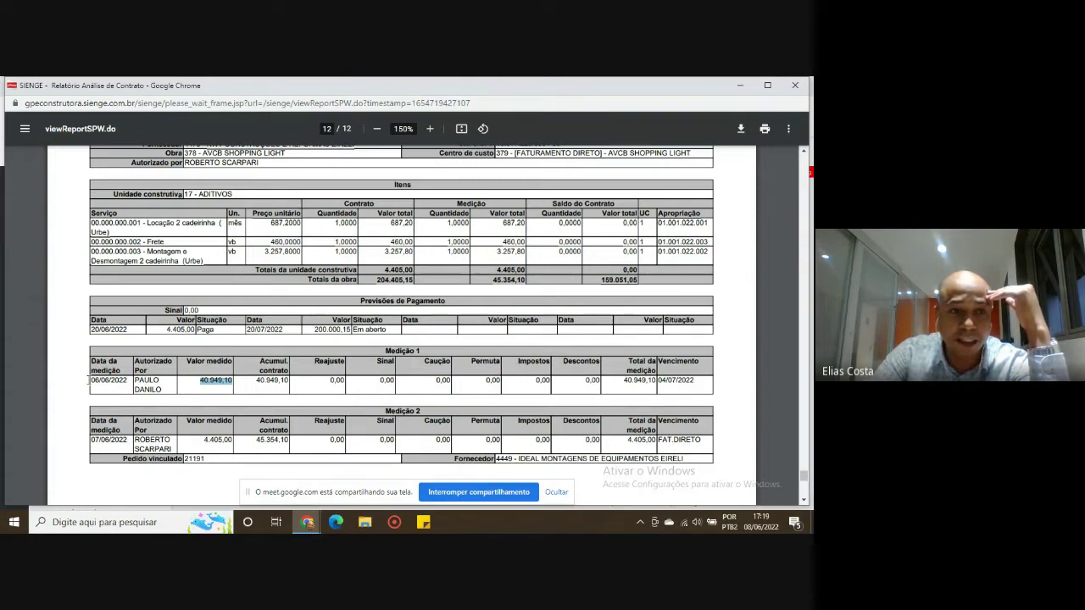
pyautogui.moveTo(88, 382); pyautogui.dragTo(127, 385)
pyautogui.moveTo(198, 382); pyautogui.dragTo(227, 386)
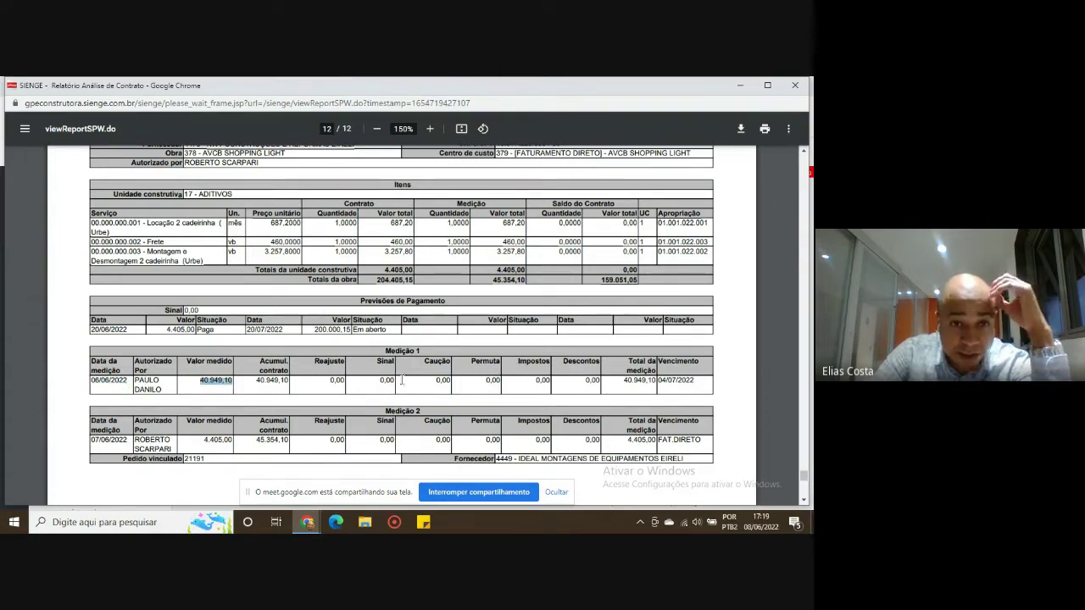
pyautogui.moveTo(697, 381); pyautogui.dragTo(644, 382)
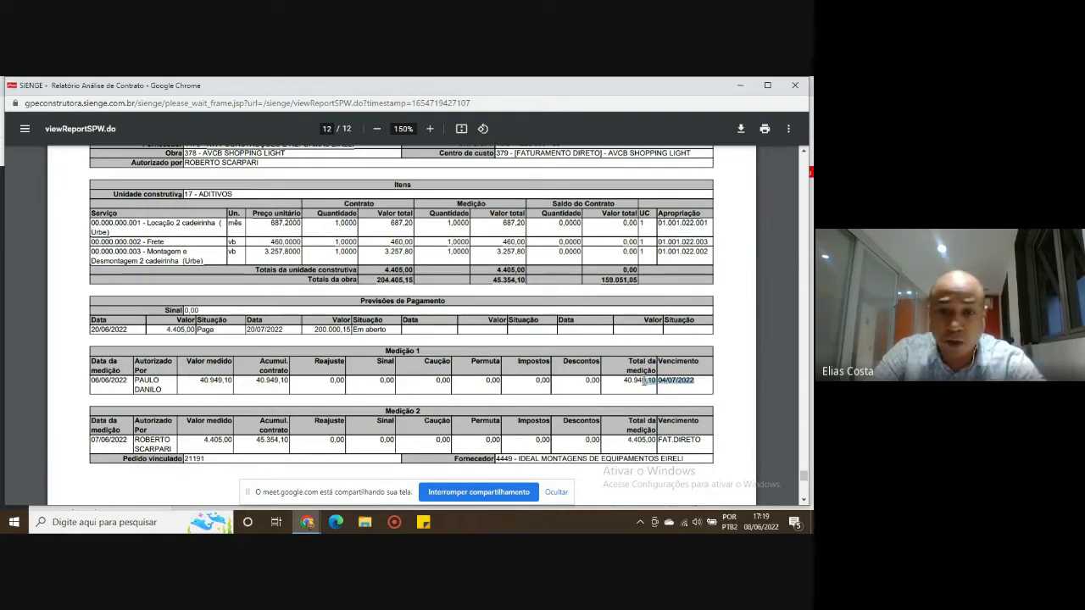
# Review Medição 2, checking its measured value, due-date entry, linked order and supplier.
pyautogui.scroll(-2, 217, 327)
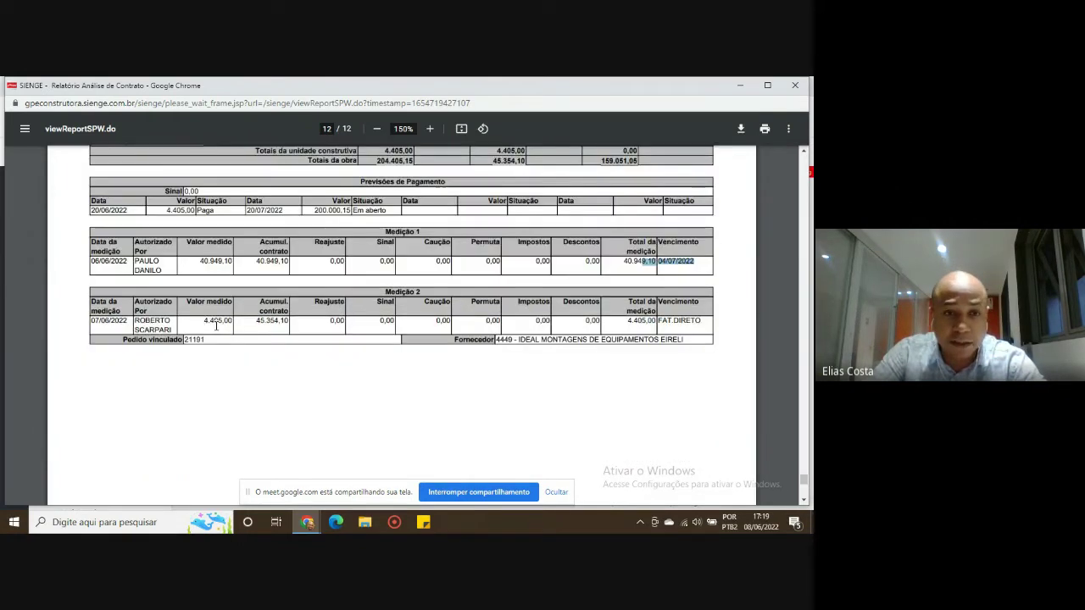
pyautogui.moveTo(204, 322); pyautogui.dragTo(232, 321)
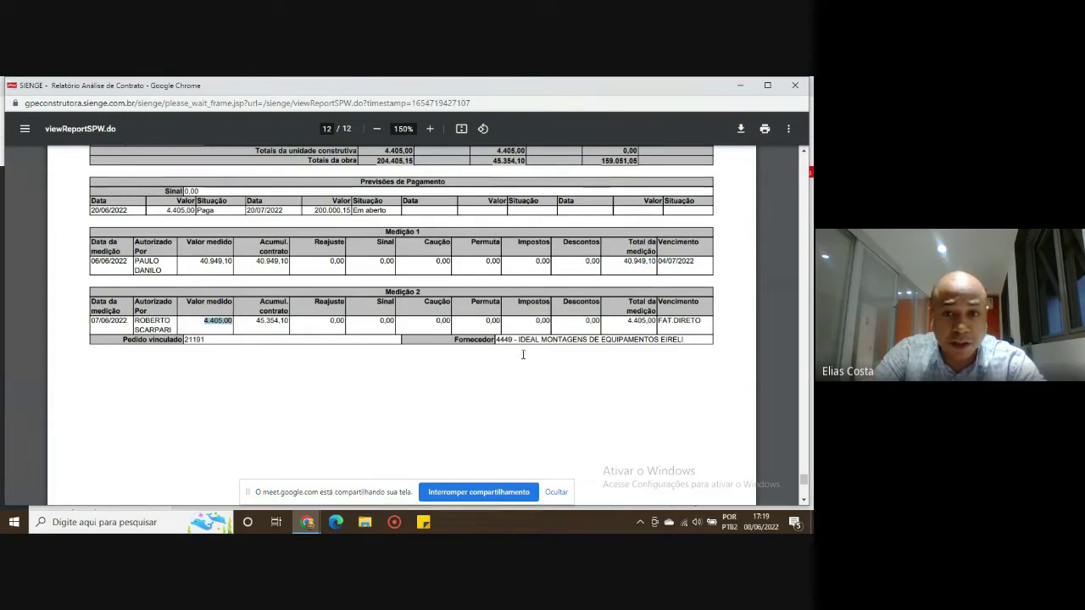
pyautogui.click(252, 353)
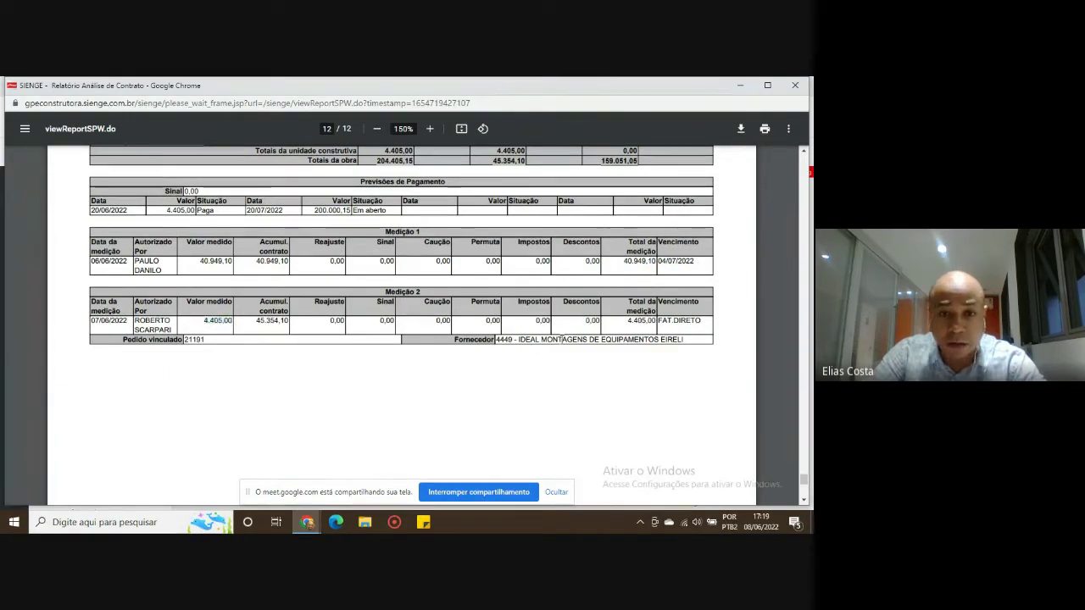
pyautogui.doubleClick(218, 321)
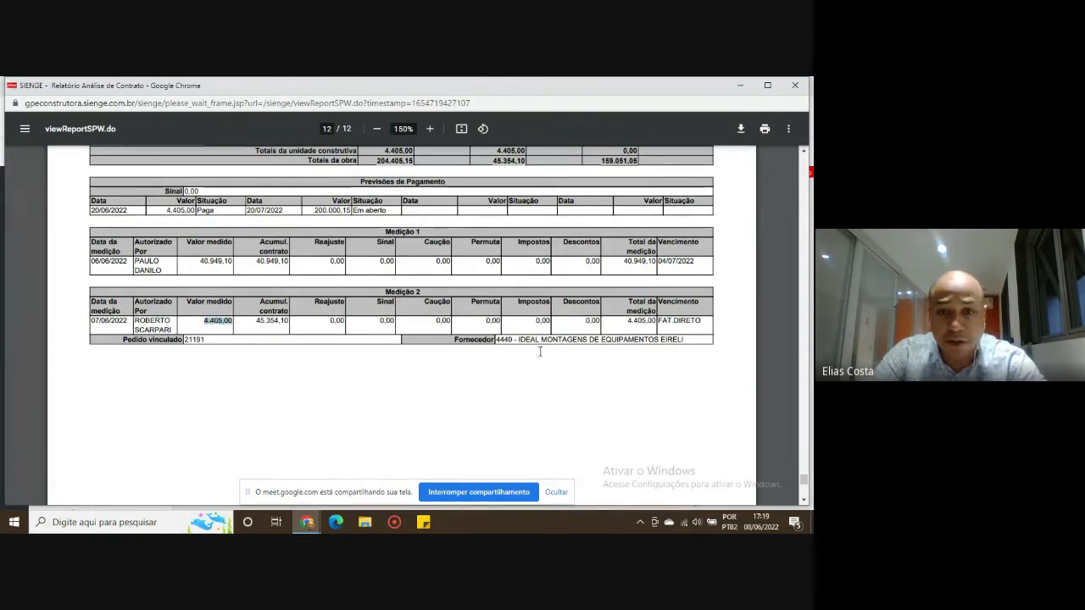
pyautogui.moveTo(554, 330); pyautogui.dragTo(696, 331)
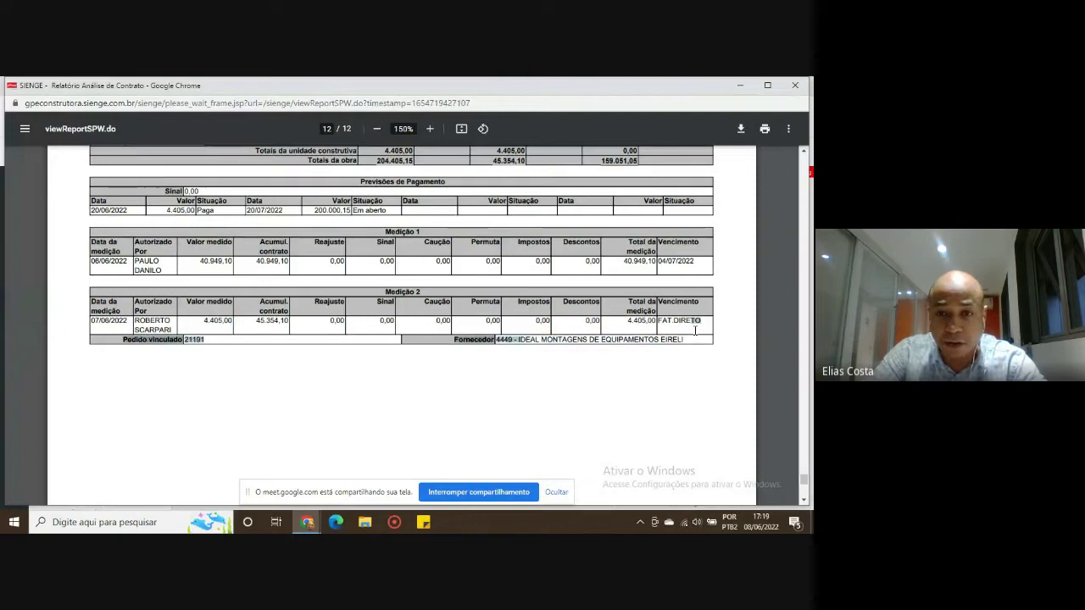
pyautogui.click(195, 340)
pyautogui.moveTo(185, 340); pyautogui.dragTo(205, 340)
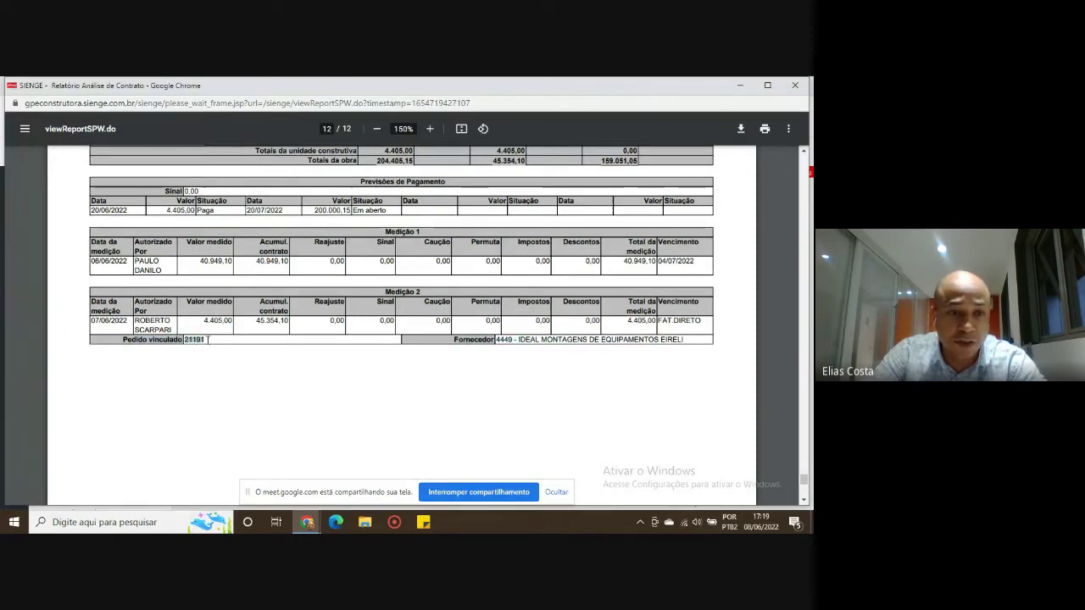
pyautogui.doubleClick(213, 322)
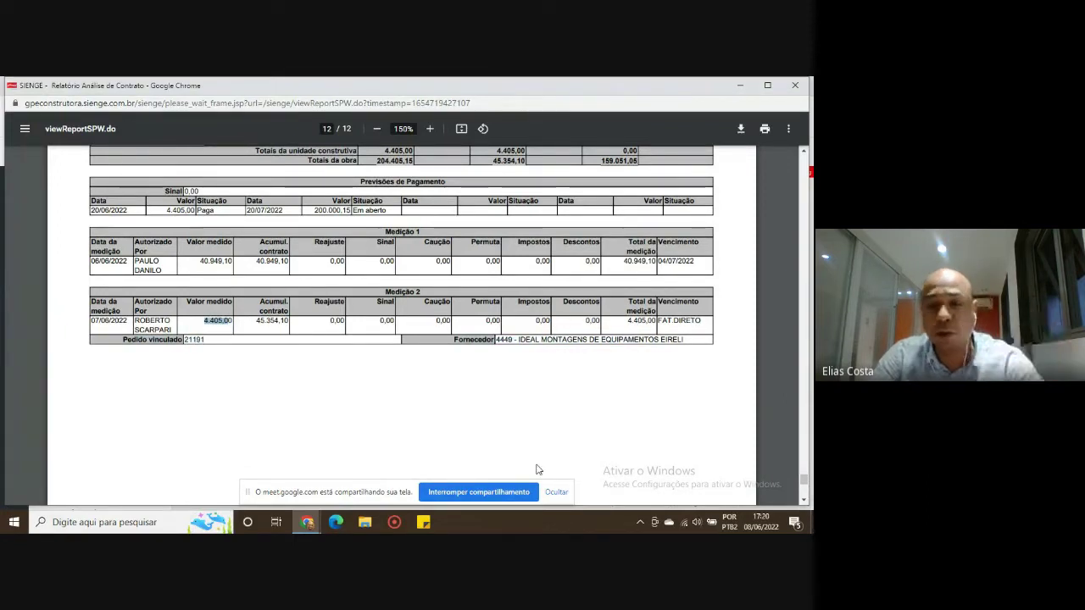
# Check the contract and balance totals of construction unit 14 - PINTURAS.
pyautogui.scroll(3, 438, 373)
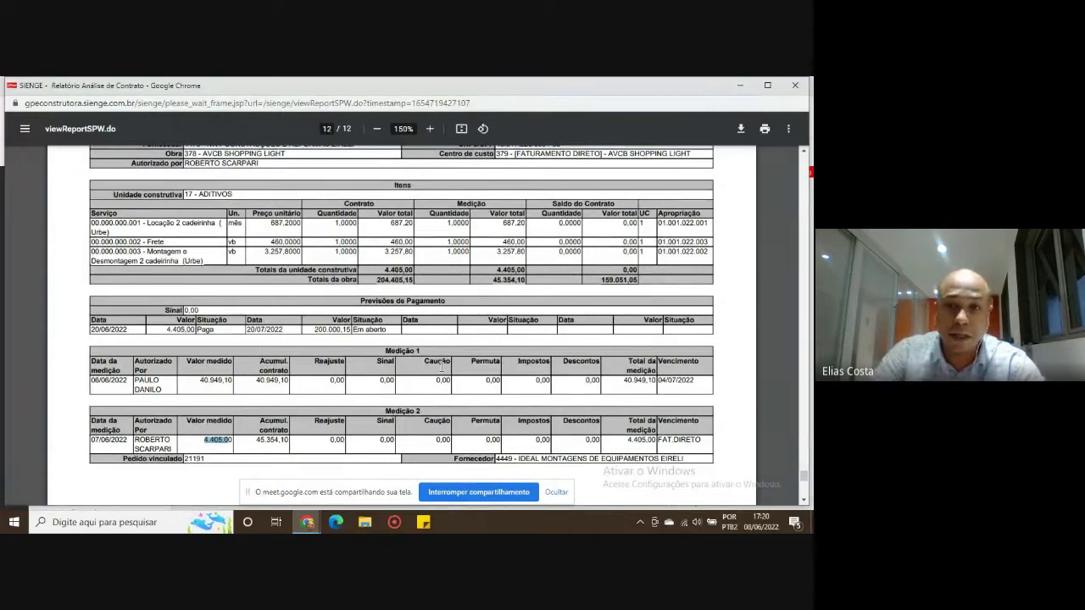
pyautogui.scroll(10, 508, 365)
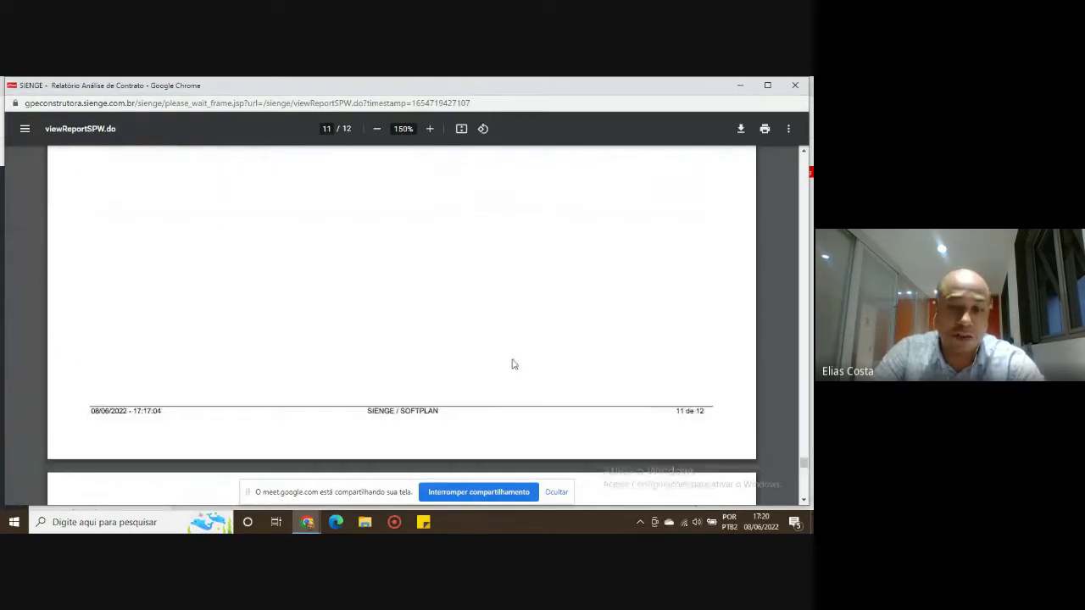
pyautogui.scroll(8, 512, 364)
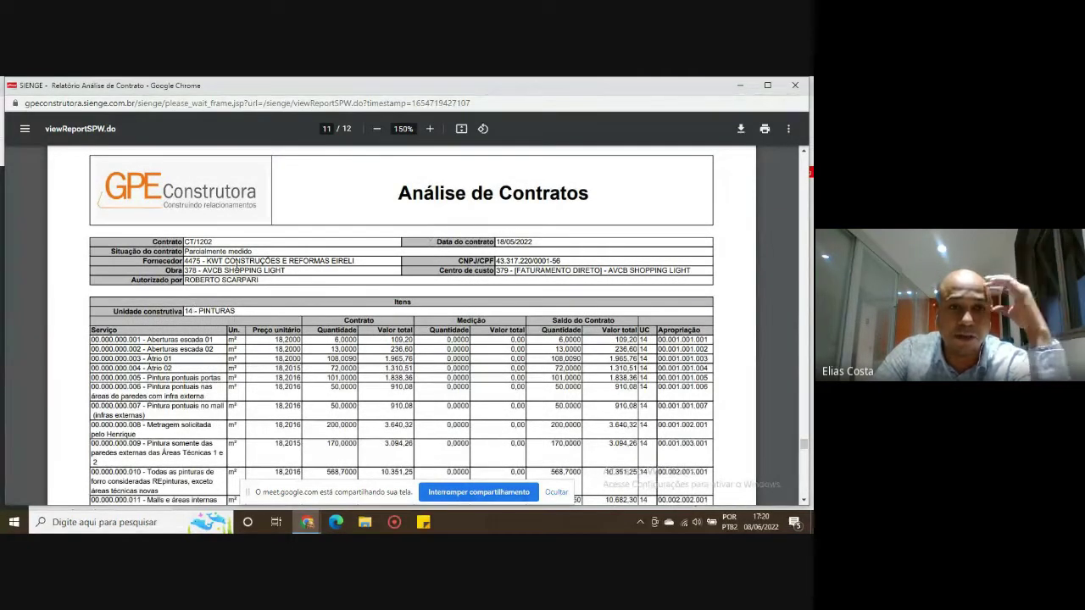
pyautogui.scroll(-3, 193, 307)
pyautogui.scroll(-8, 365, 280)
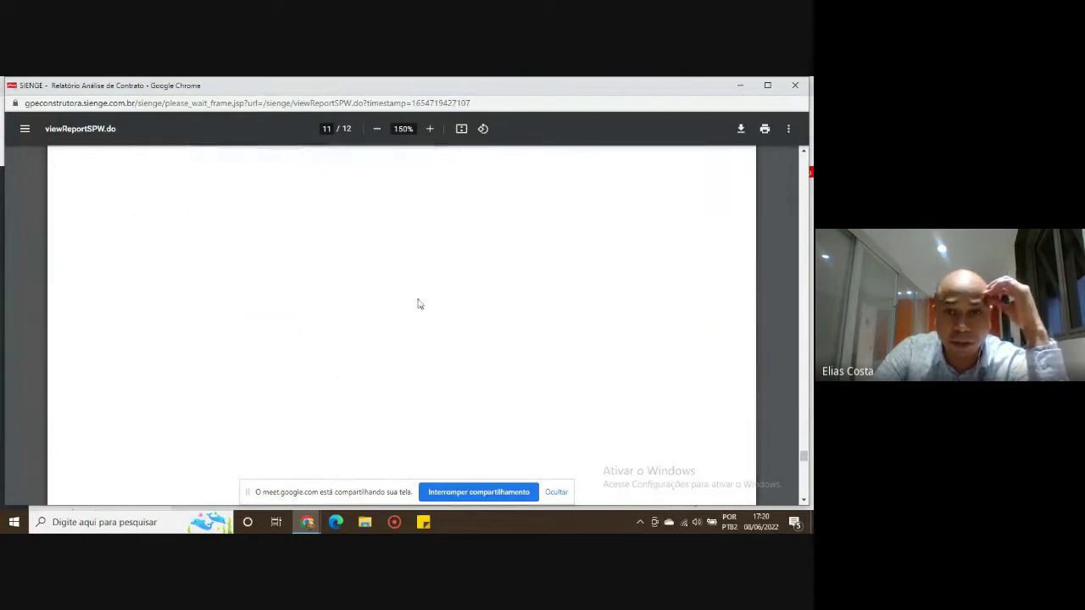
pyautogui.scroll(8, 508, 309)
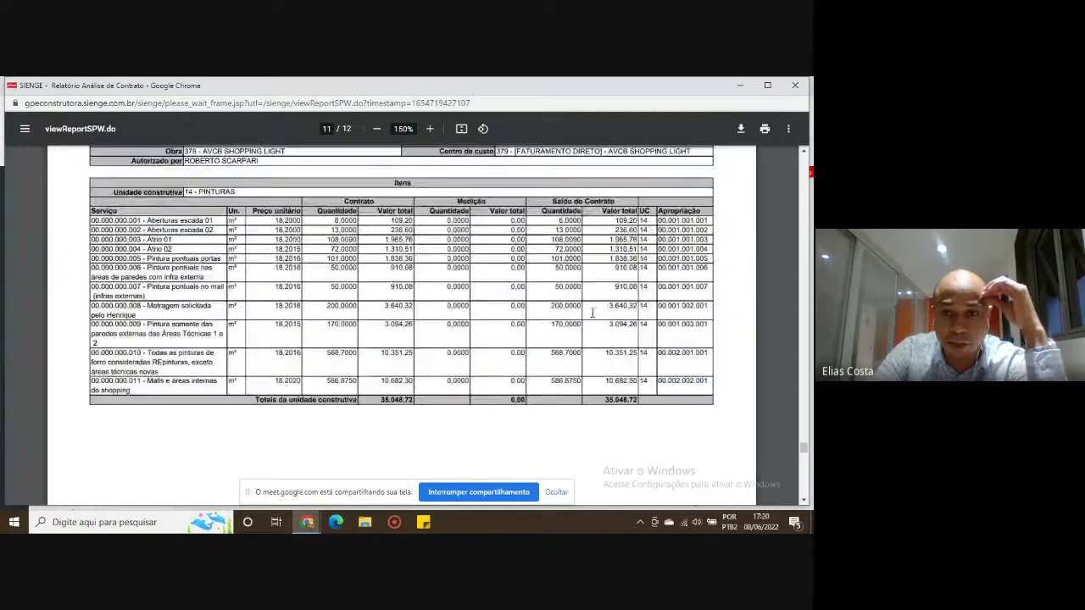
pyautogui.doubleClick(607, 402)
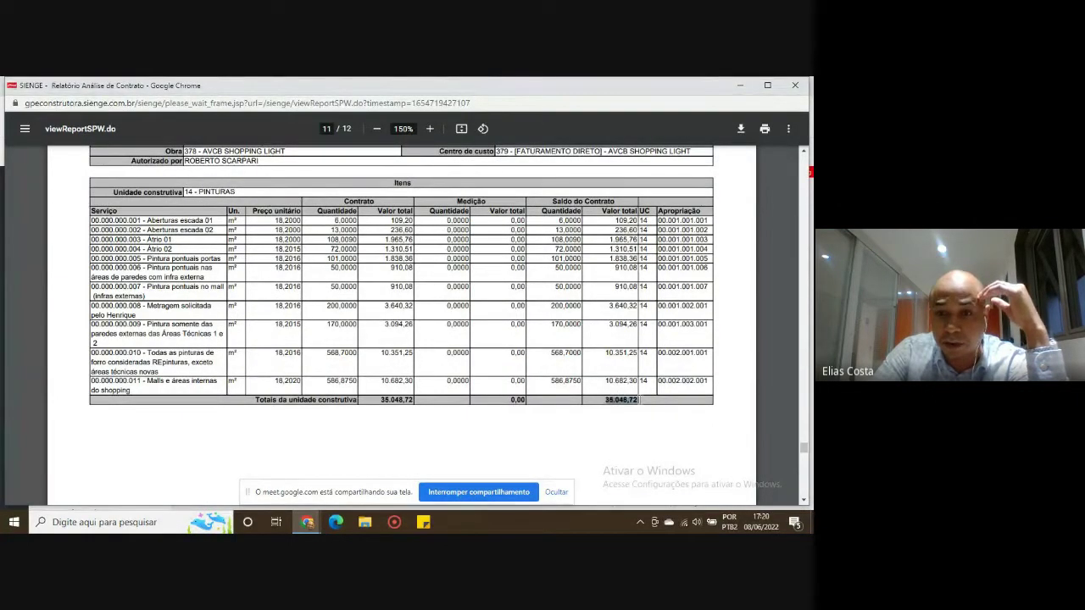
pyautogui.moveTo(381, 400); pyautogui.dragTo(412, 400)
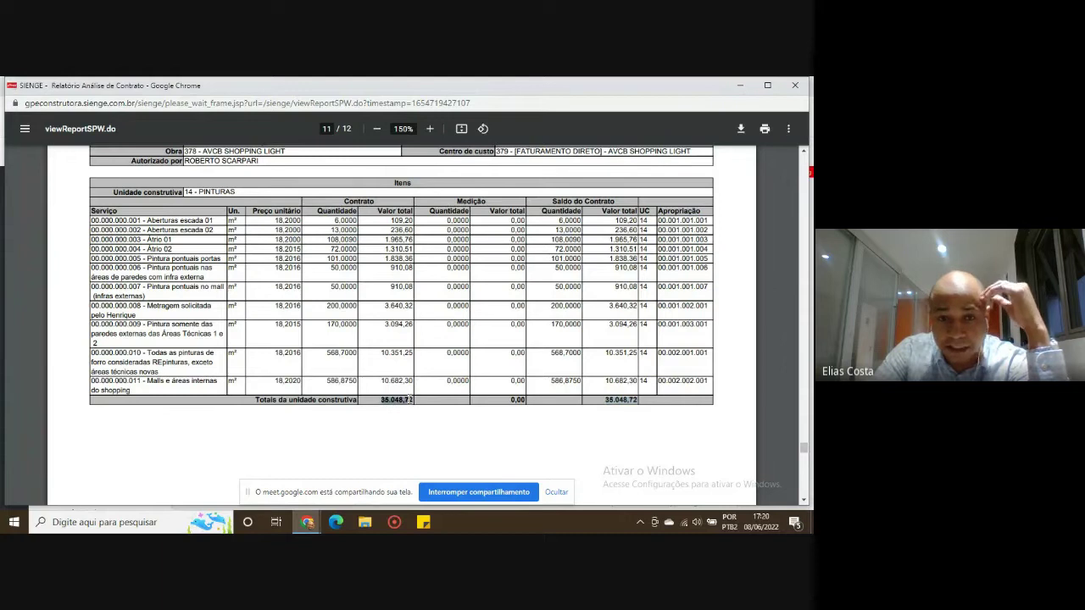
pyautogui.click(418, 400)
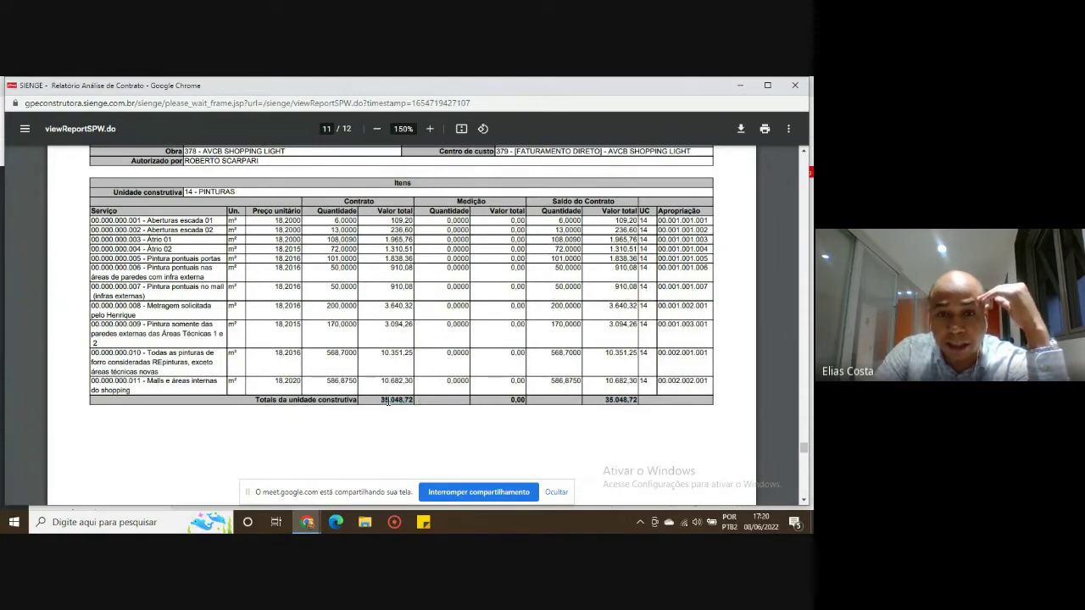
# Return to the report's first page and examine Escada 1's unit price, quantity and total value under 1 - SERVIÇOS PRELIMINARES.
pyautogui.scroll(10, 458, 406)
pyautogui.scroll(10, 515, 422)
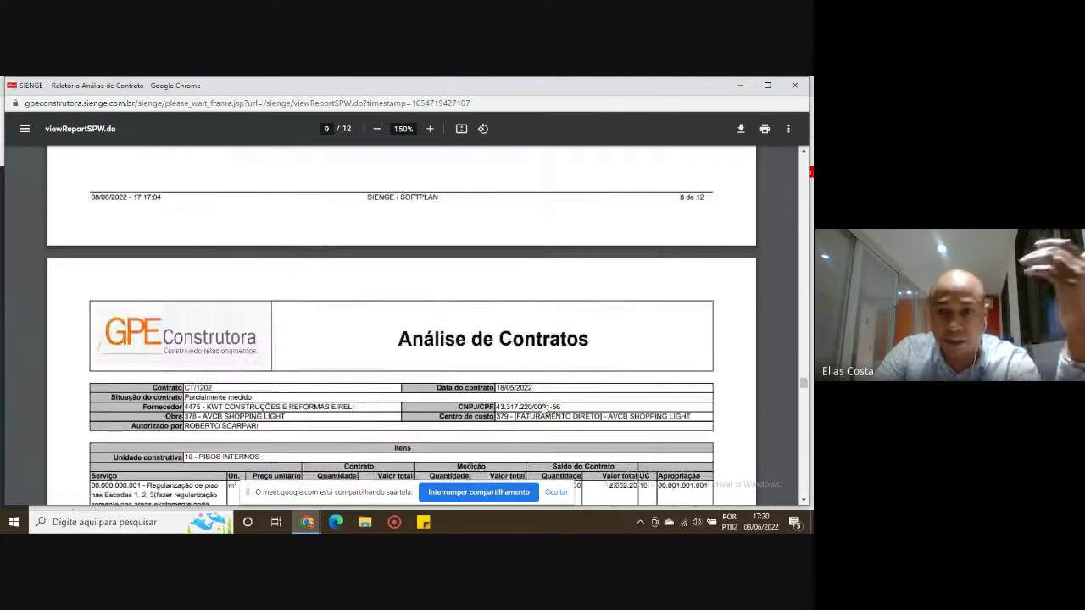
pyautogui.moveTo(805, 370); pyautogui.dragTo(789, 160)
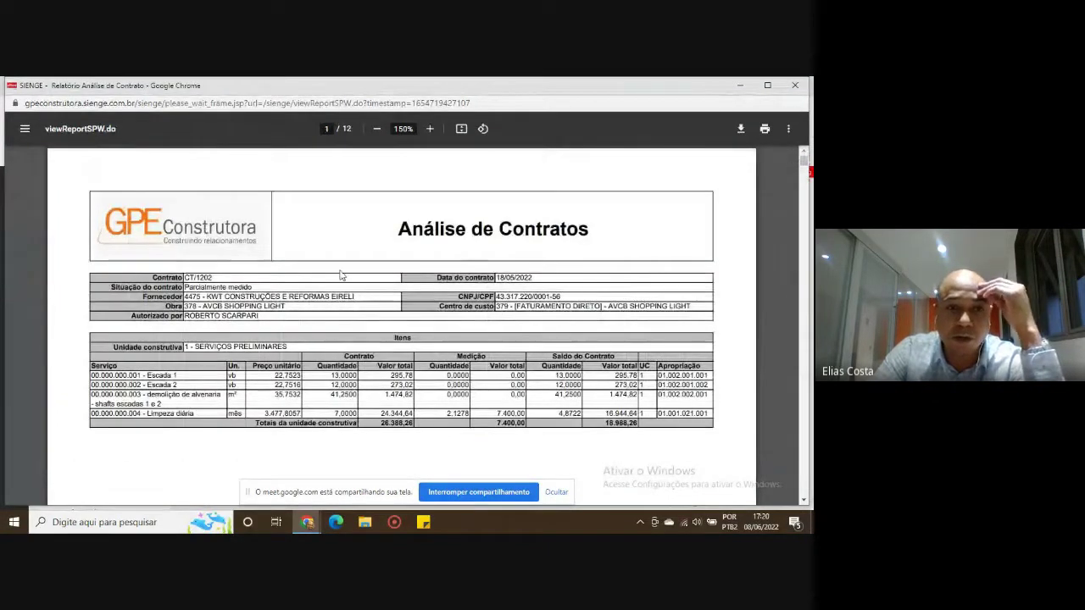
pyautogui.moveTo(194, 347); pyautogui.dragTo(322, 345)
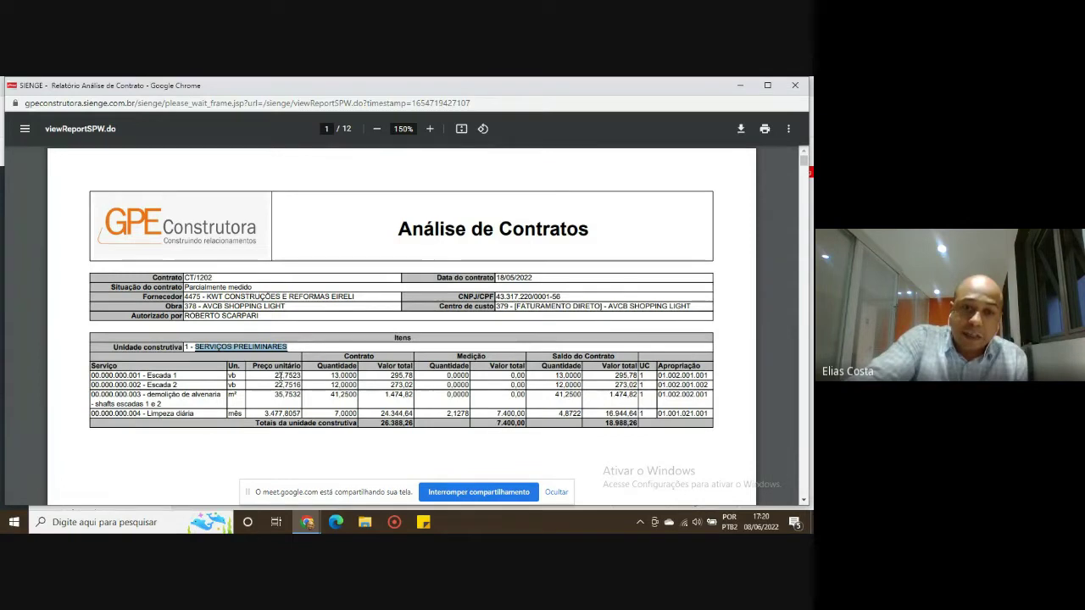
pyautogui.moveTo(327, 375); pyautogui.dragTo(415, 376)
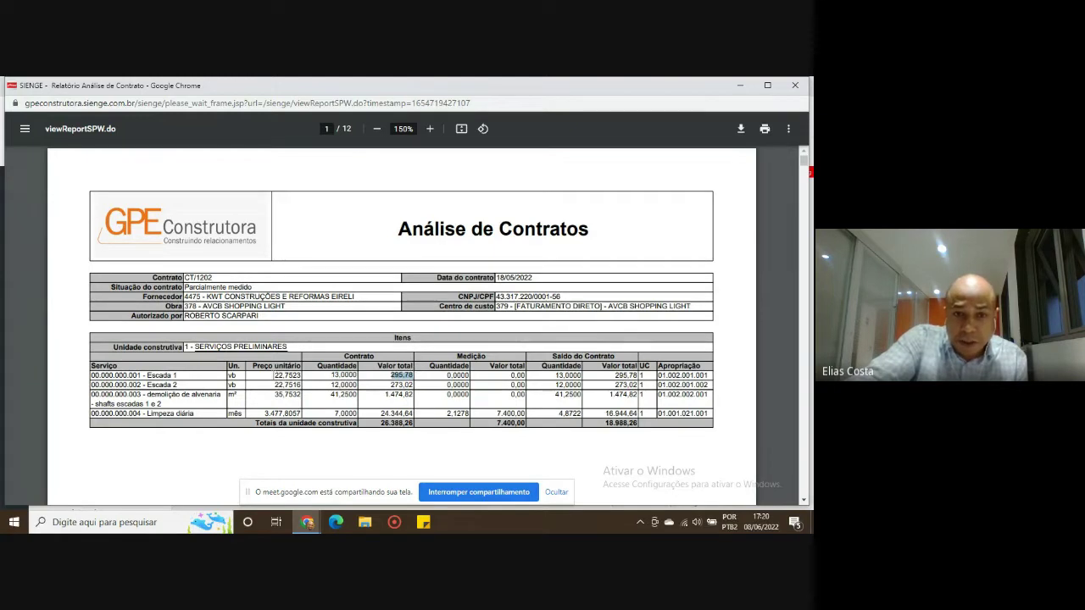
pyautogui.moveTo(274, 374); pyautogui.dragTo(302, 375)
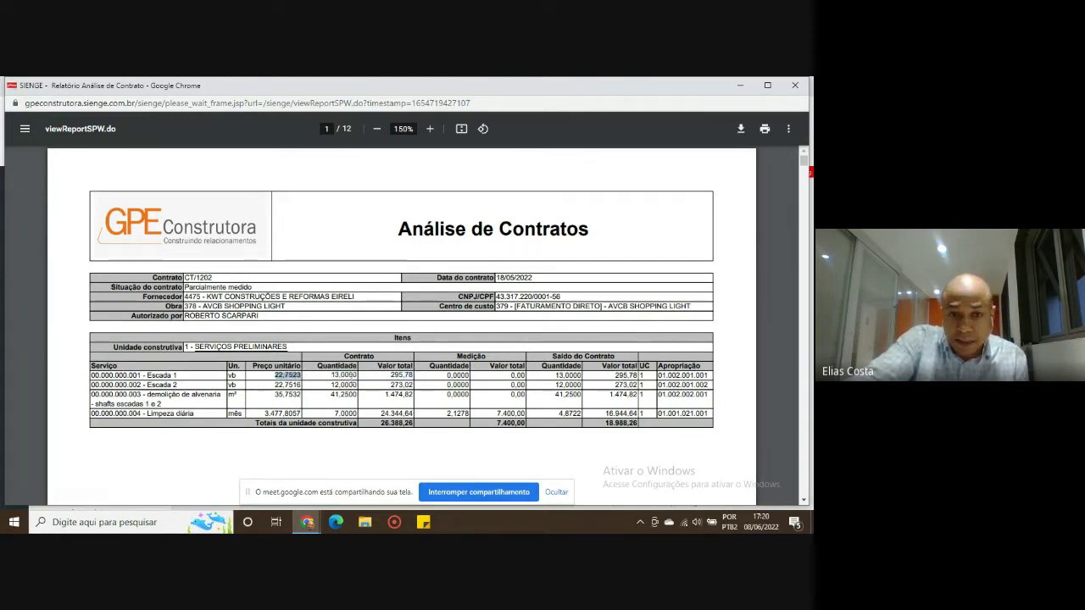
pyautogui.moveTo(331, 375); pyautogui.dragTo(355, 375)
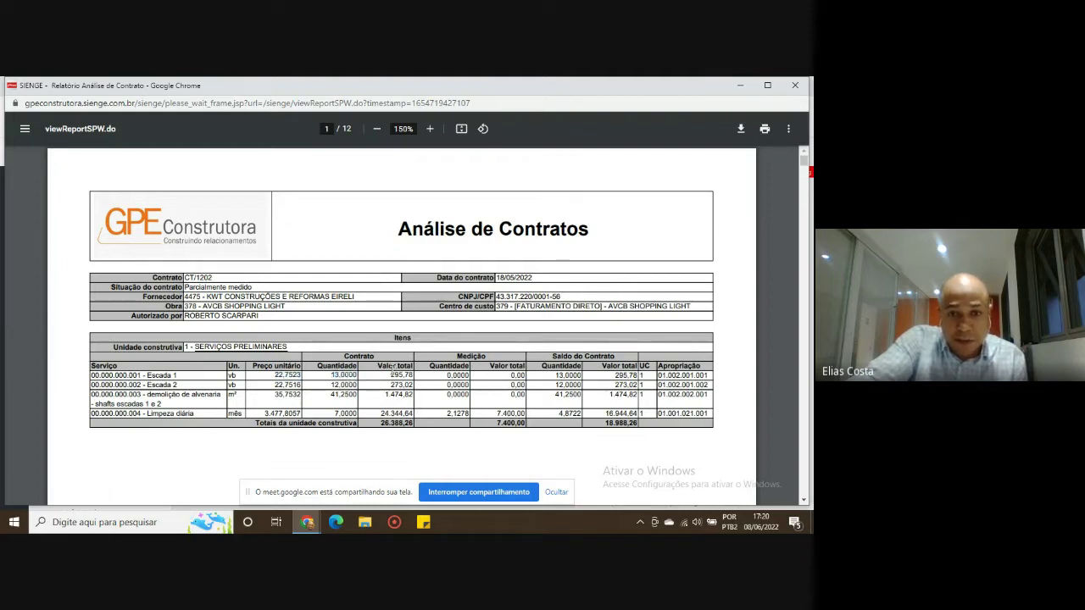
pyautogui.moveTo(395, 366); pyautogui.dragTo(410, 374)
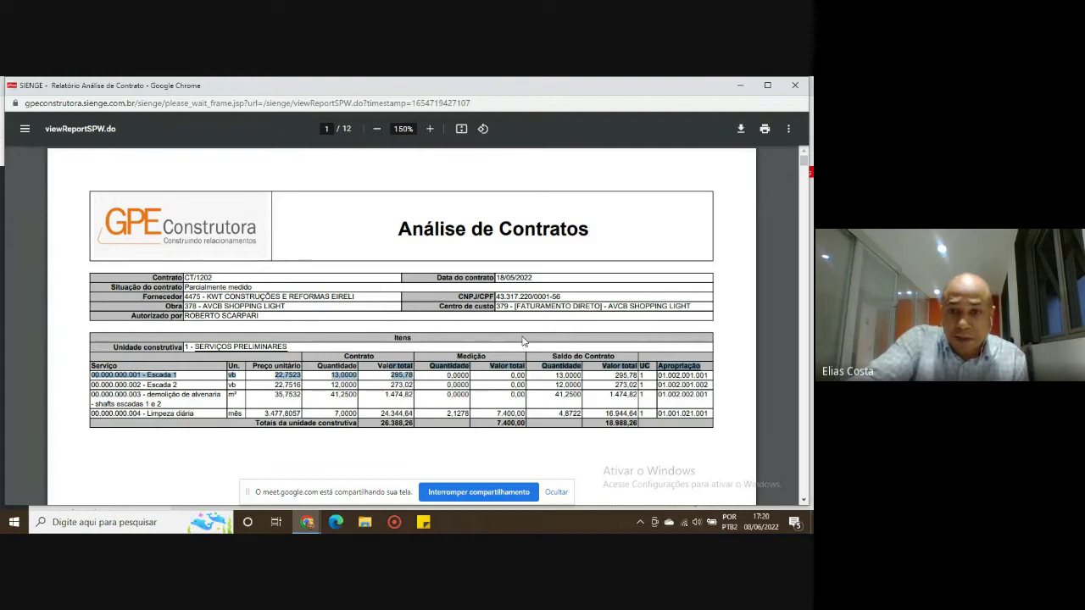
# Check the 1 - SERVIÇOS PRELIMINARES unit against the contract's supplier in the report header.
pyautogui.scroll(-2, 577, 364)
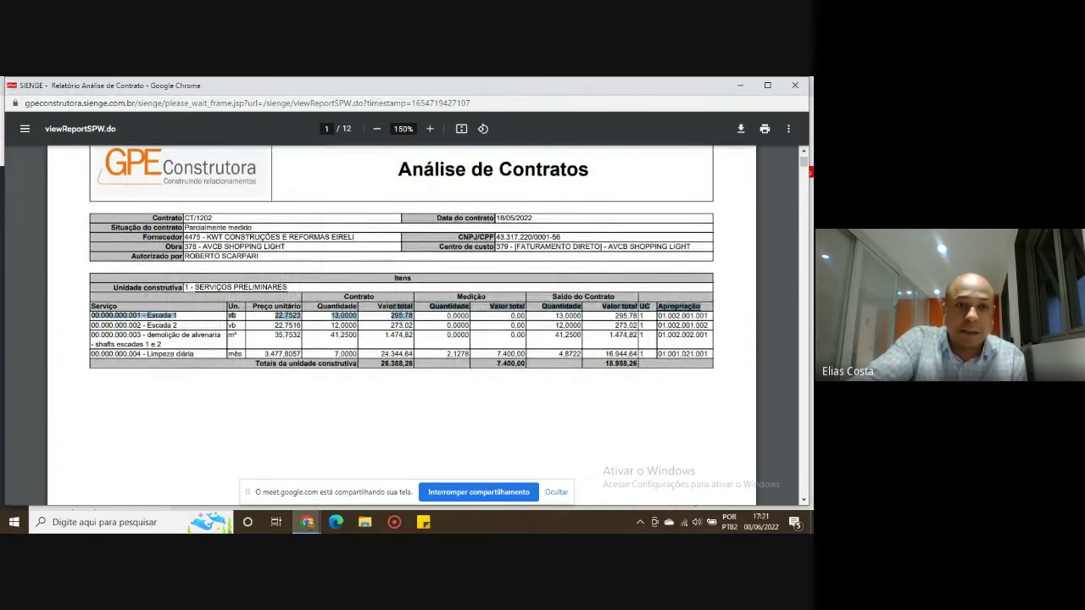
pyautogui.moveTo(185, 289); pyautogui.dragTo(294, 286)
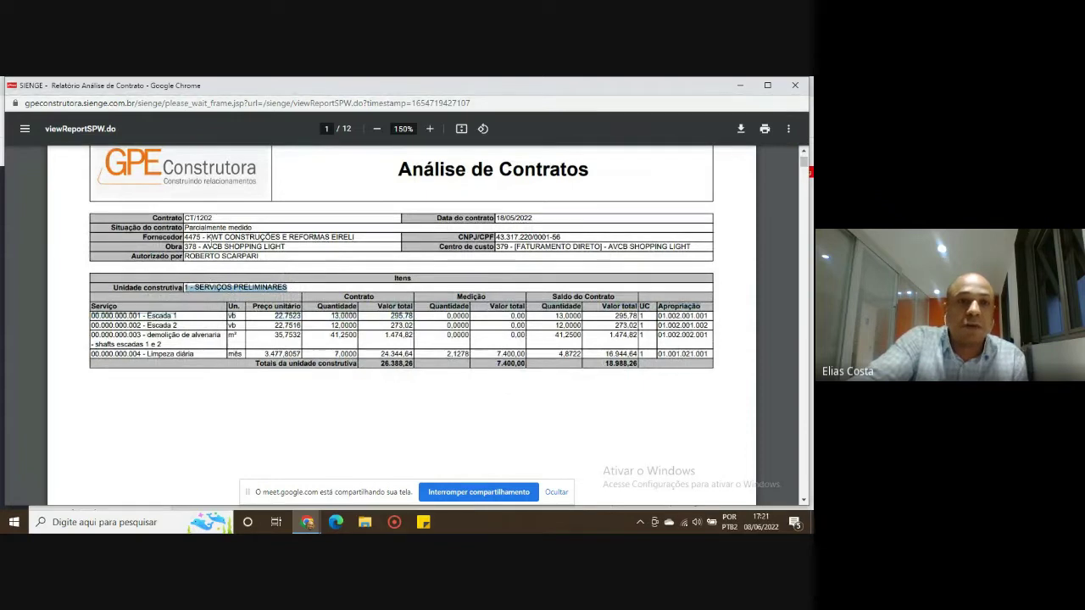
pyautogui.moveTo(205, 238); pyautogui.dragTo(326, 239)
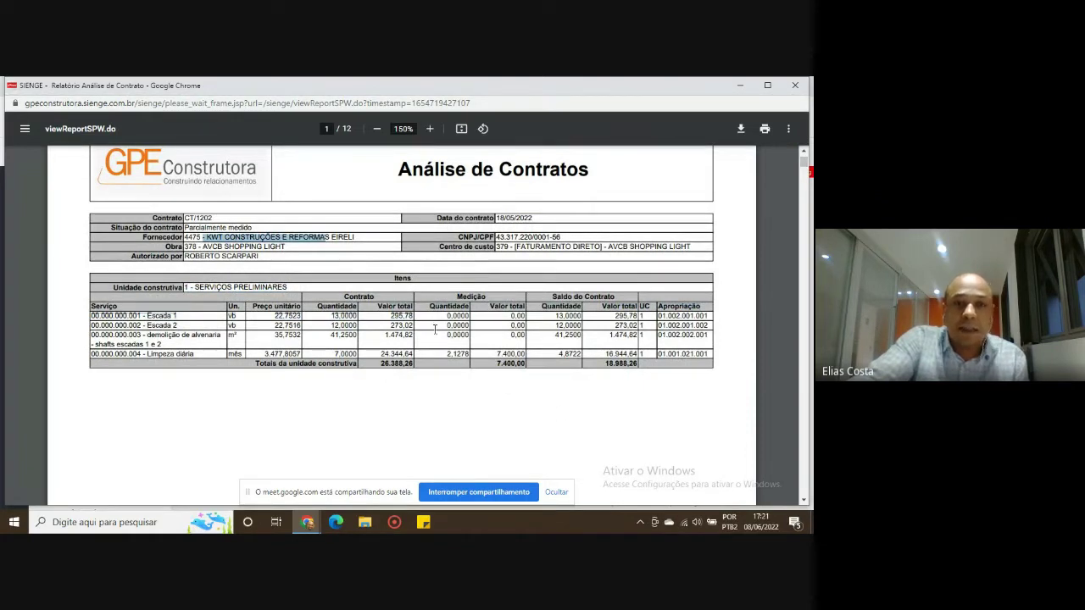
# Set the report window aside and open the measurement records (Cadastros of Medições) under Contratos e Medições.
pyautogui.click(739, 85)
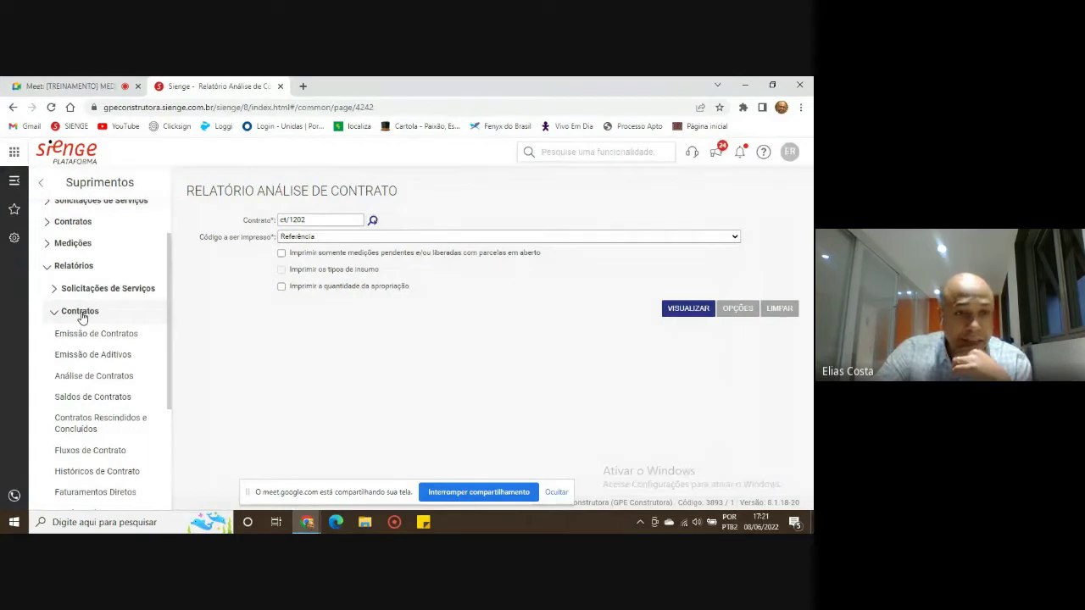
pyautogui.click(83, 314)
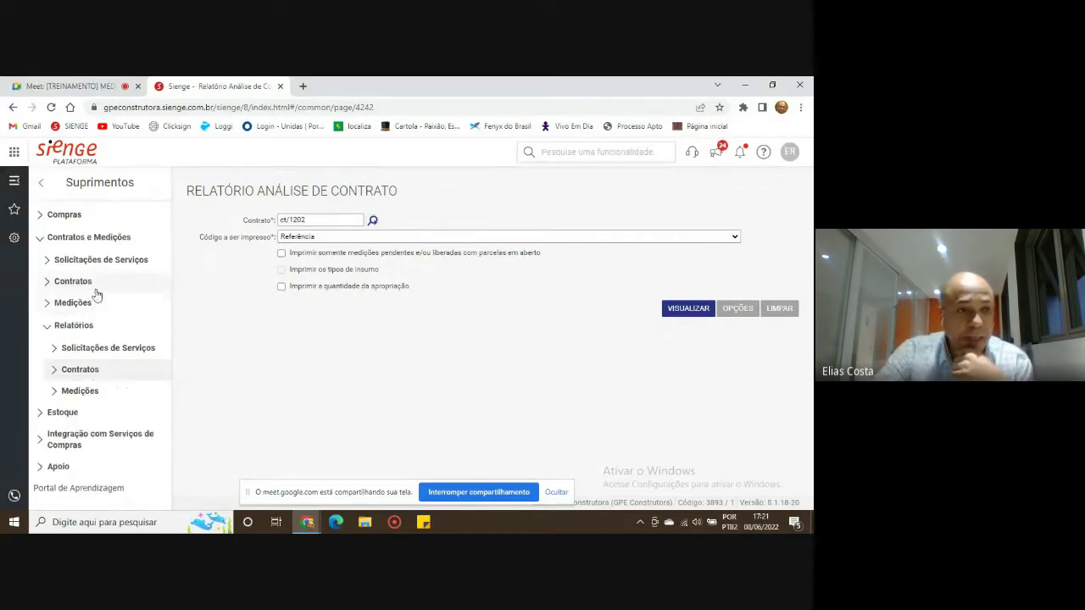
pyautogui.click(74, 326)
pyautogui.click(73, 236)
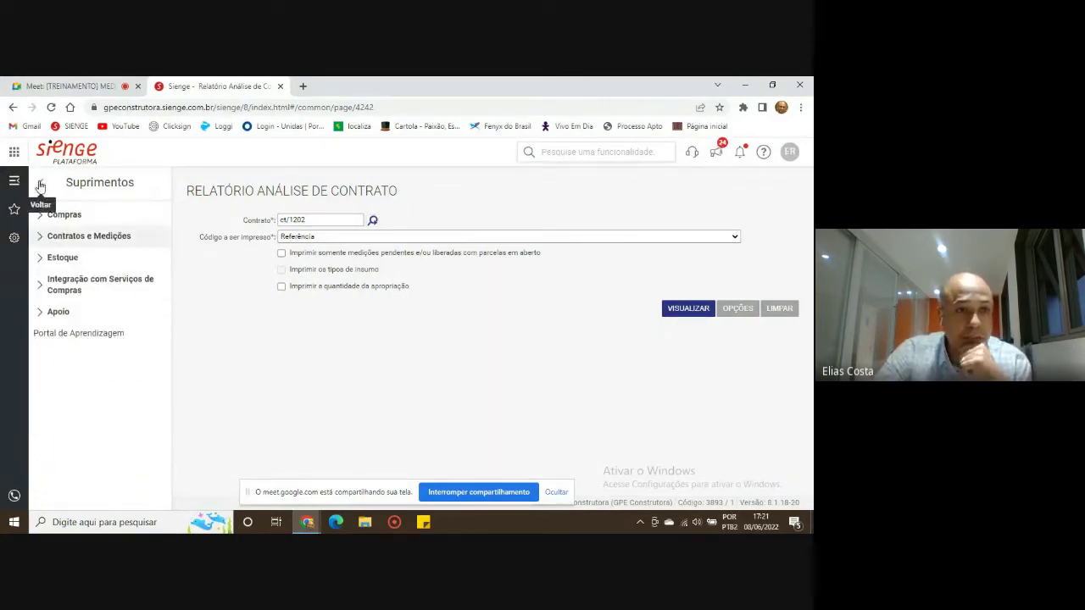
pyautogui.click(41, 239)
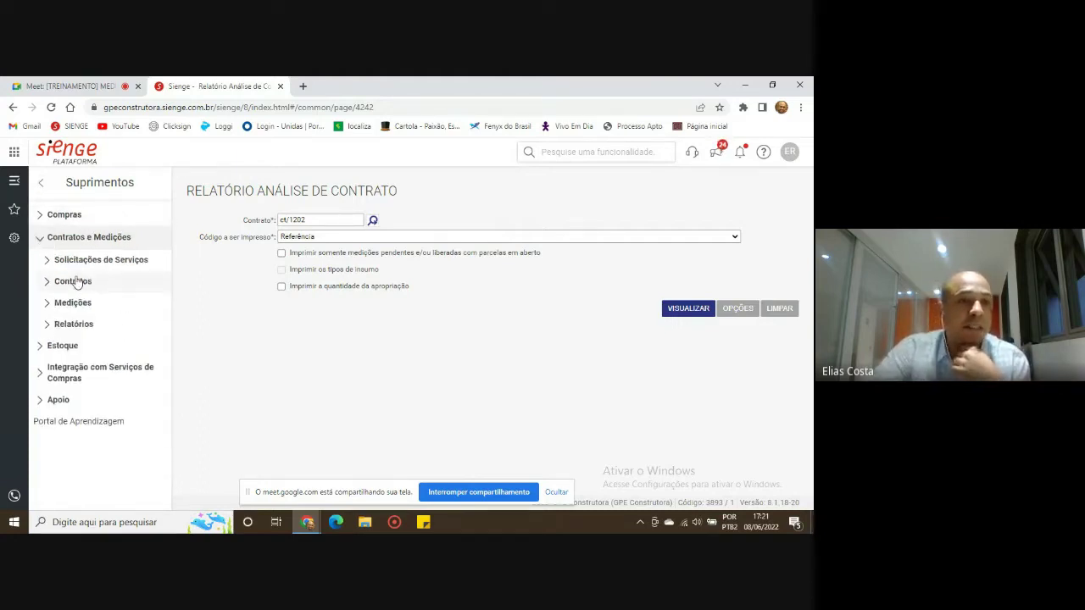
pyautogui.click(47, 287)
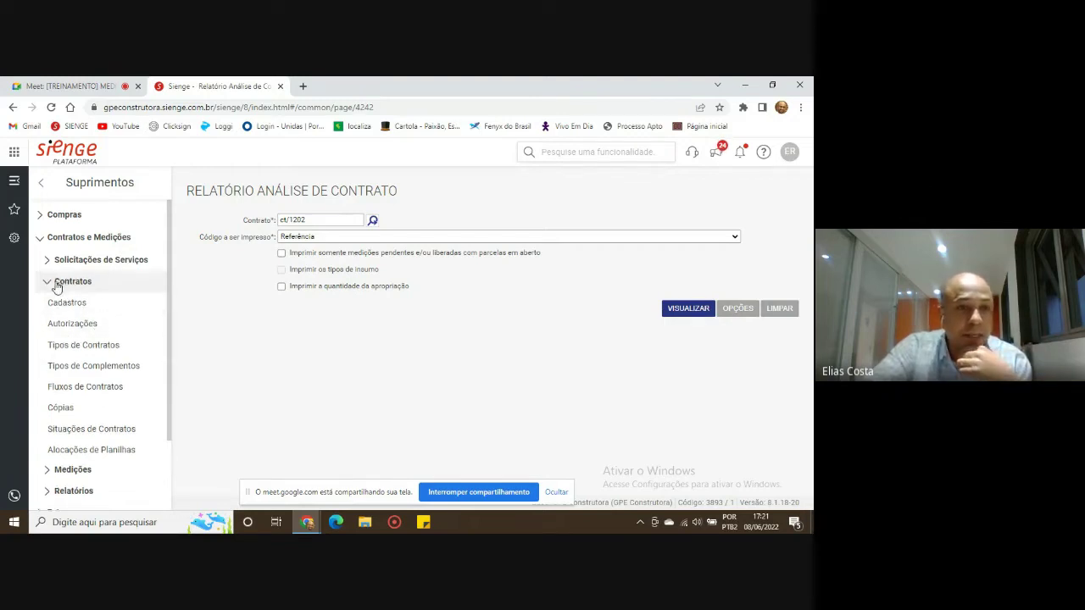
pyautogui.click(58, 284)
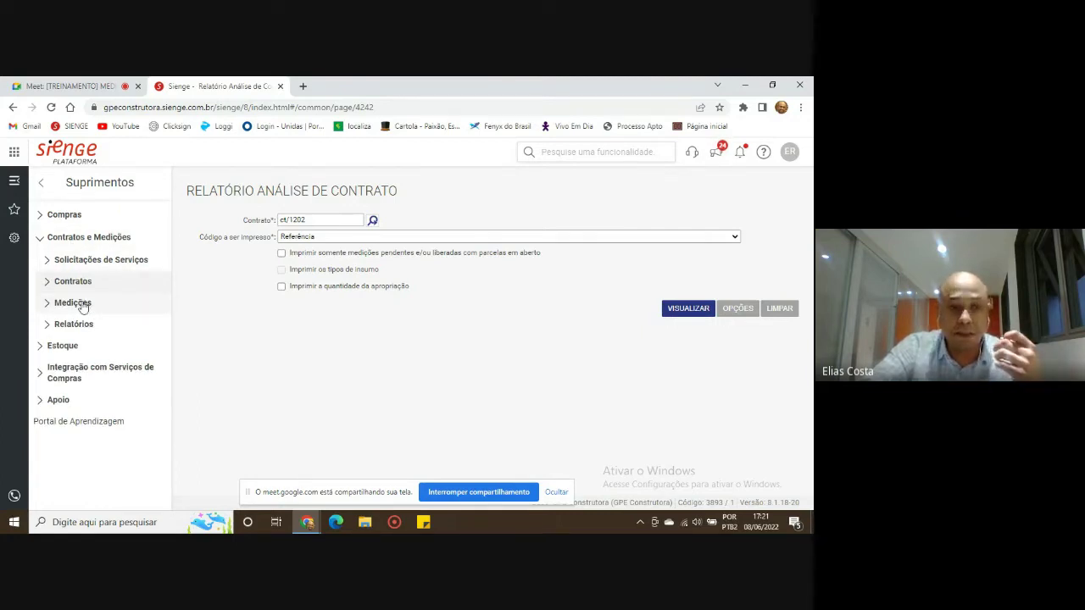
pyautogui.click(73, 304)
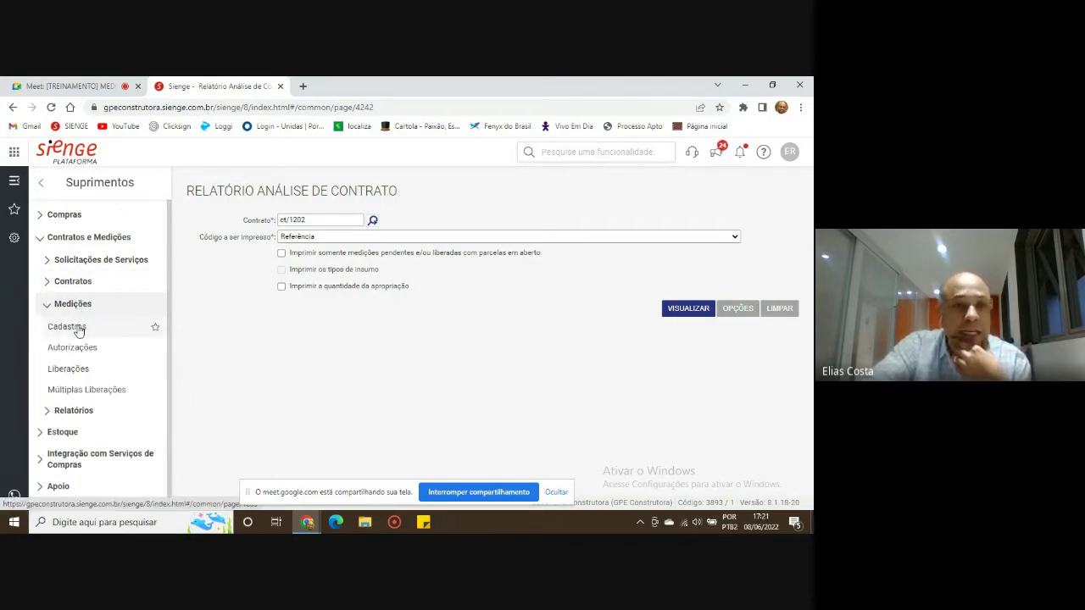
pyautogui.click(68, 327)
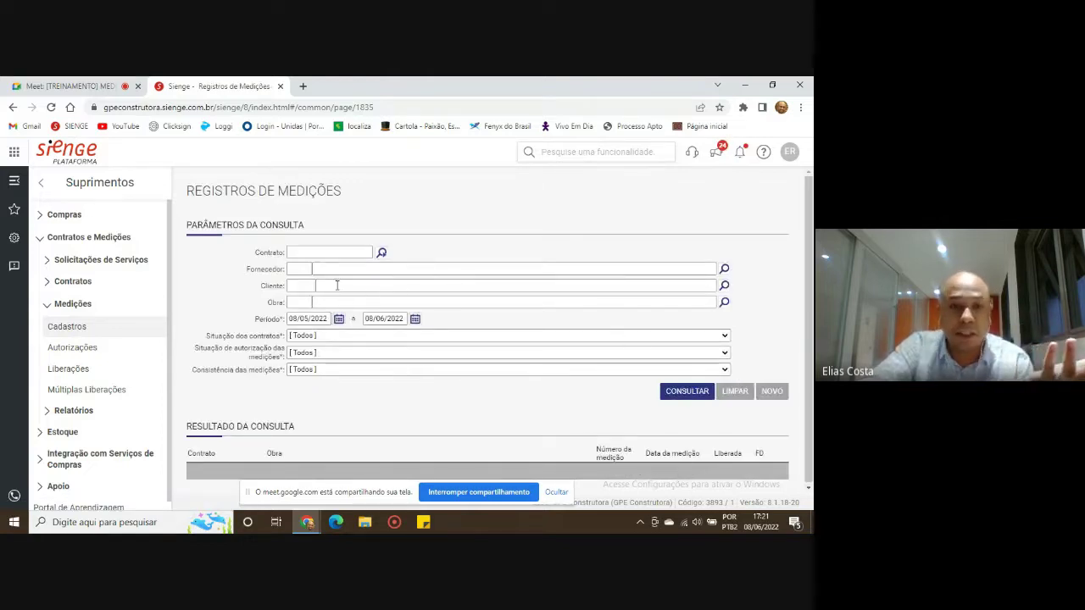
# Search the measurement records for contract CT/1202 and check the date of measurement 1.
pyautogui.click(325, 252)
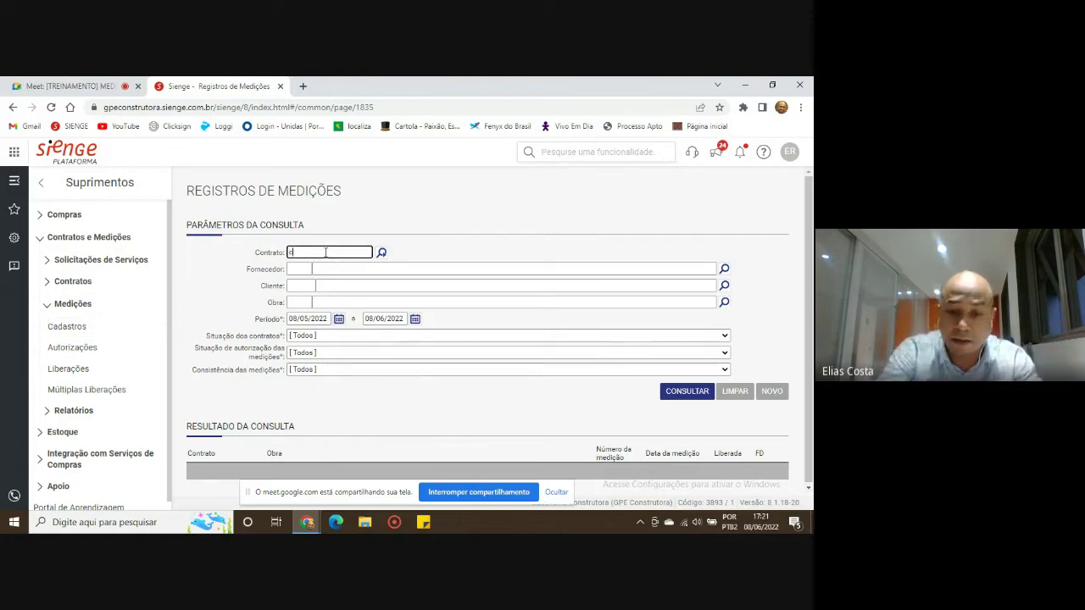
pyautogui.write('ct/1202')
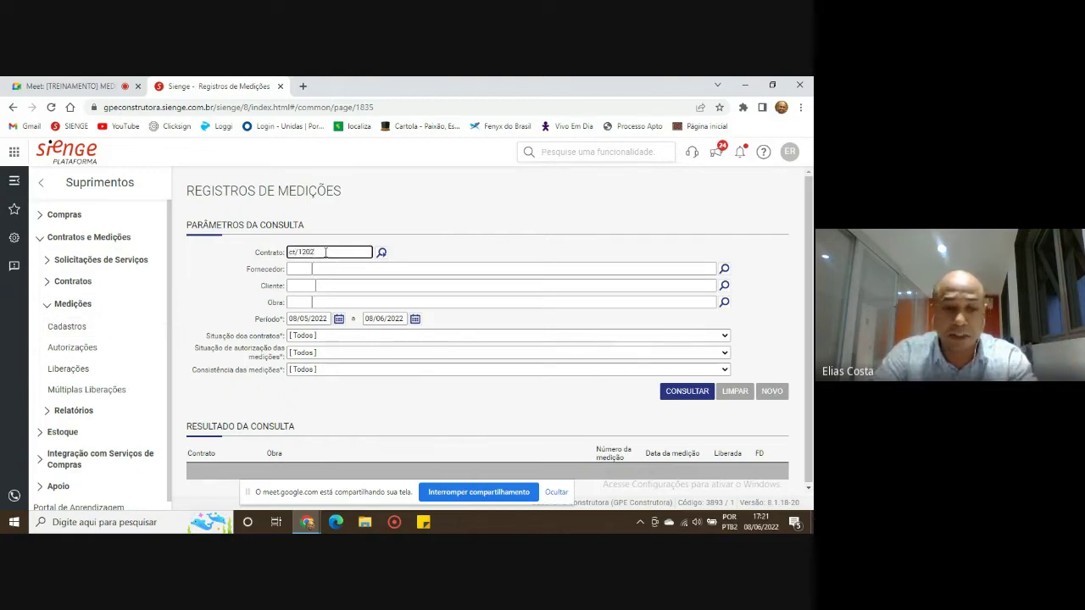
pyautogui.press('Tab')
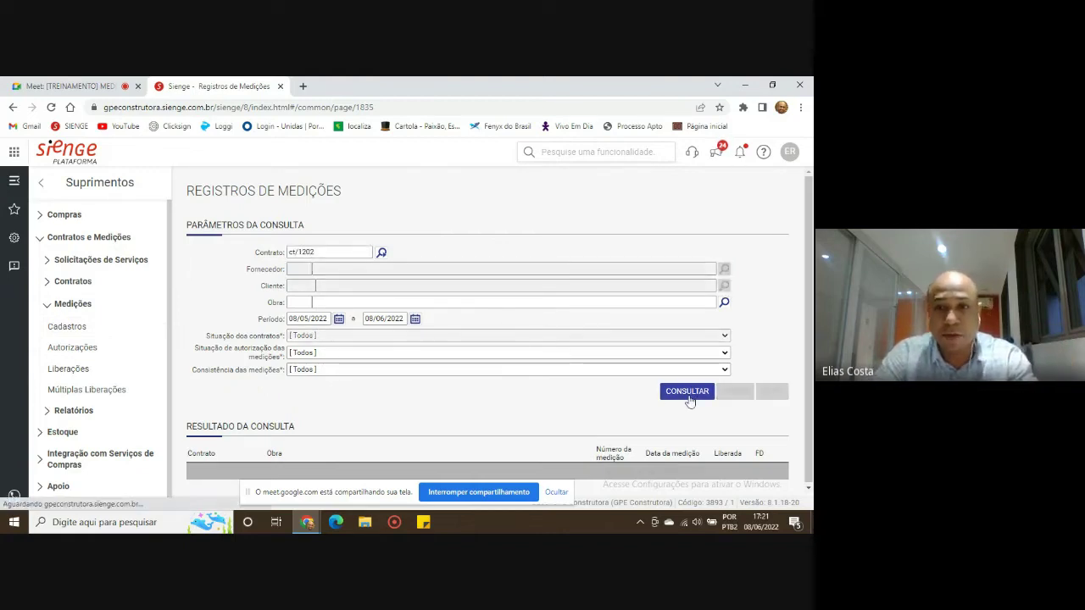
pyautogui.click(689, 399)
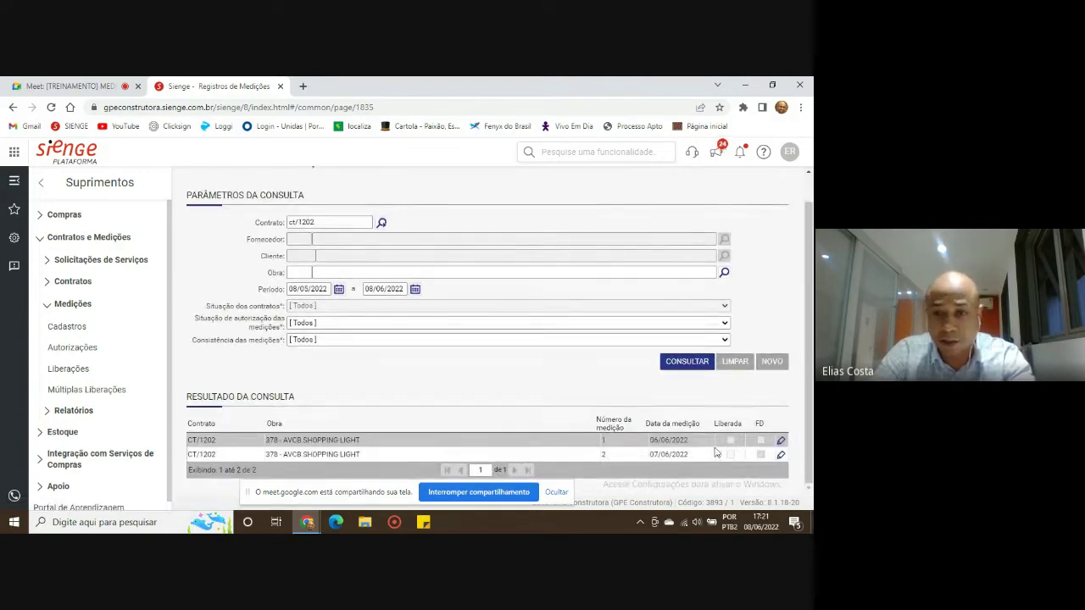
pyautogui.moveTo(714, 442); pyautogui.dragTo(651, 440)
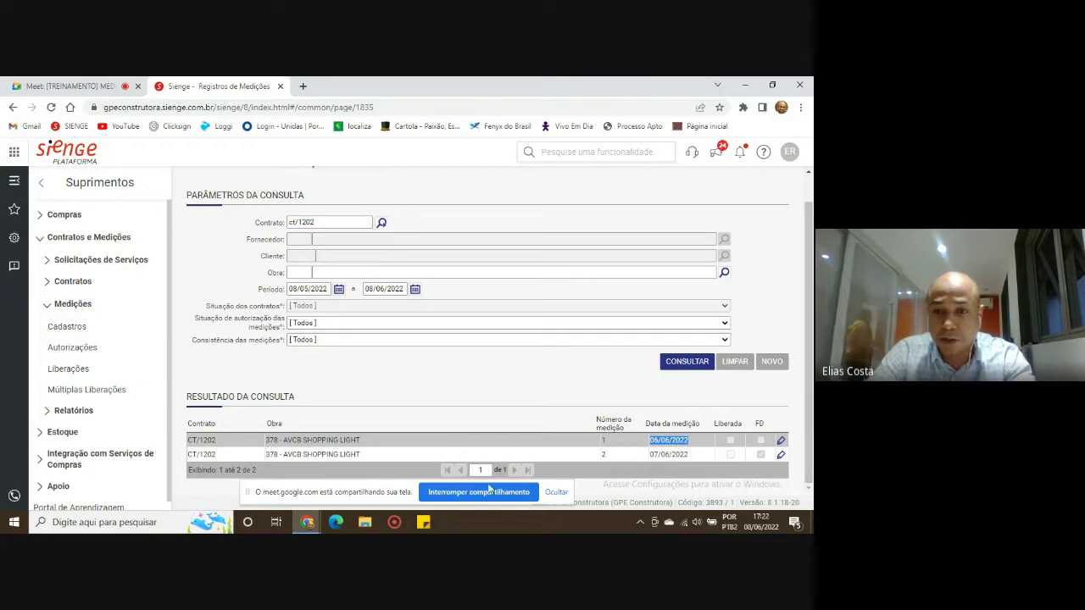
# Check the measured value of Medição 1 on the last page of the contract analysis report.
pyautogui.click(307, 522)
pyautogui.click(453, 480)
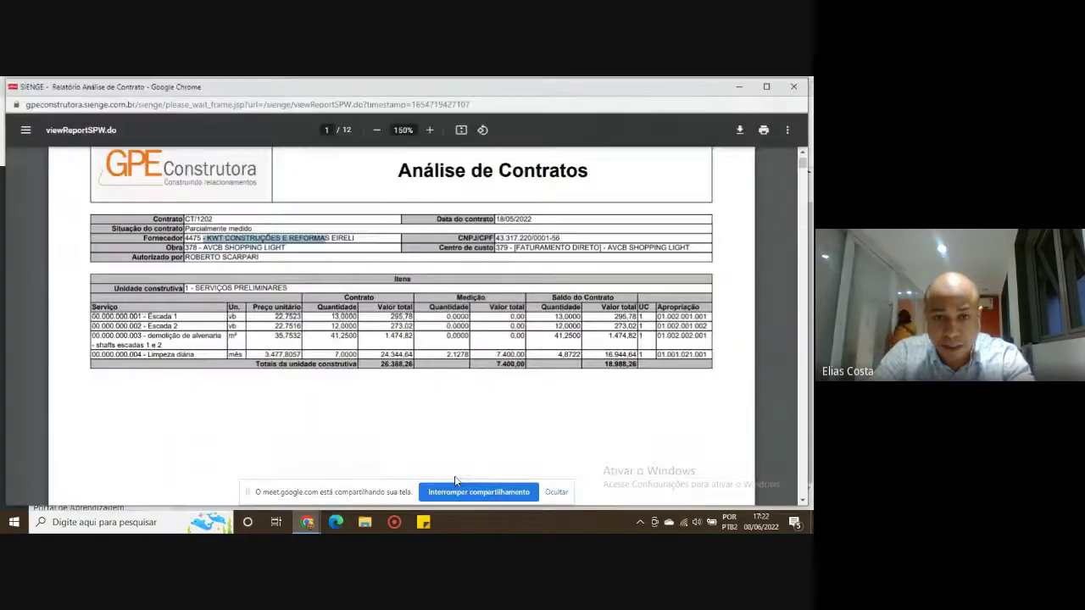
pyautogui.scroll(-1, 804, 170)
pyautogui.moveTo(804, 170); pyautogui.dragTo(810, 485)
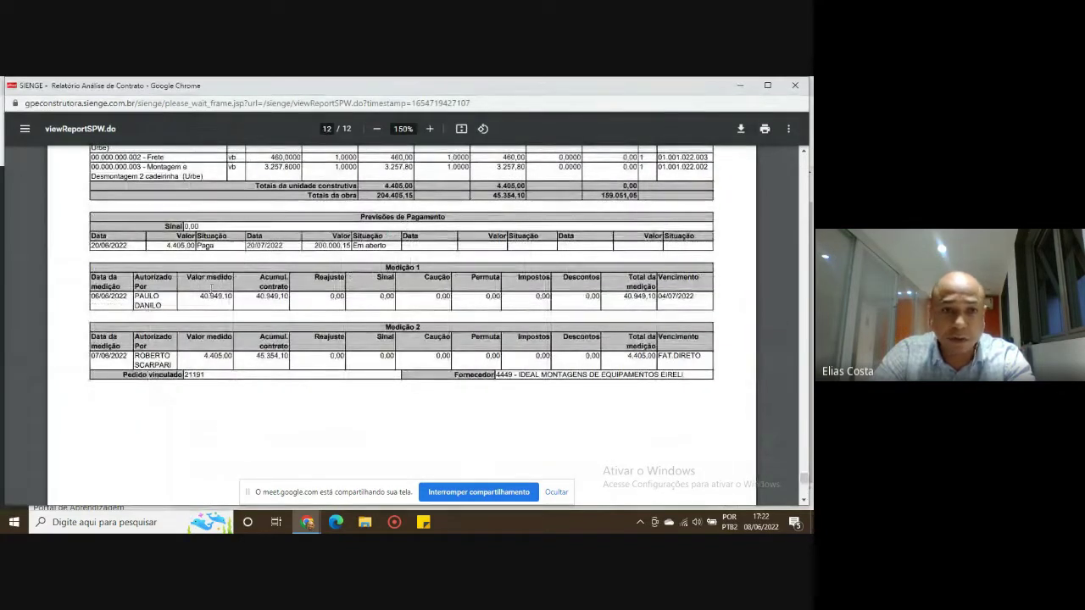
pyautogui.moveTo(199, 296); pyautogui.dragTo(243, 298)
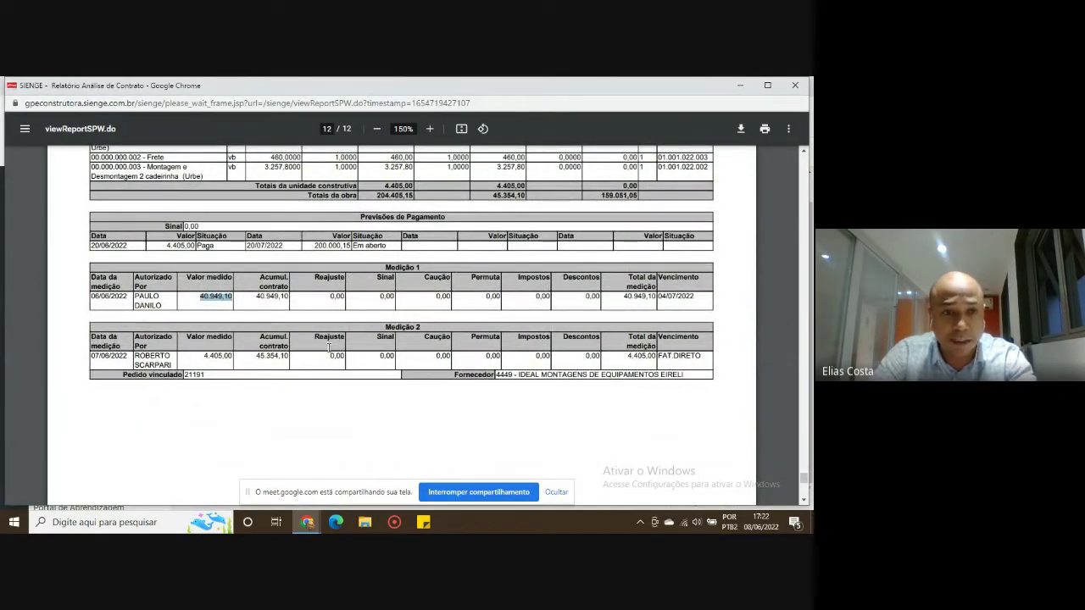
# Open the items of CT/1202's measurement 1 in Sienge, examine its release details (Liberação), and return to the measurement list.
pyautogui.moveTo(307, 522)
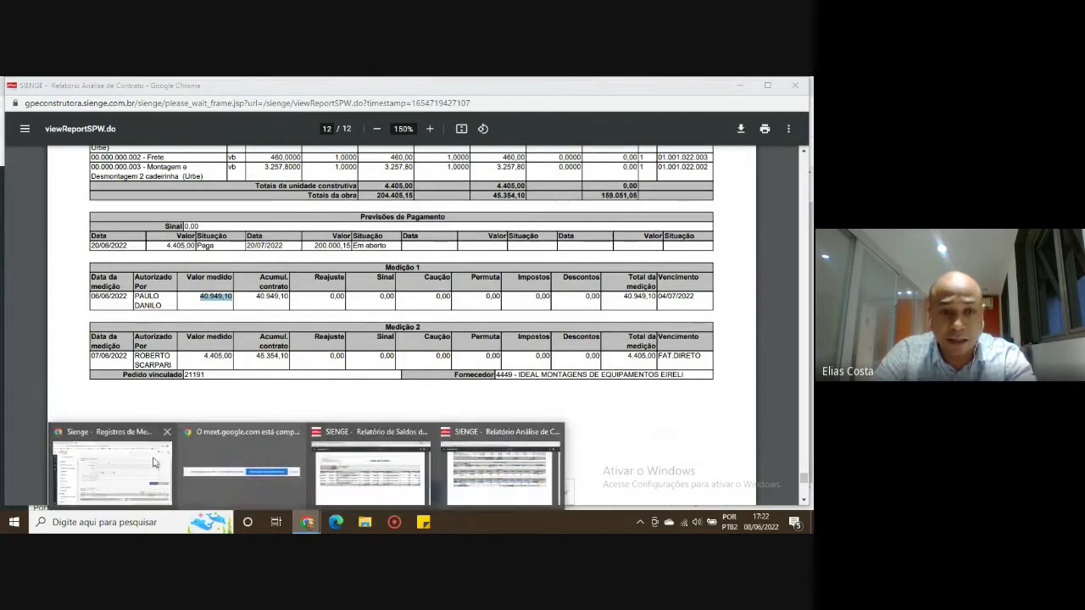
pyautogui.click(142, 461)
pyautogui.click(780, 440)
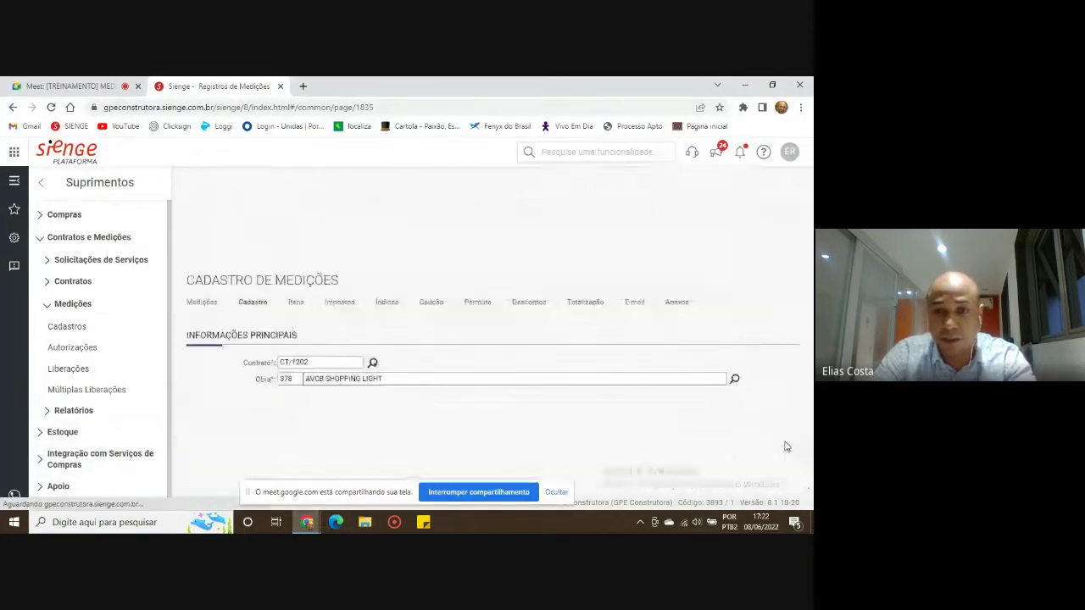
pyautogui.click(296, 212)
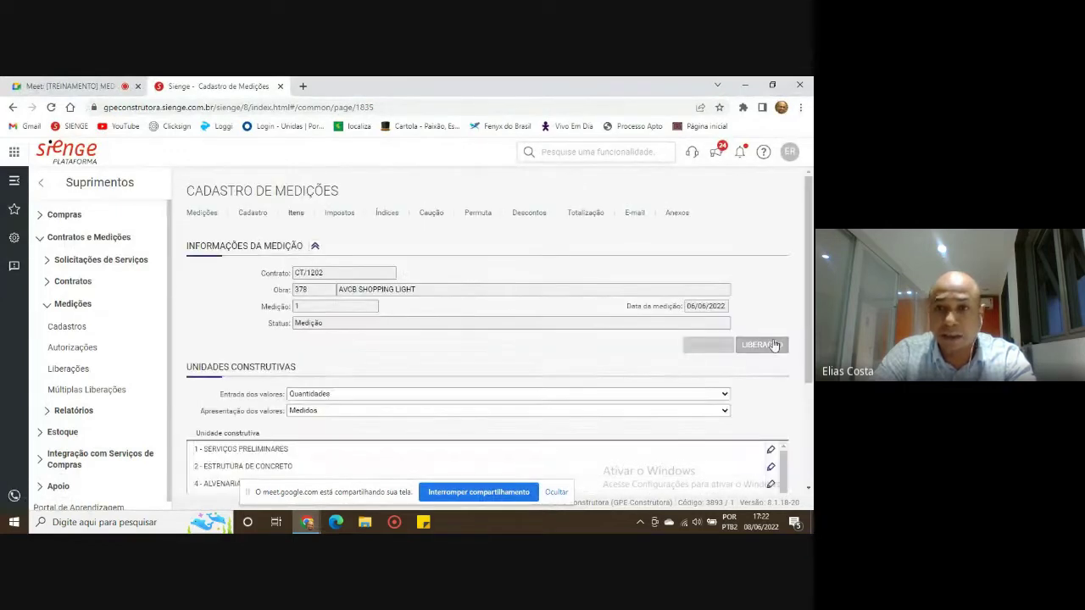
pyautogui.click(773, 343)
pyautogui.scroll(-5, 465, 308)
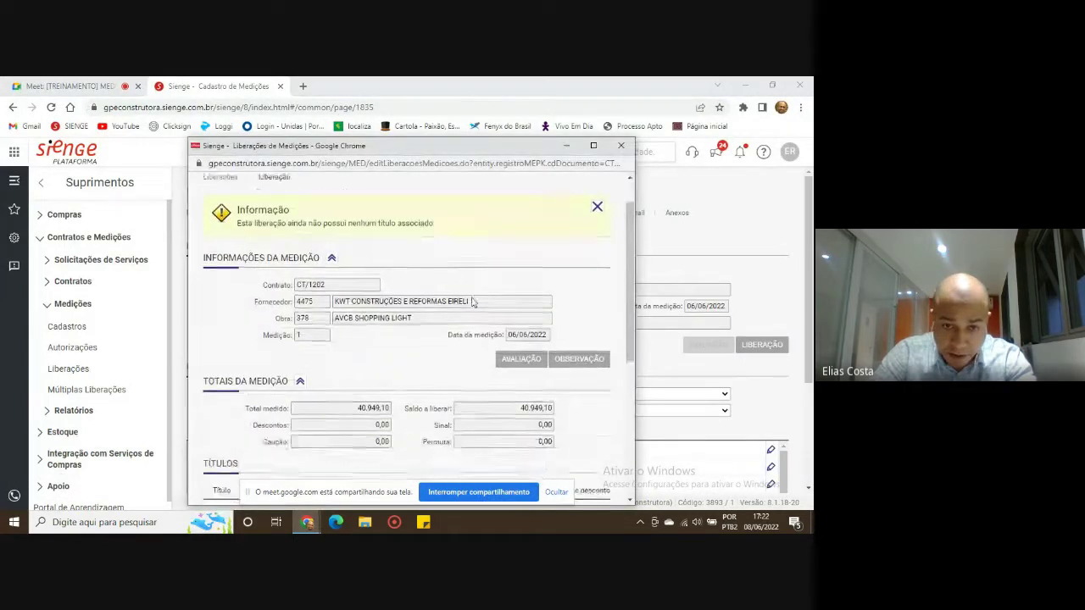
pyautogui.click(621, 145)
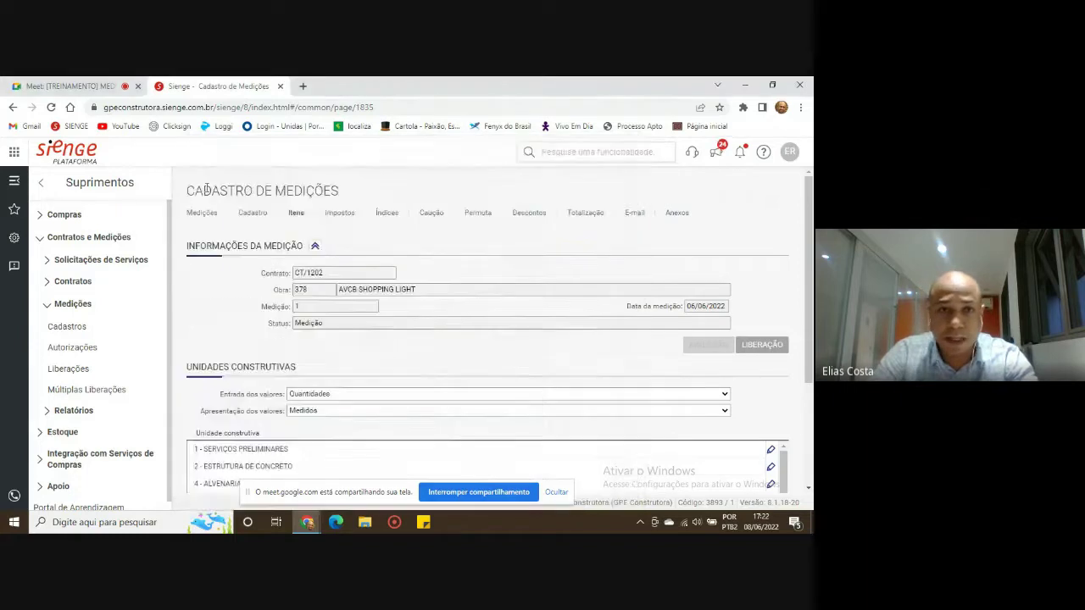
pyautogui.click(212, 214)
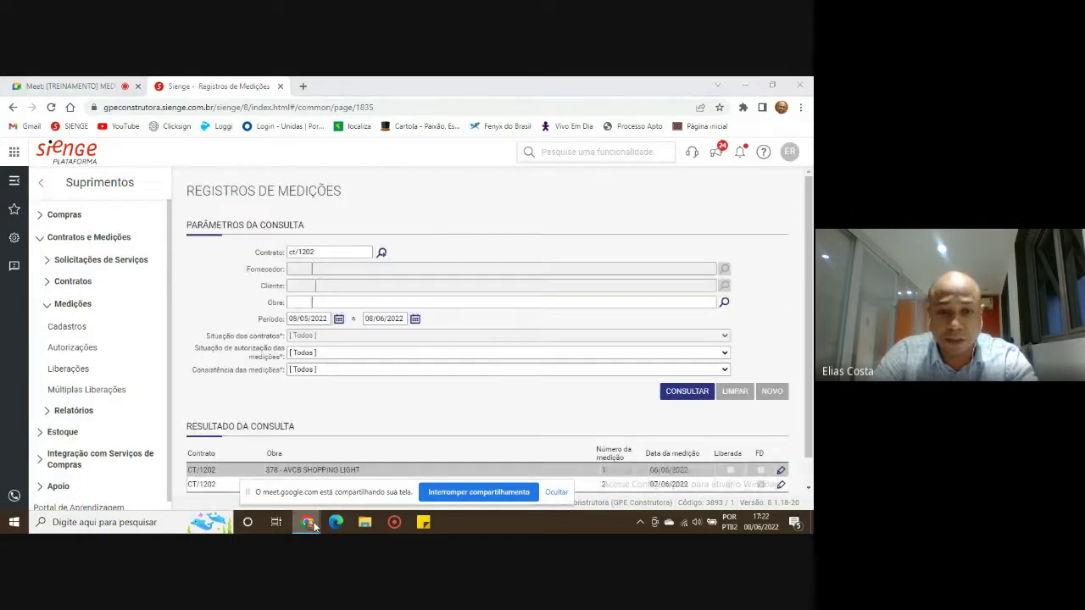
# Examine the linked order and the supplier of Medição 2 in the contract analysis report.
pyautogui.moveTo(307, 522)
pyautogui.click(381, 476)
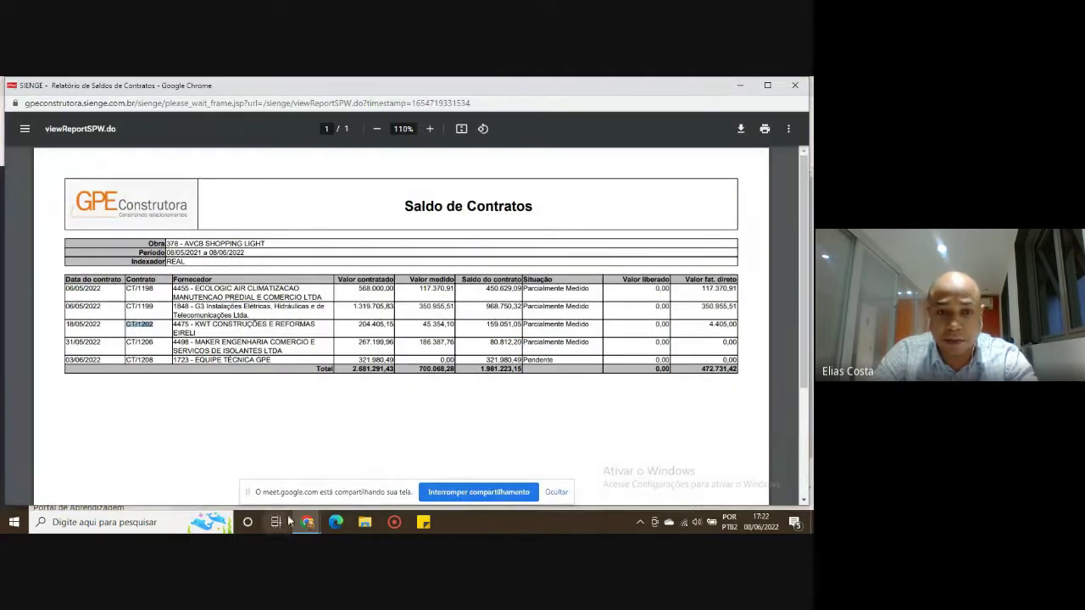
pyautogui.click(484, 483)
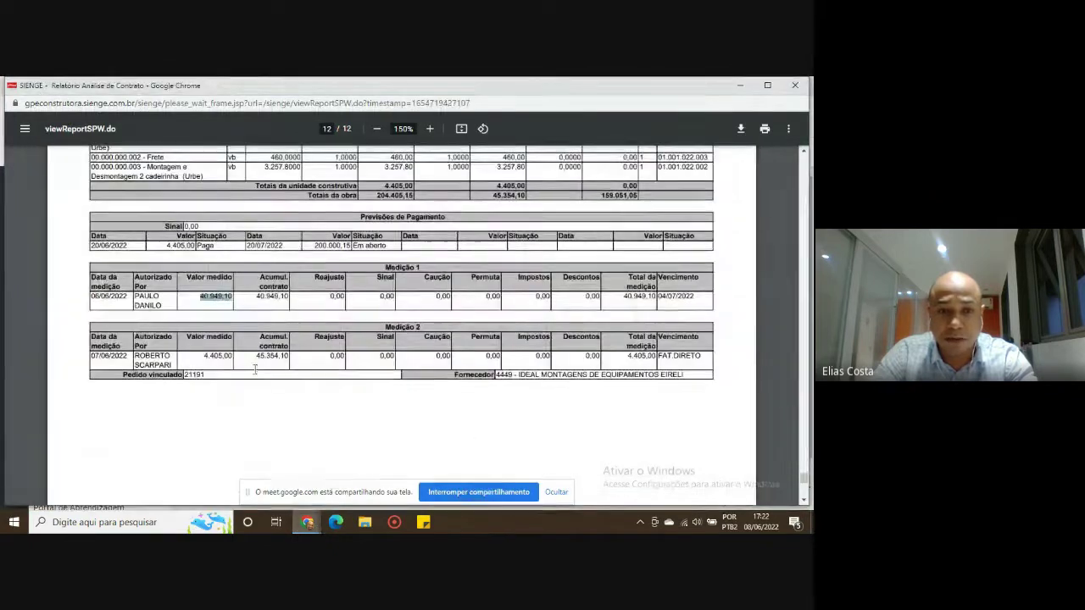
pyautogui.moveTo(499, 374); pyautogui.dragTo(678, 374)
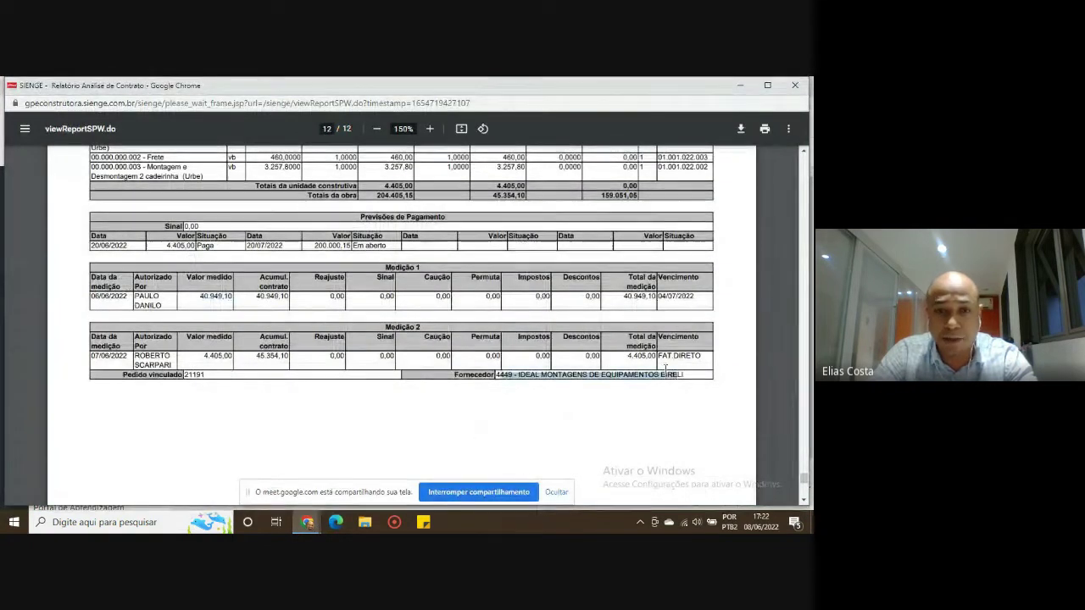
pyautogui.doubleClick(192, 375)
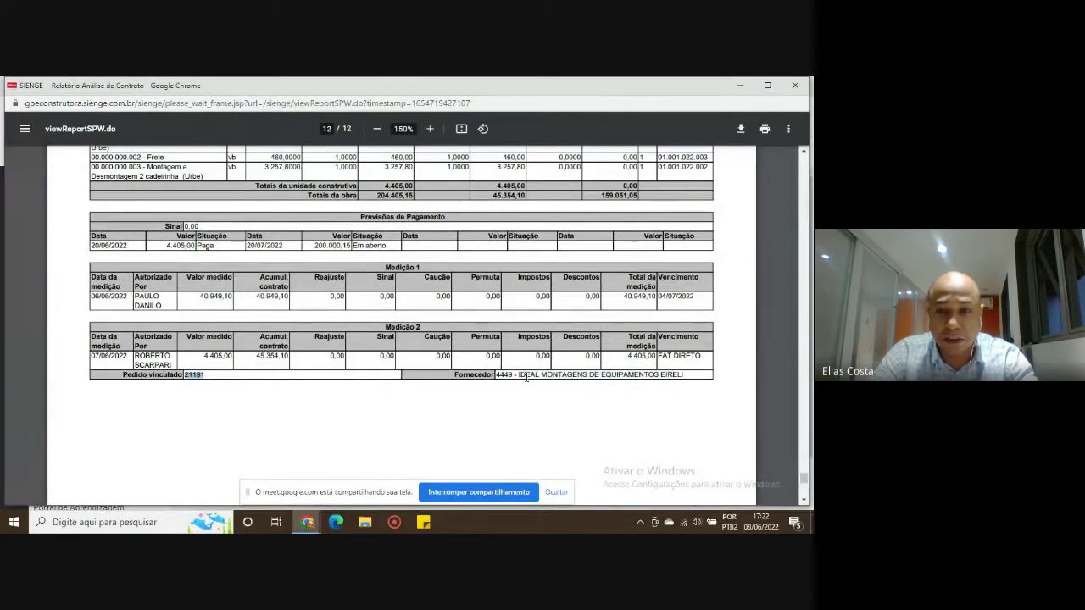
pyautogui.moveTo(523, 374); pyautogui.dragTo(682, 384)
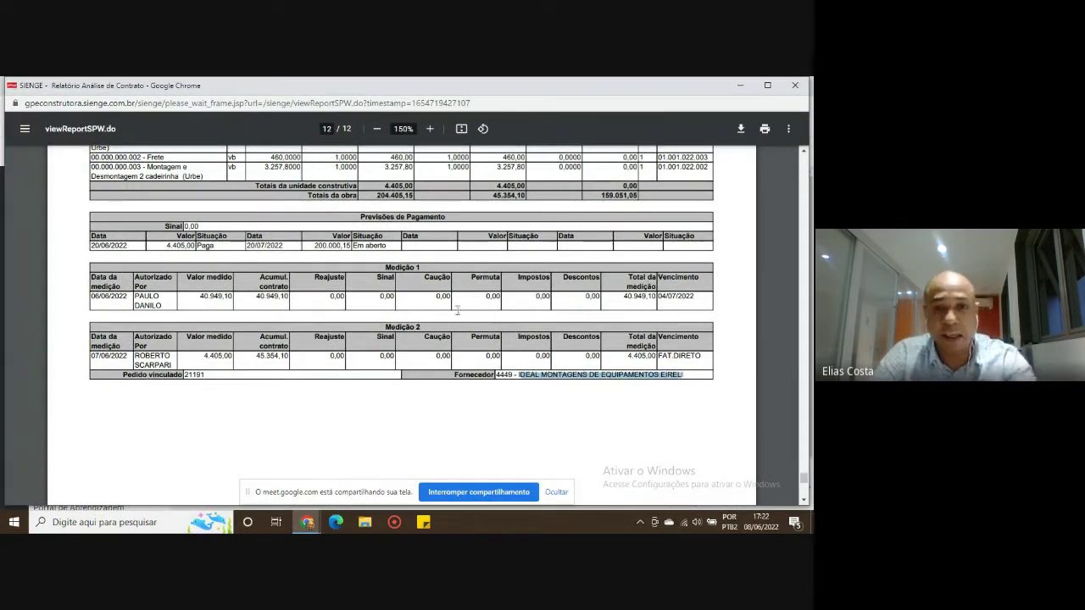
pyautogui.click(399, 325)
pyautogui.doubleClick(399, 325)
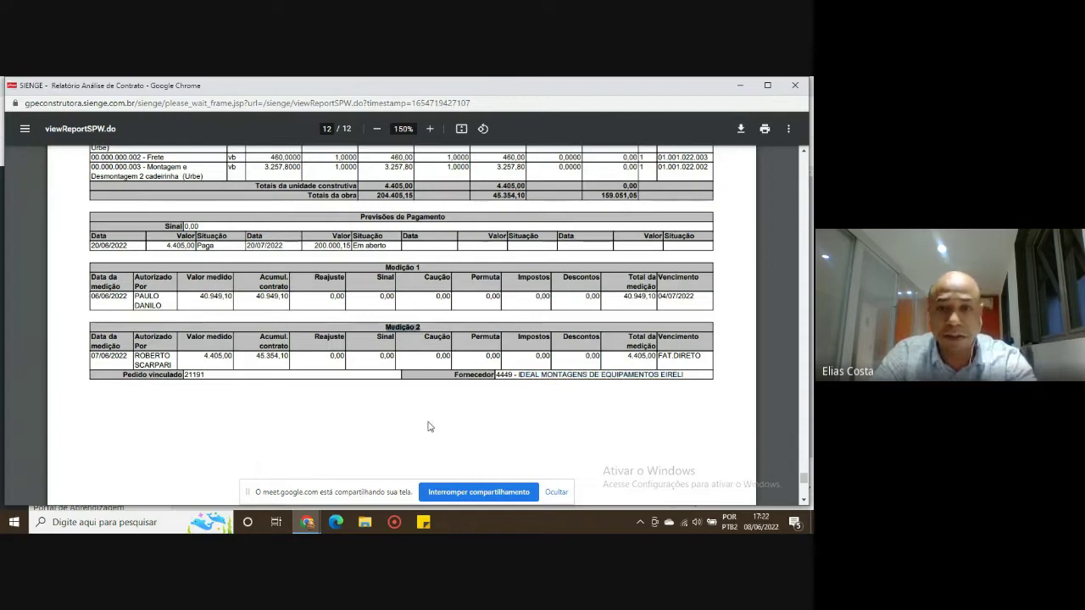
# Set the report windows aside and start a new measurement record for contract CT/1202.
pyautogui.click(742, 86)
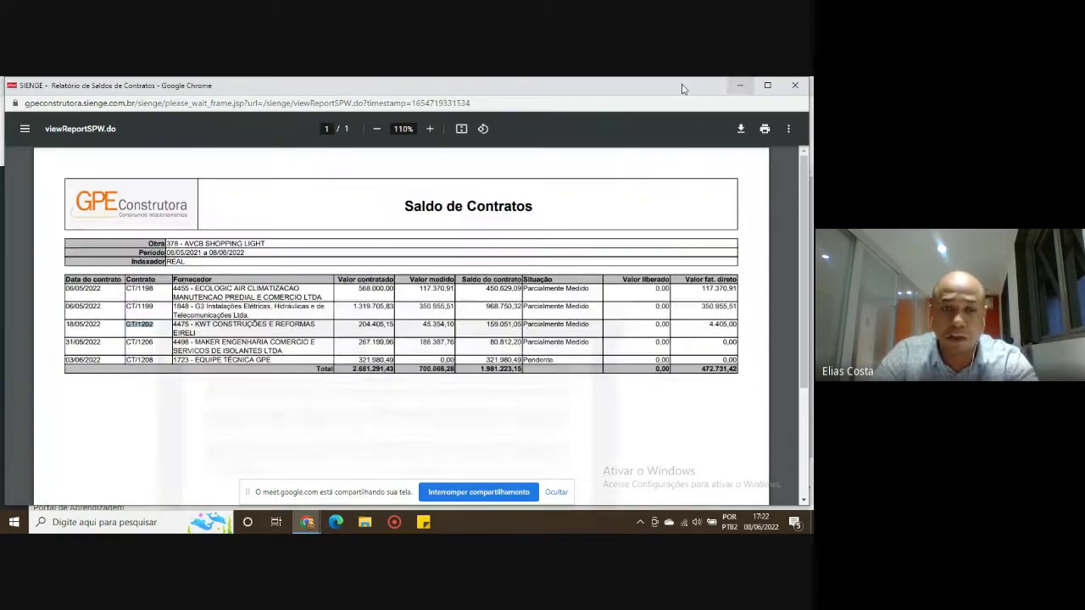
pyautogui.click(744, 85)
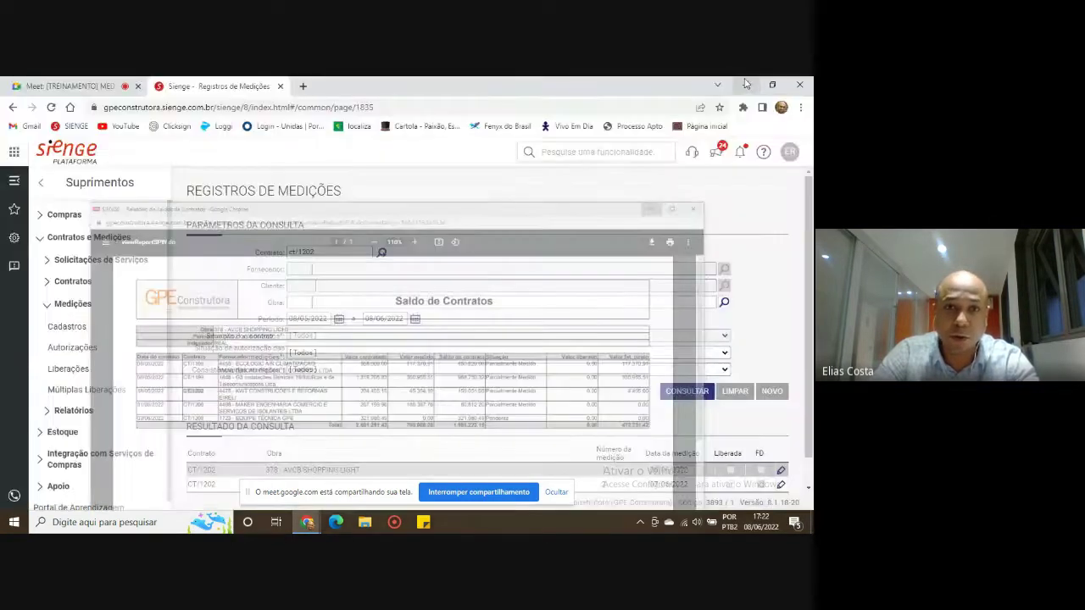
pyautogui.scroll(-1, 521, 297)
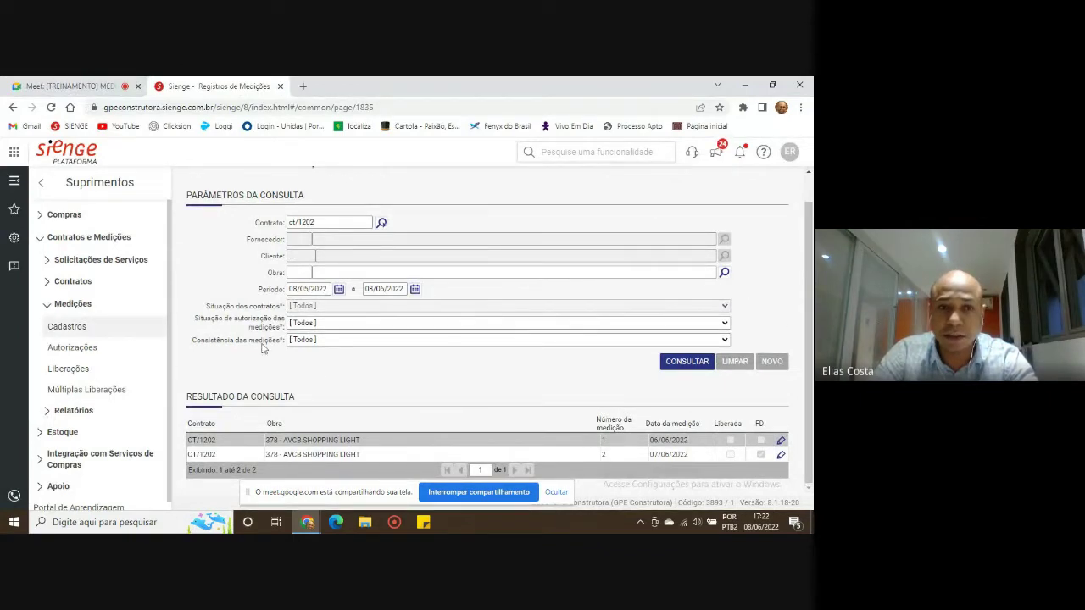
pyautogui.click(68, 328)
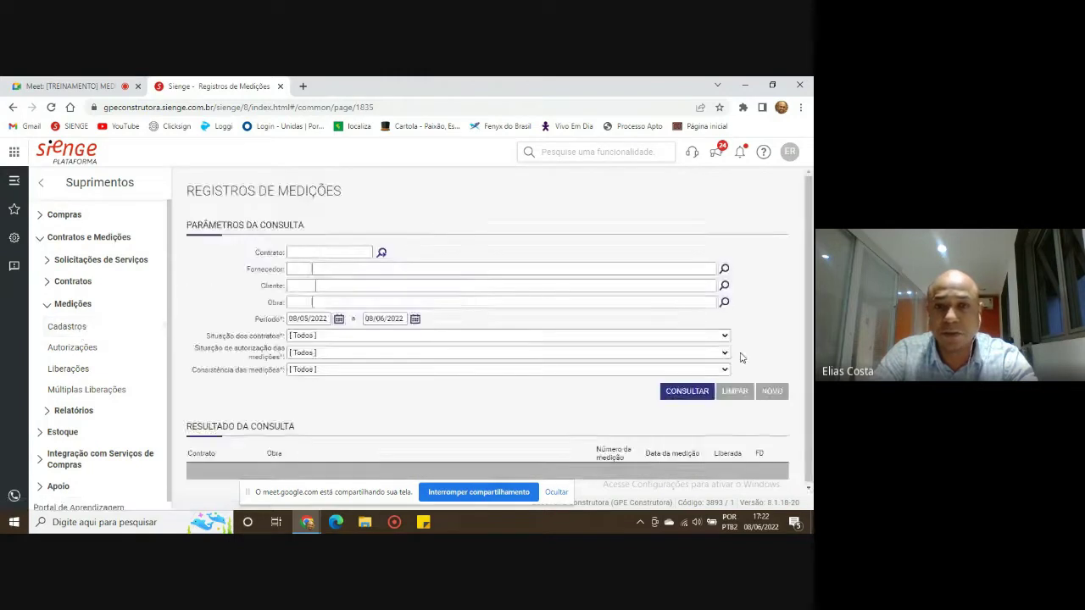
pyautogui.click(770, 392)
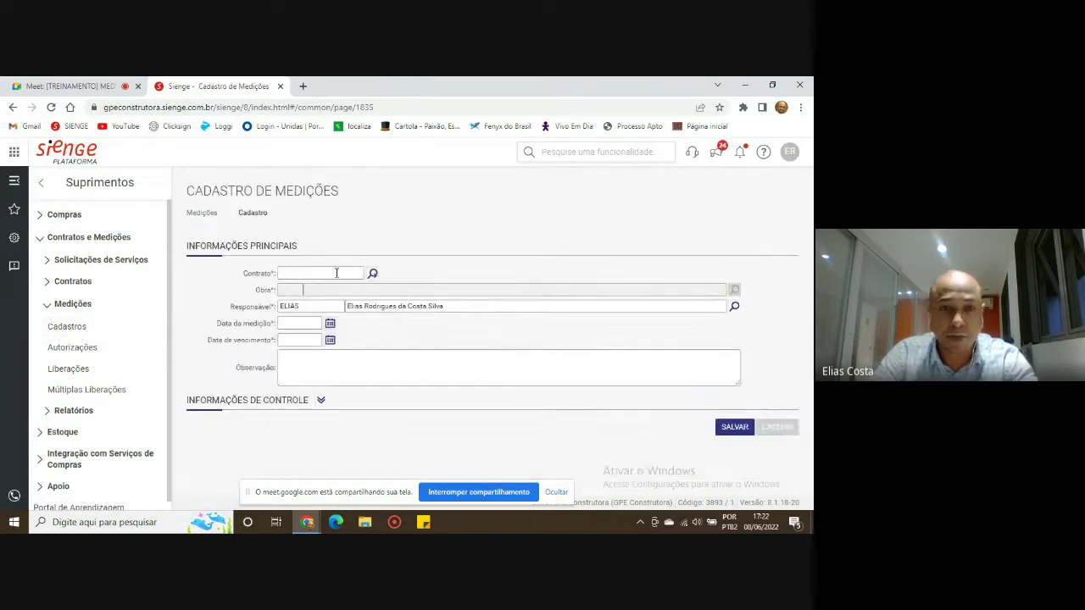
pyautogui.click(336, 272)
pyautogui.write('ct/1202')
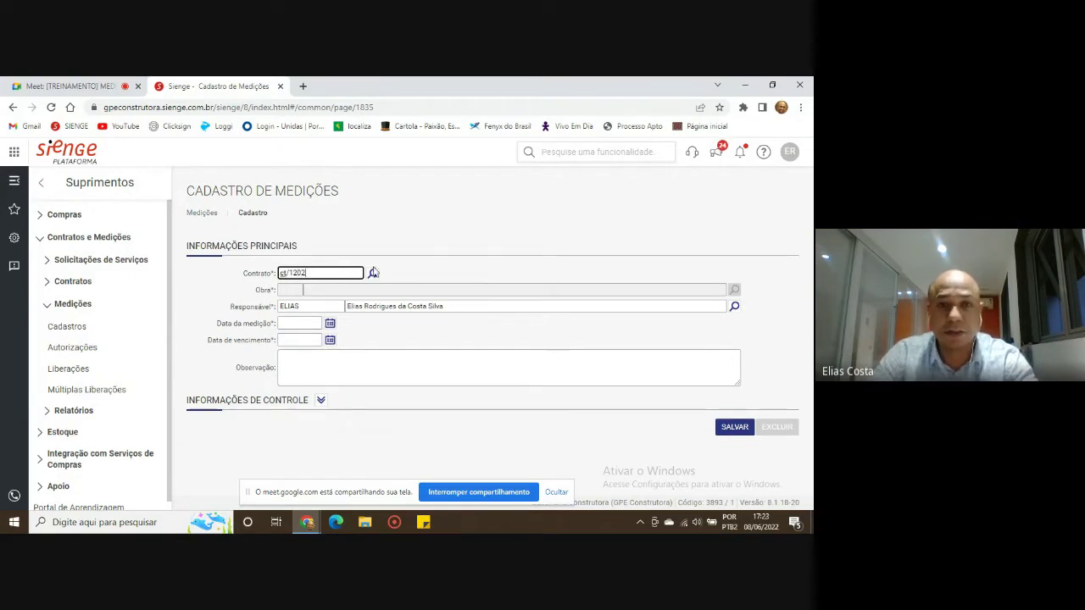
# Open the contract lookup for the new measurement and filter it by supplier KWT CONSTRUÇÕES E REFORMAS EIRELI and work 378.
pyautogui.click(373, 273)
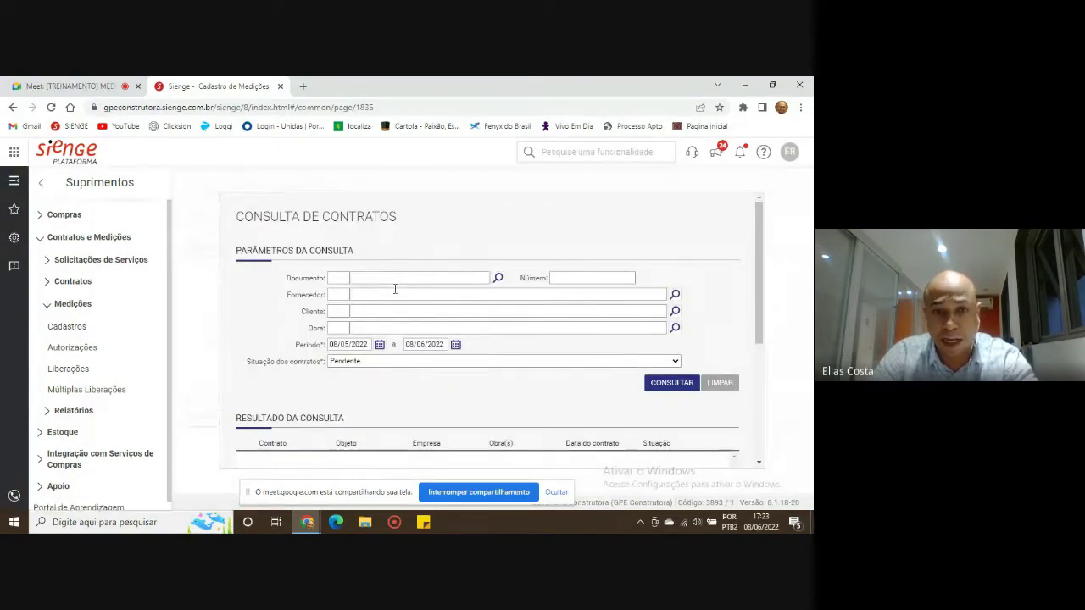
pyautogui.click(381, 293)
pyautogui.write('kwt')
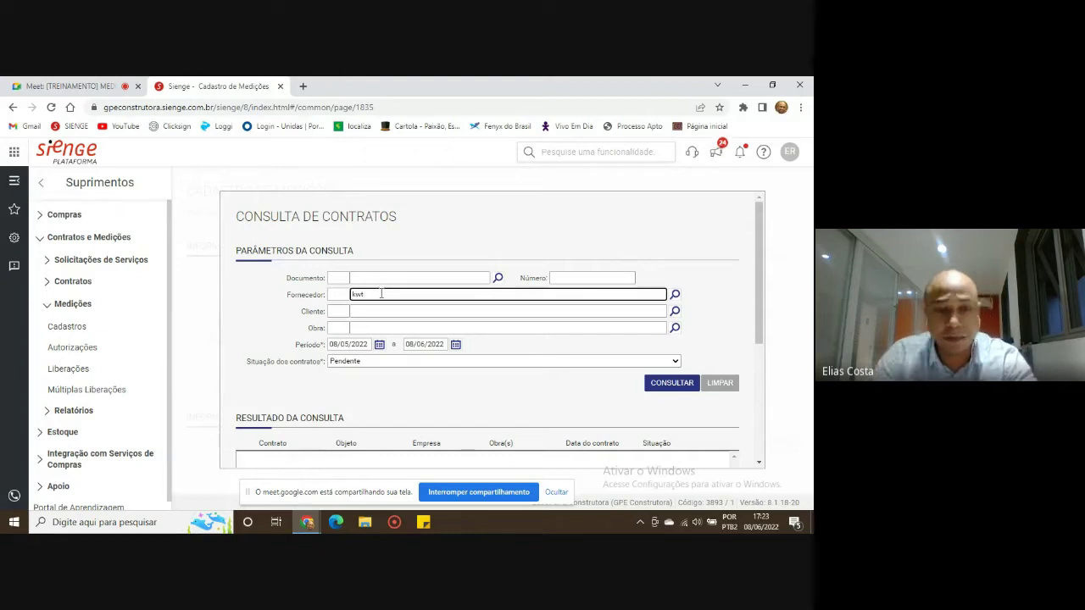
pyautogui.press('Tab')
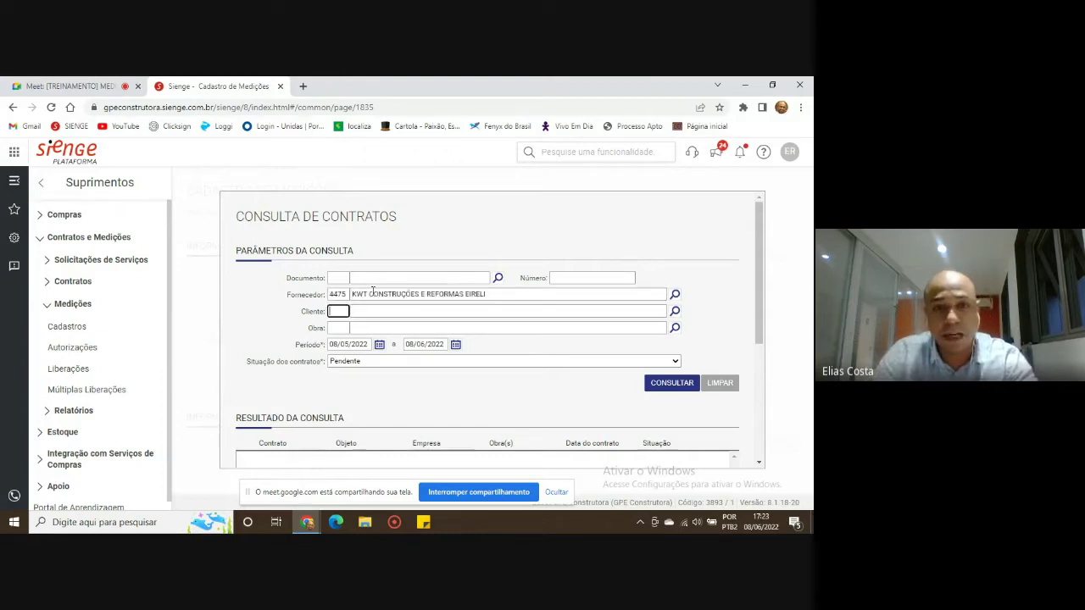
pyautogui.click(340, 328)
pyautogui.write('378')
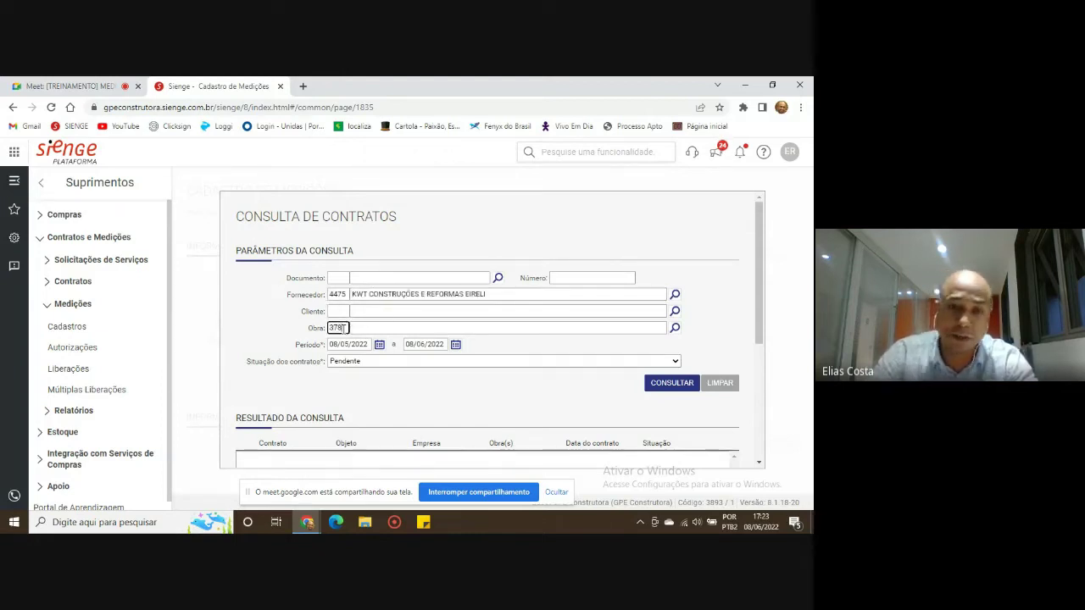
pyautogui.press('Tab')
# Search contracts in any situation ([Todos]) with the period starting 08/05/2021, and select CT/1202 for the measurement.
pyautogui.click(357, 363)
pyautogui.click(414, 370)
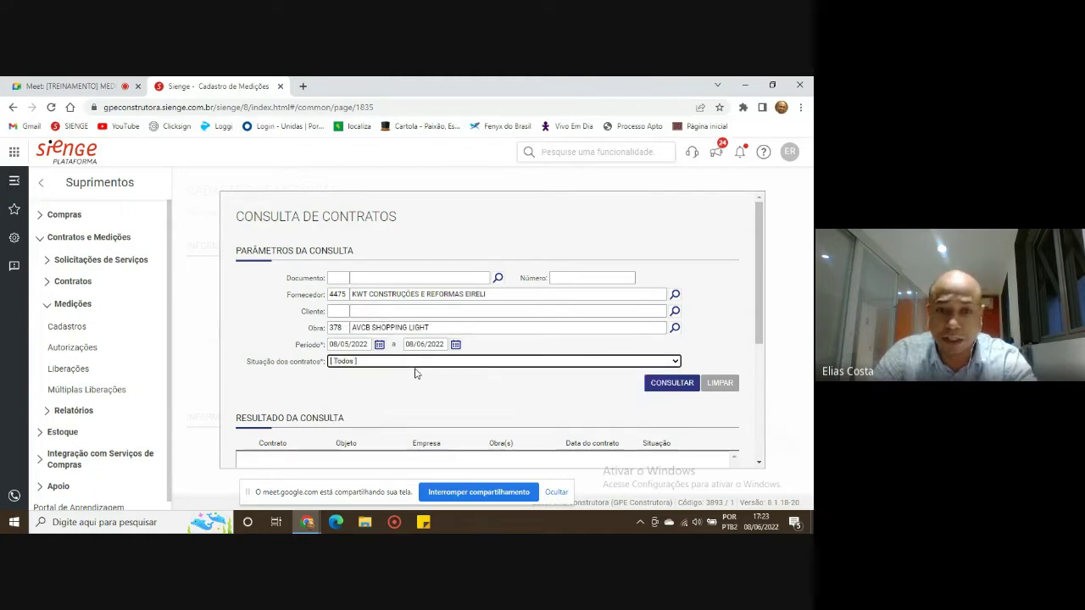
pyautogui.click(356, 344)
pyautogui.click(356, 344)
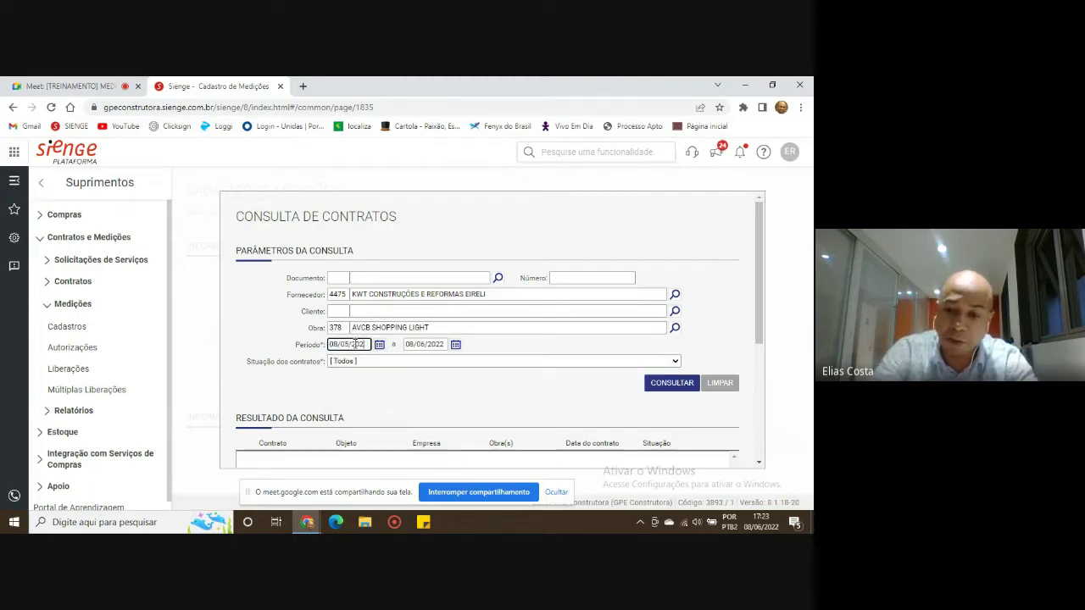
pyautogui.press('BackSpace')
pyautogui.write('1')
pyautogui.click(656, 383)
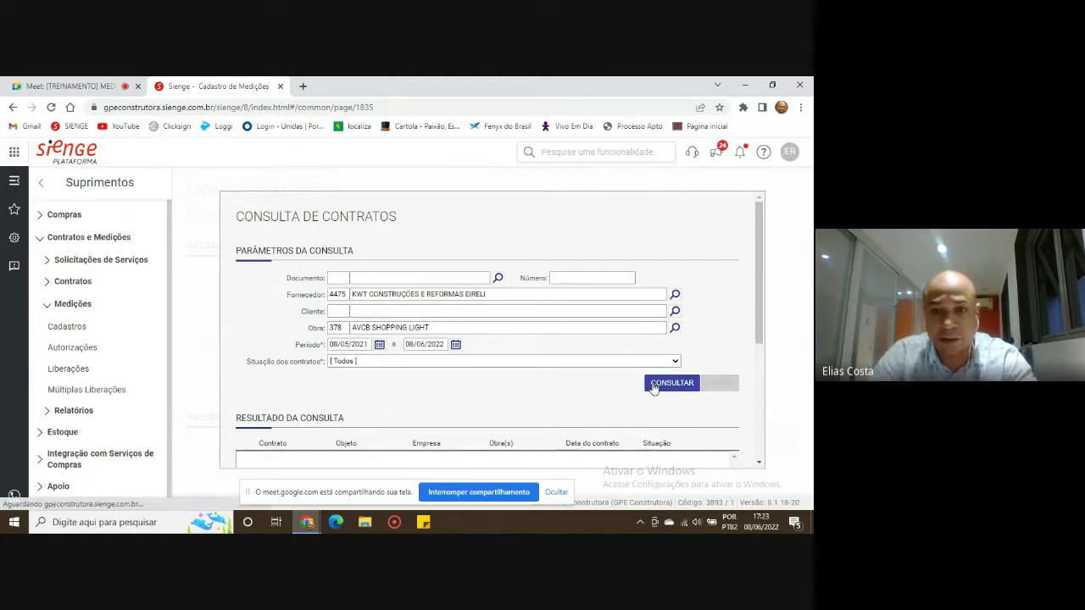
pyautogui.scroll(-2, 542, 219)
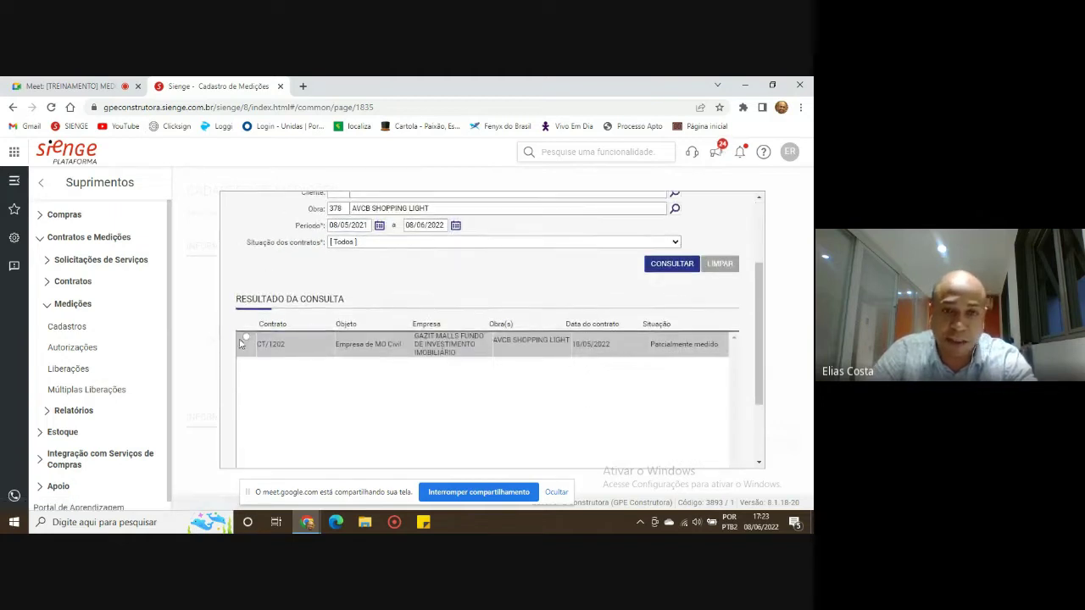
pyautogui.click(246, 340)
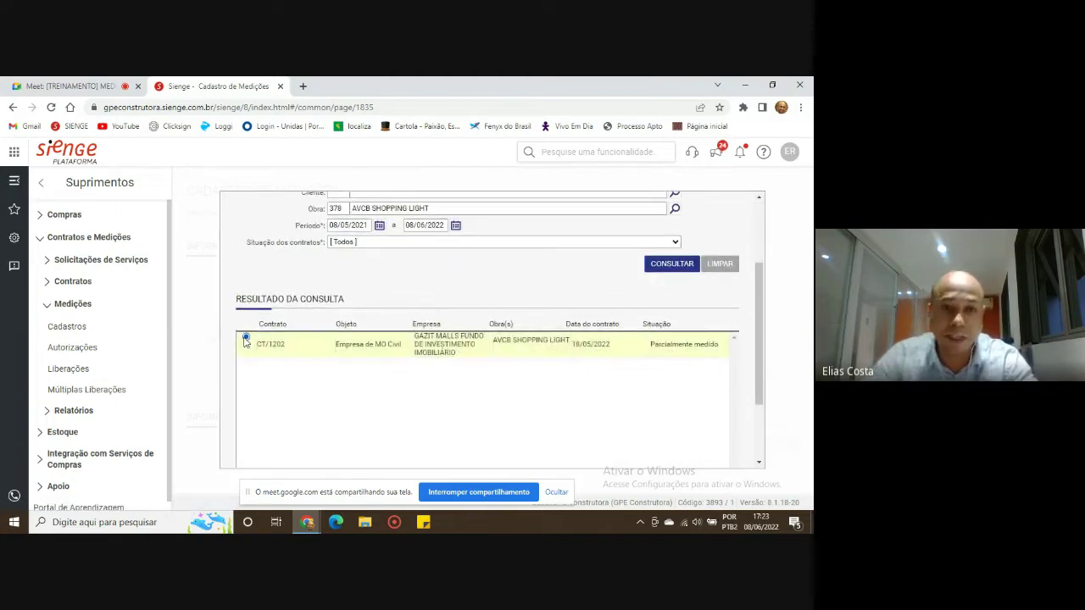
# Confirm the choice of contract CT/1202 in the lookup so it fills the new measurement's contract field.
pyautogui.doubleClick(269, 344)
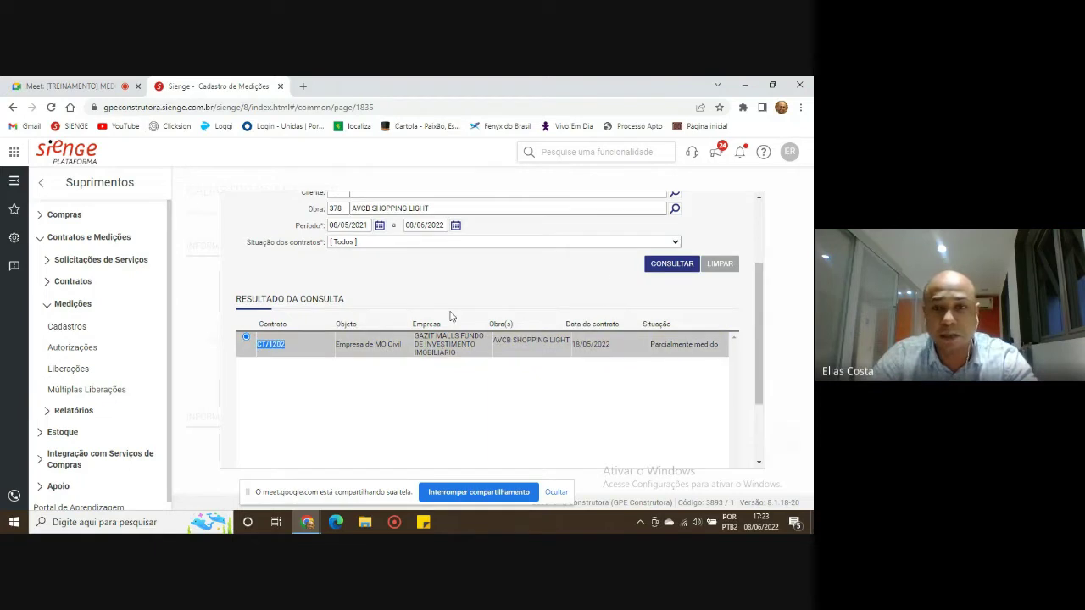
pyautogui.scroll(-2, 667, 377)
pyautogui.click(668, 439)
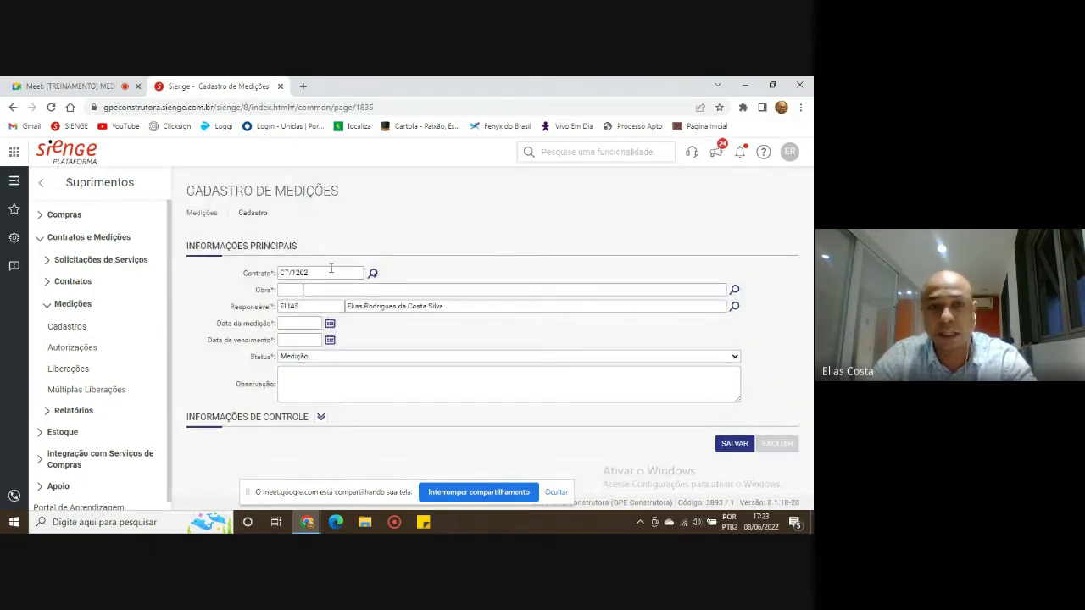
pyautogui.click(299, 289)
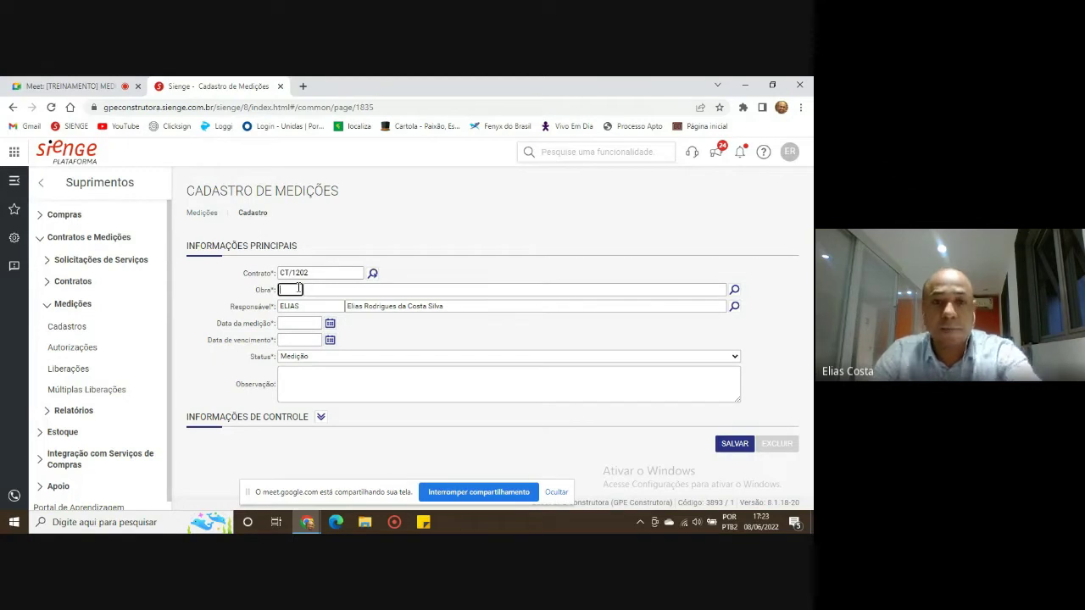
pyautogui.tripleClick(293, 272)
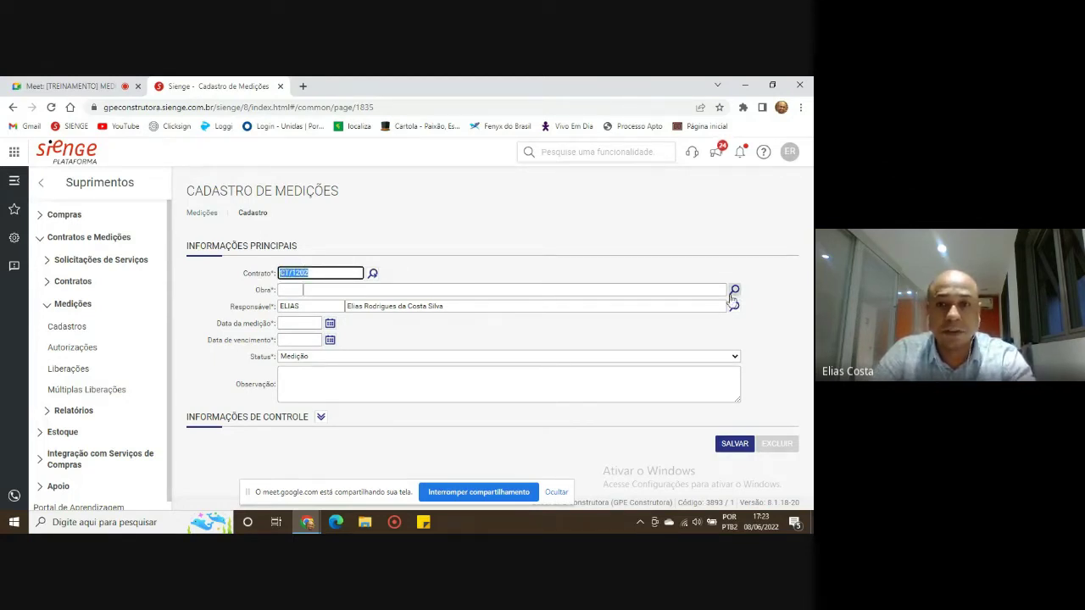
pyautogui.click(315, 288)
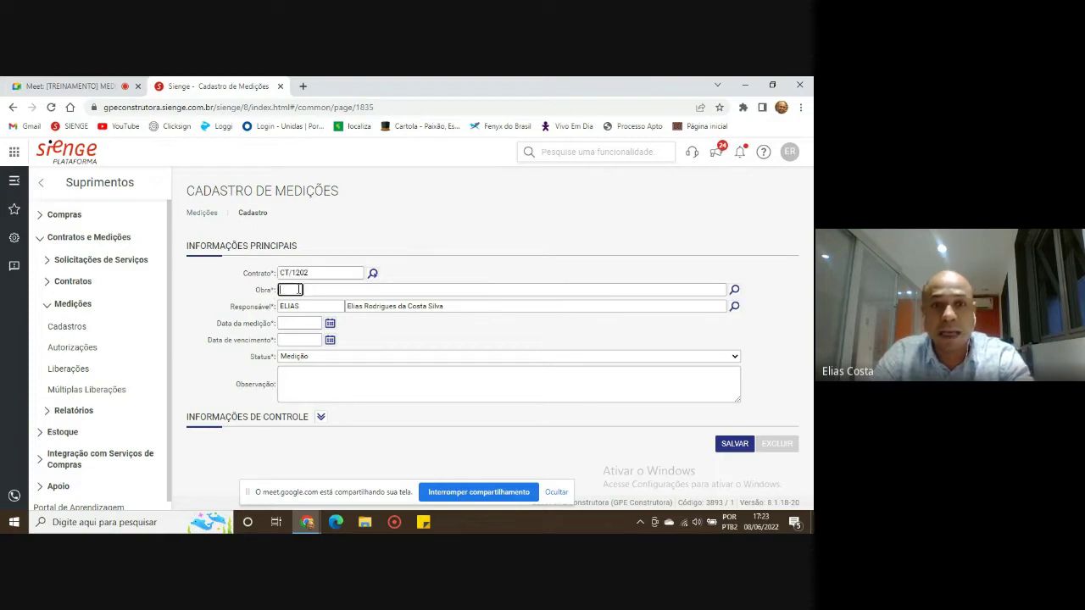
pyautogui.write('378')
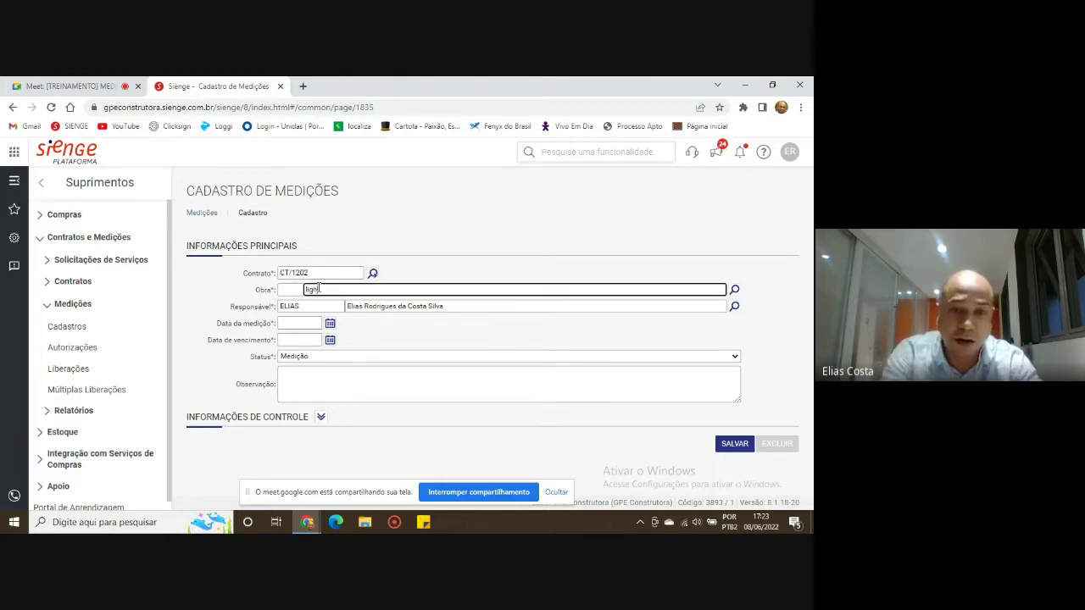
pyautogui.press('Tab')
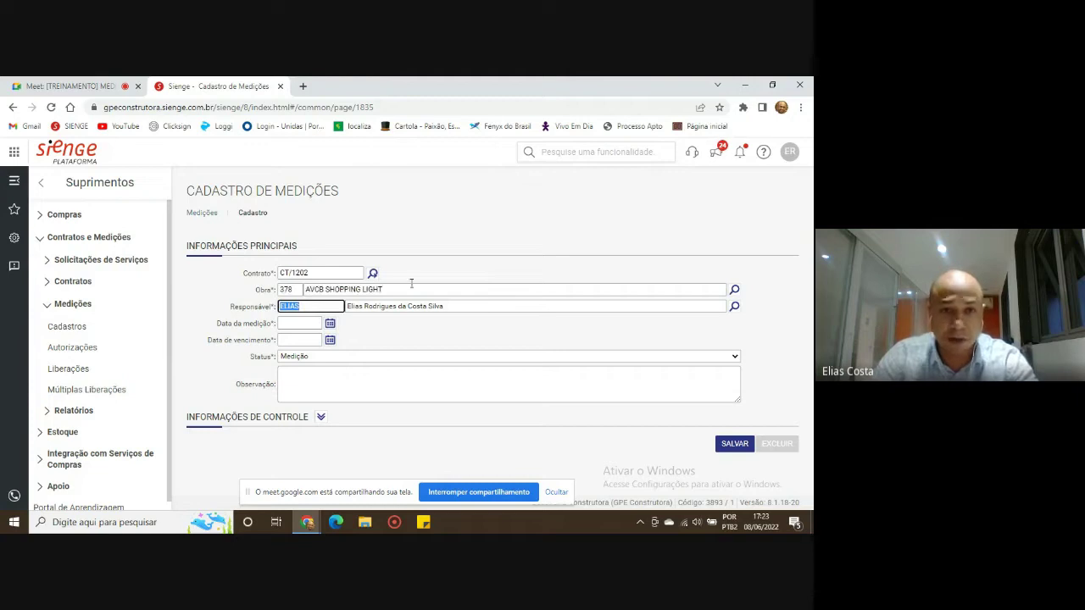
pyautogui.click(394, 289)
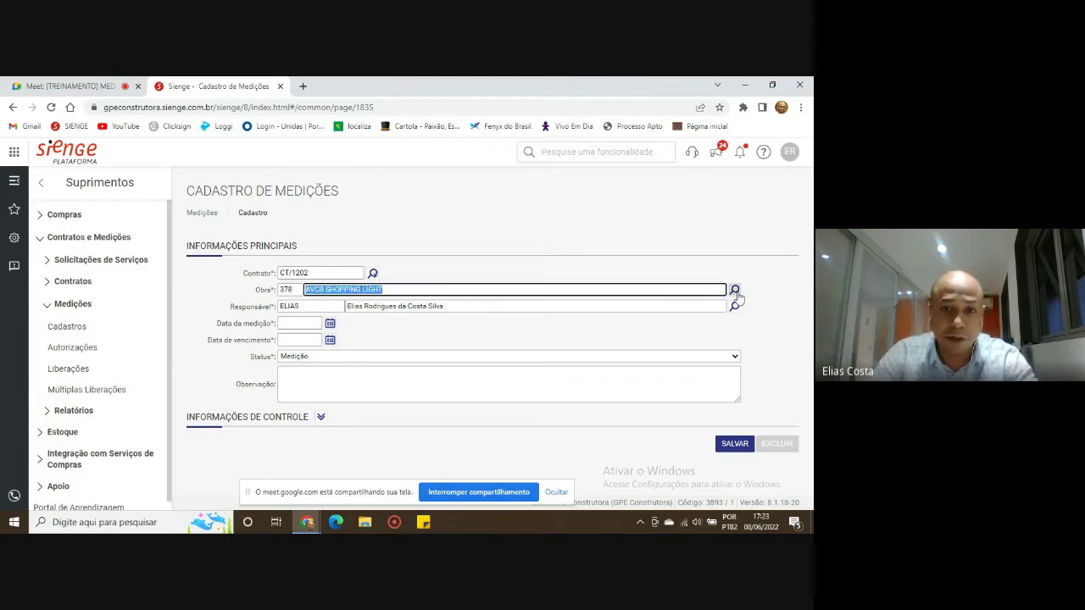
pyautogui.press('BackSpace')
pyautogui.press('Tab')
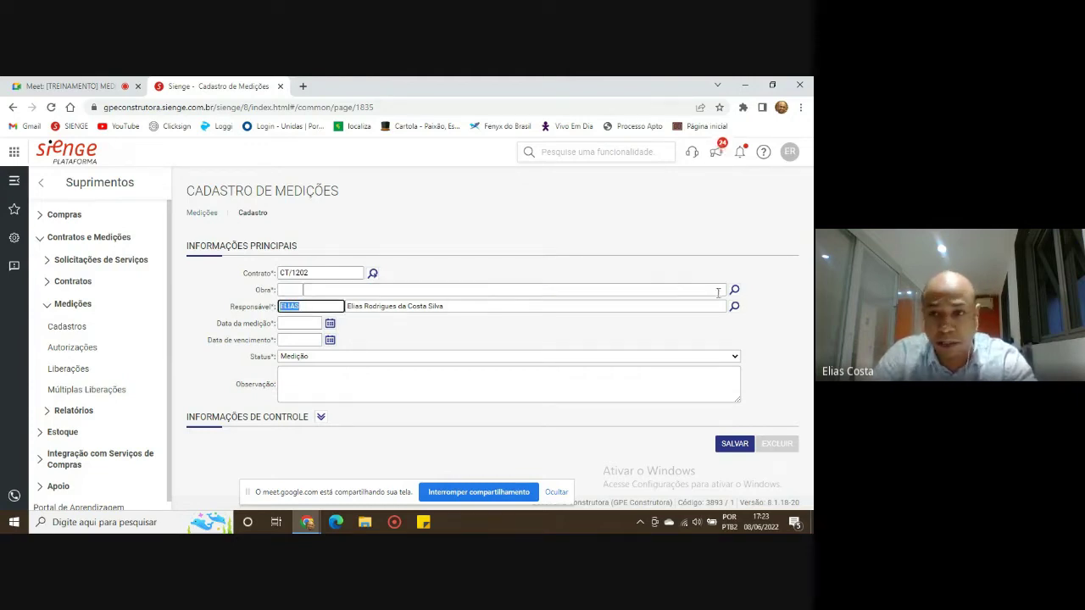
pyautogui.click(734, 291)
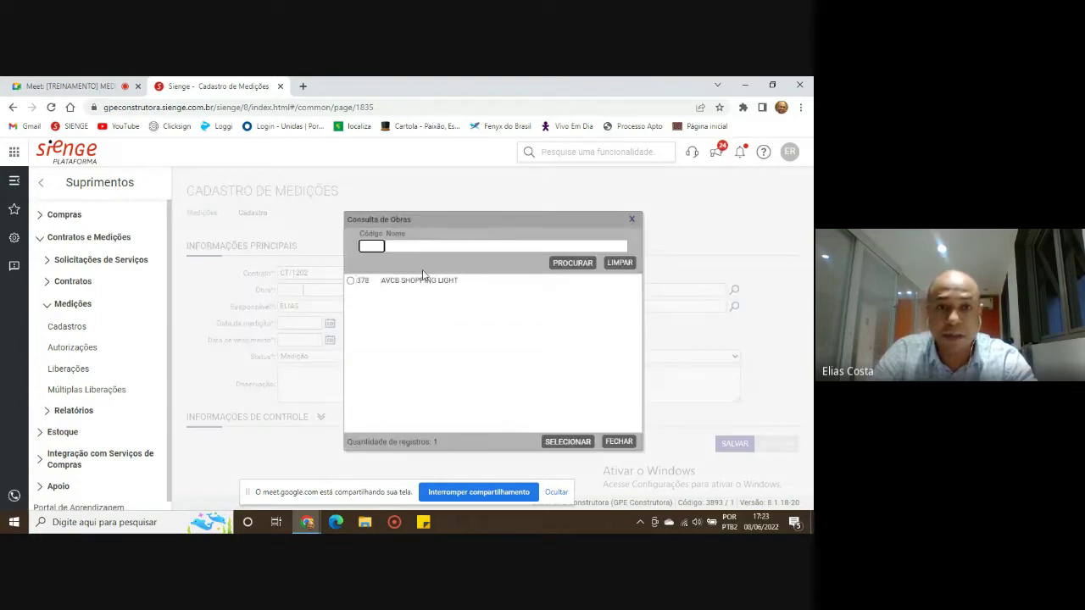
pyautogui.click(619, 441)
pyautogui.moveTo(309, 273); pyautogui.dragTo(282, 270)
pyautogui.click(612, 260)
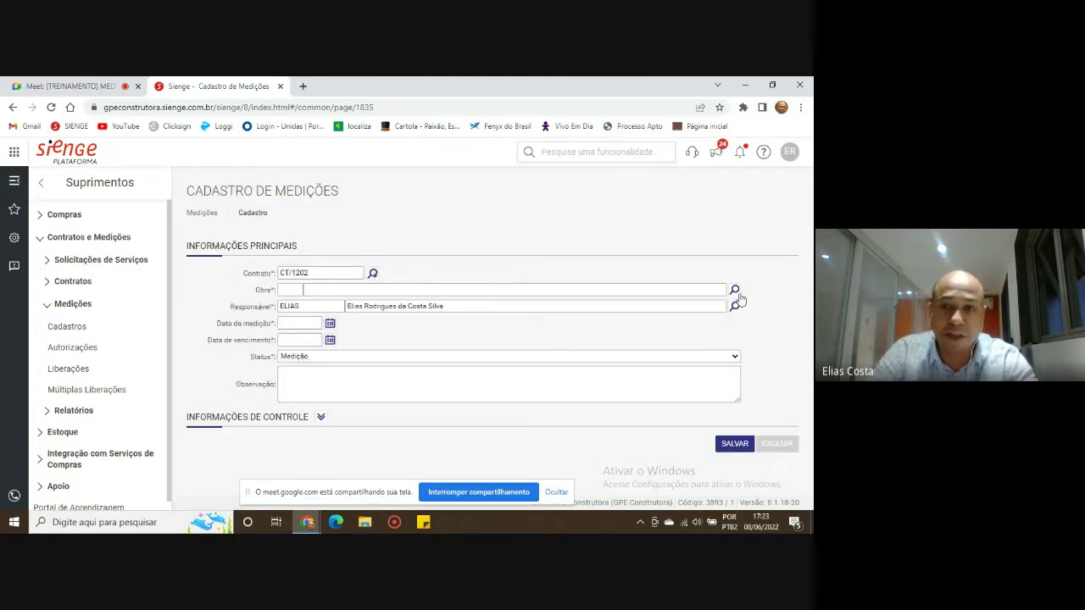
# Choose work 378 AVCB SHOPPING LIGHT from the works lookup and set the measurement date to 08/06/2022.
pyautogui.click(734, 291)
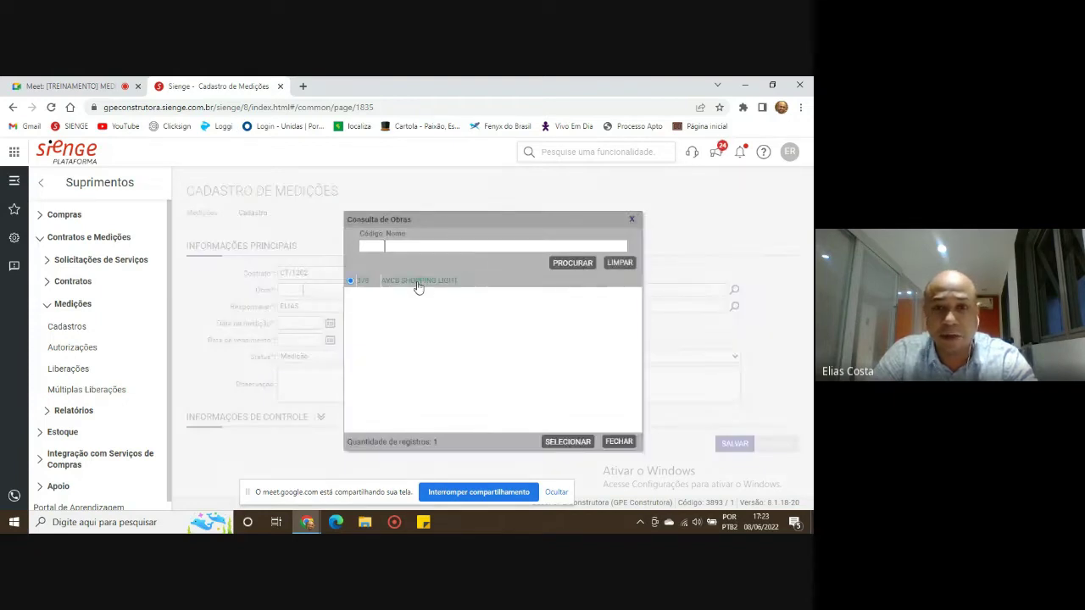
pyautogui.click(568, 442)
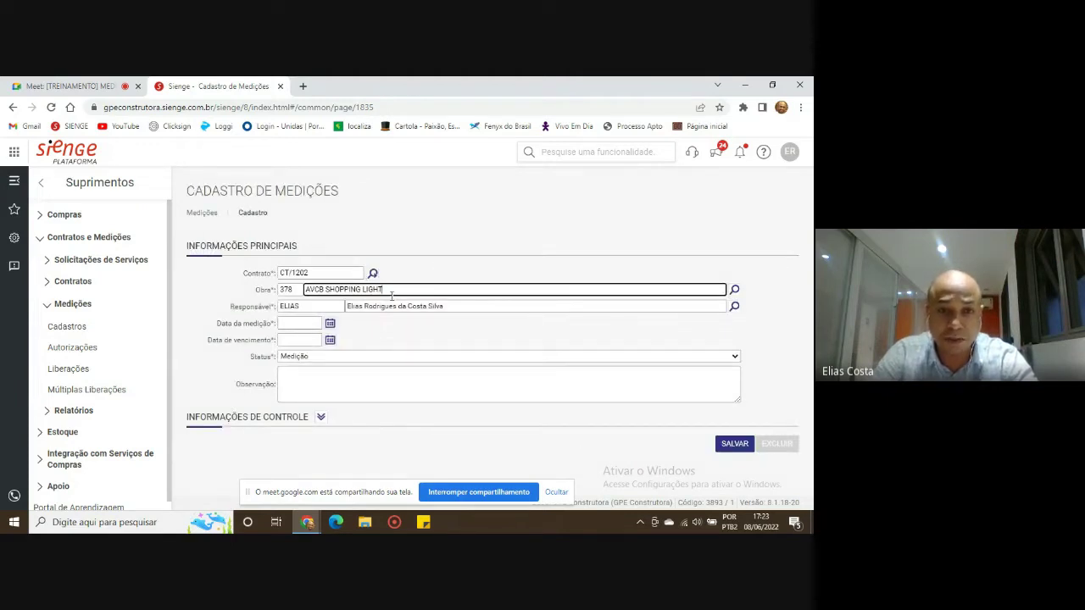
pyautogui.doubleClick(289, 306)
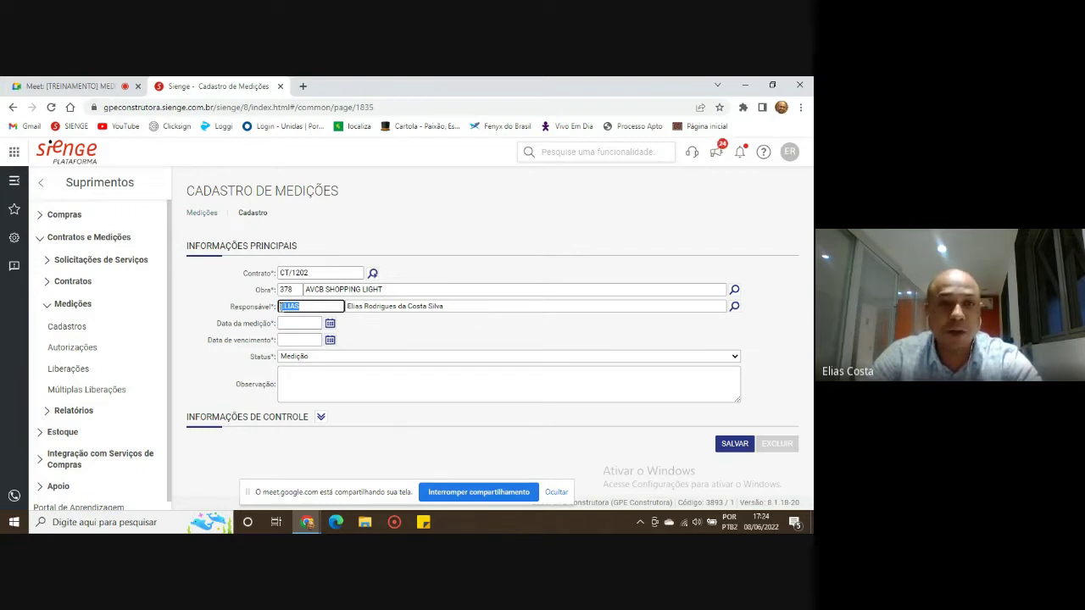
pyautogui.click(331, 325)
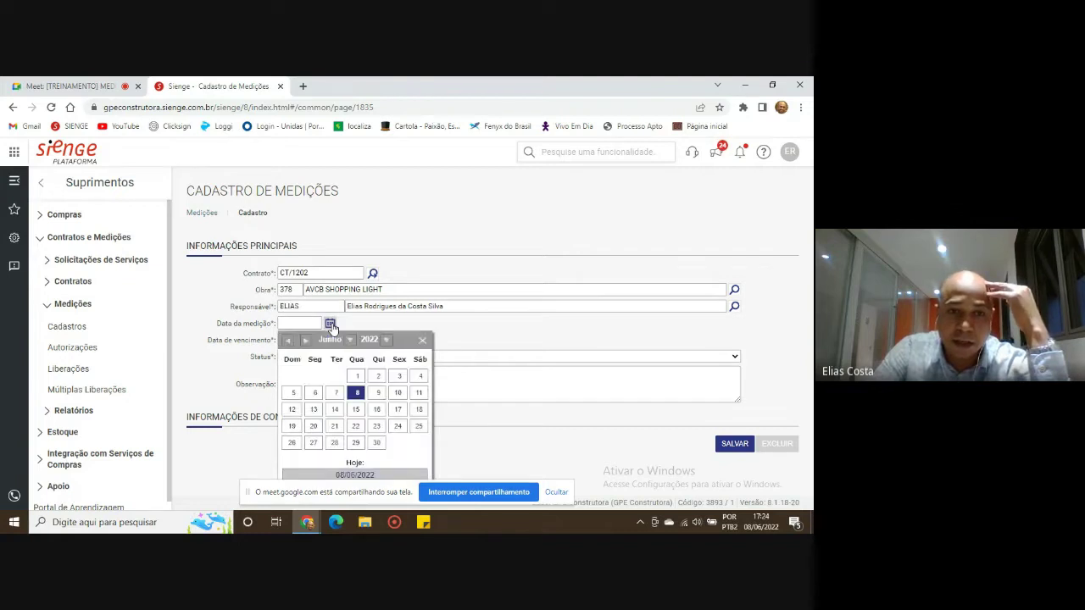
pyautogui.click(357, 393)
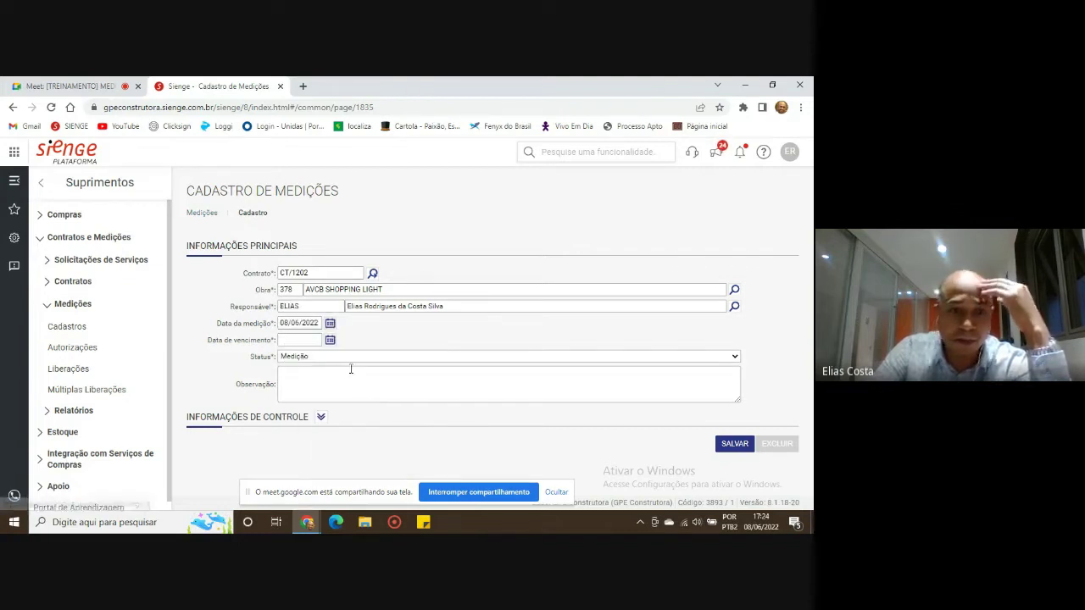
# Set the measurement's due date to 06/07/2022 using the calendar.
pyautogui.click(279, 340)
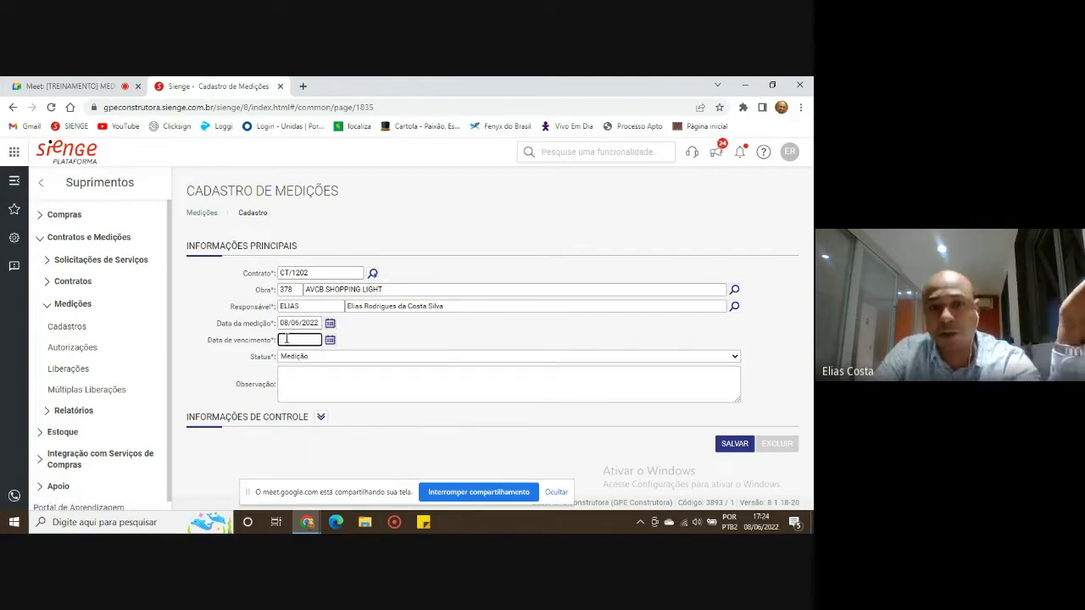
pyautogui.click(329, 340)
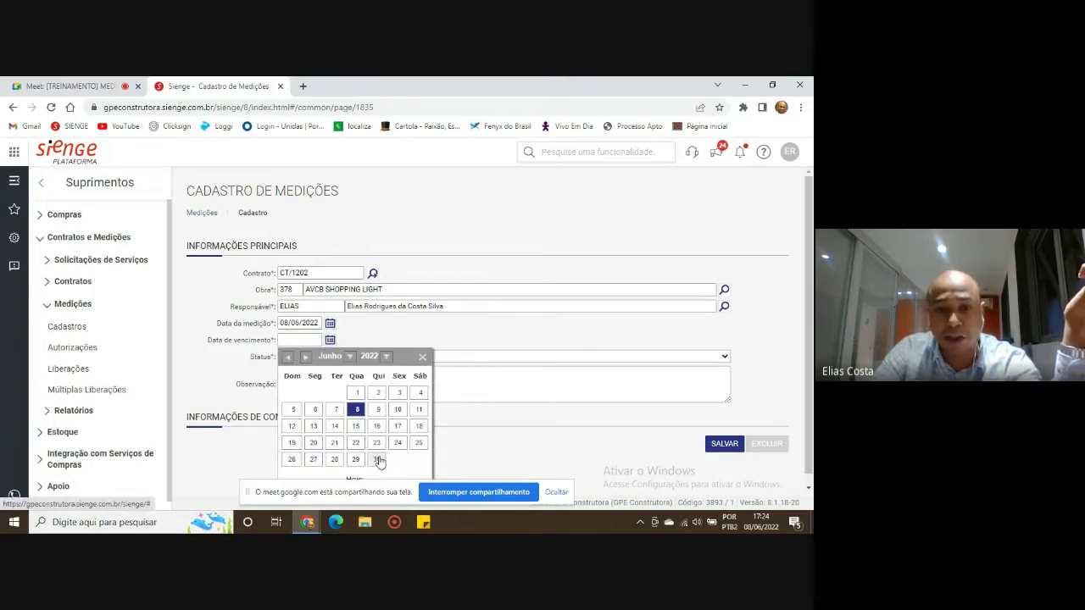
pyautogui.click(306, 357)
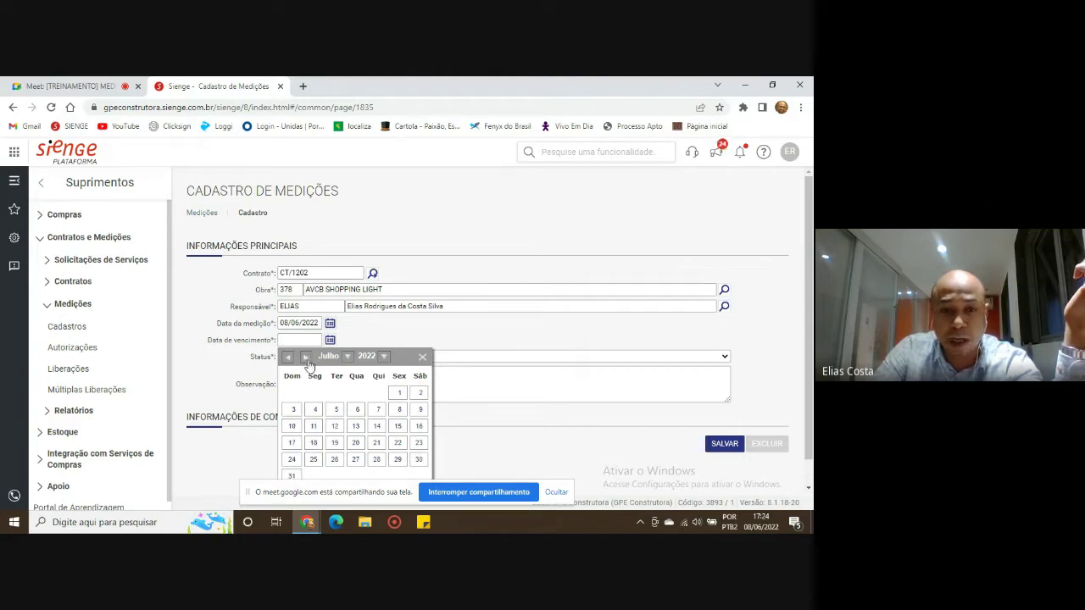
pyautogui.click(356, 412)
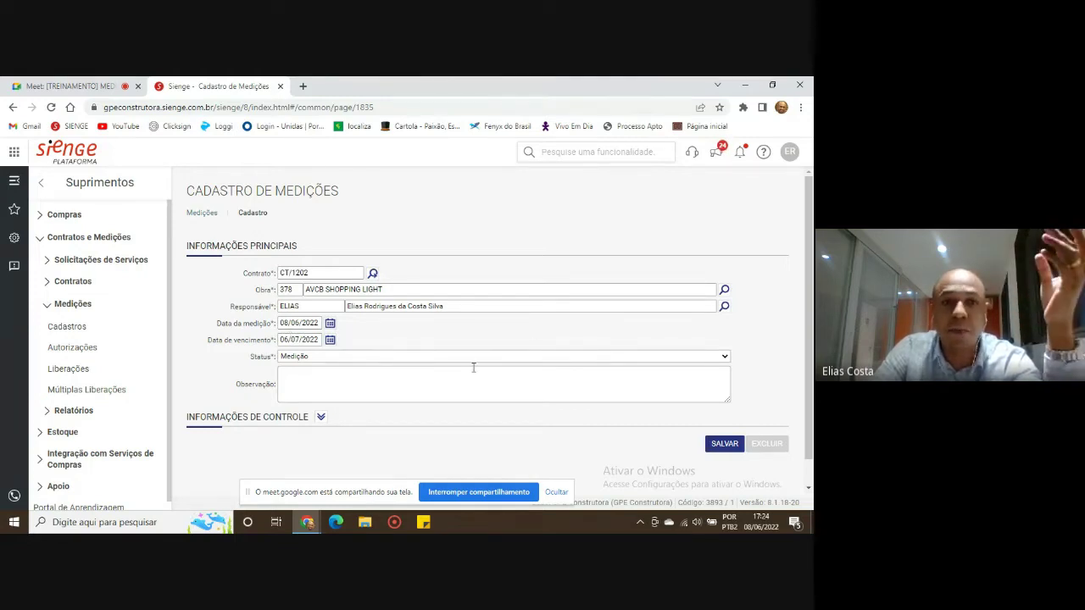
# Replace the measurement's due date with 08/07/2022.
pyautogui.moveTo(281, 340); pyautogui.dragTo(315, 340)
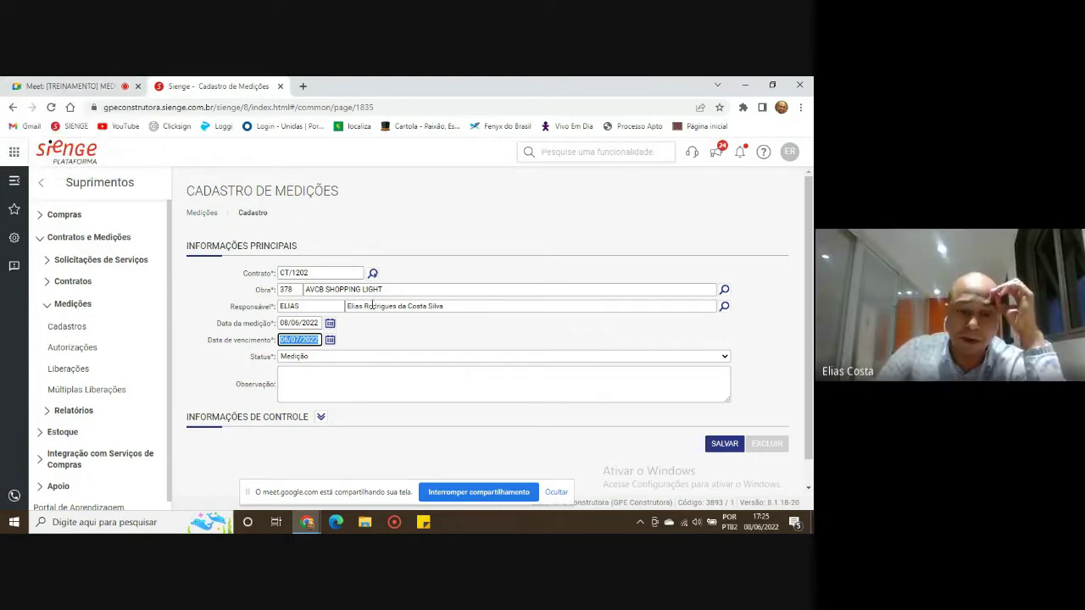
pyautogui.write('08')
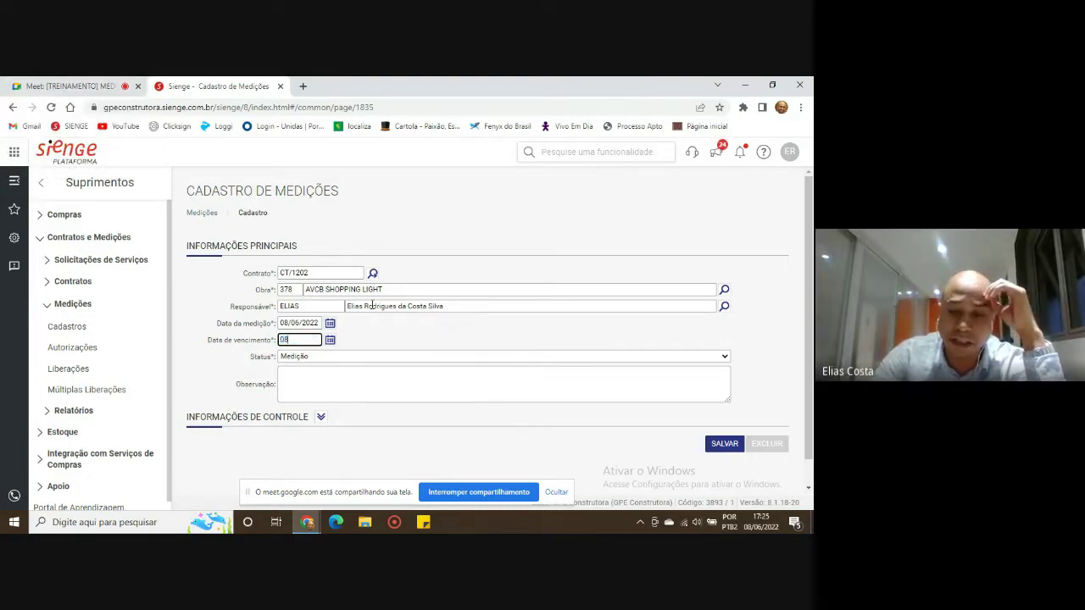
pyautogui.write('/07/2022')
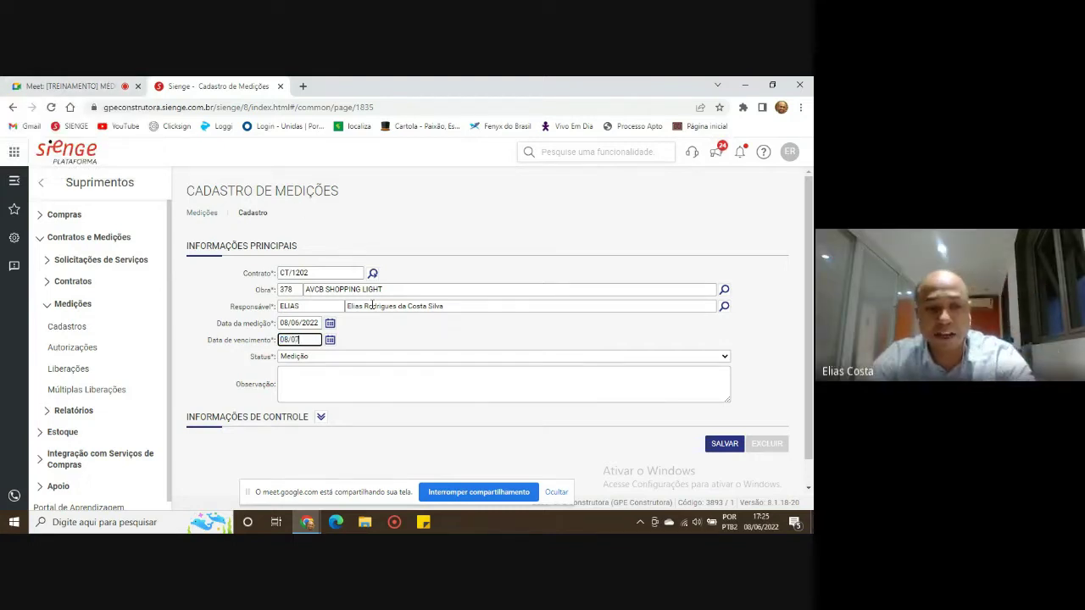
pyautogui.press('Tab')
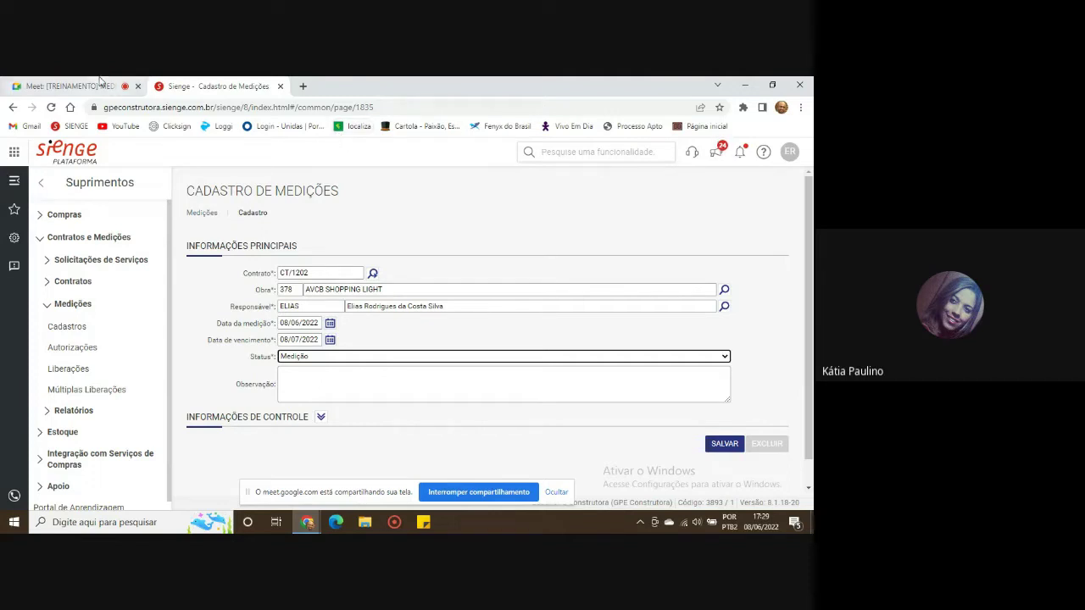
pyautogui.click(68, 85)
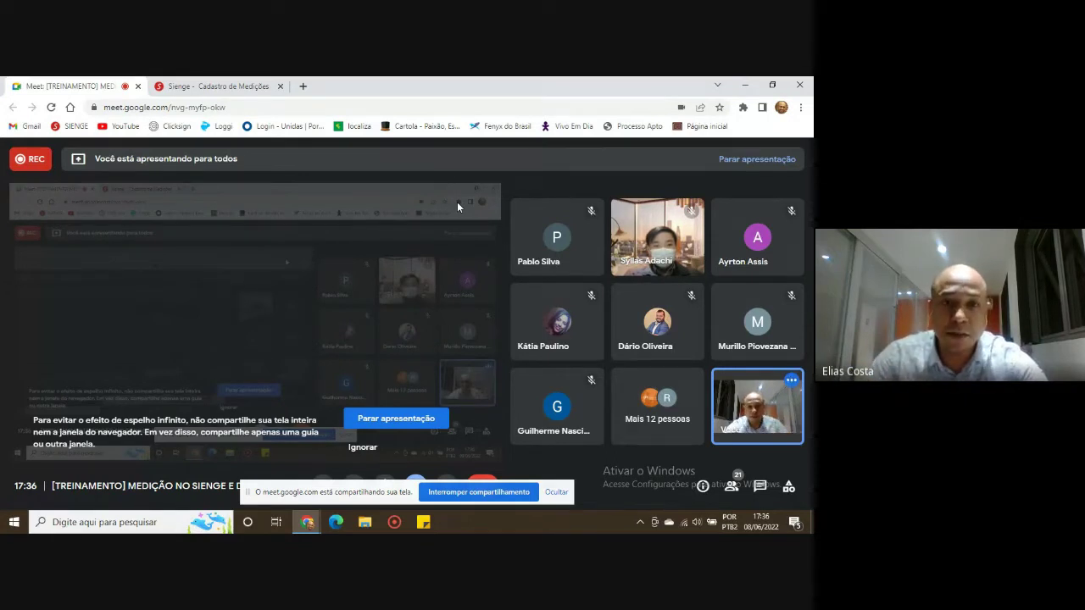
pyautogui.click(225, 82)
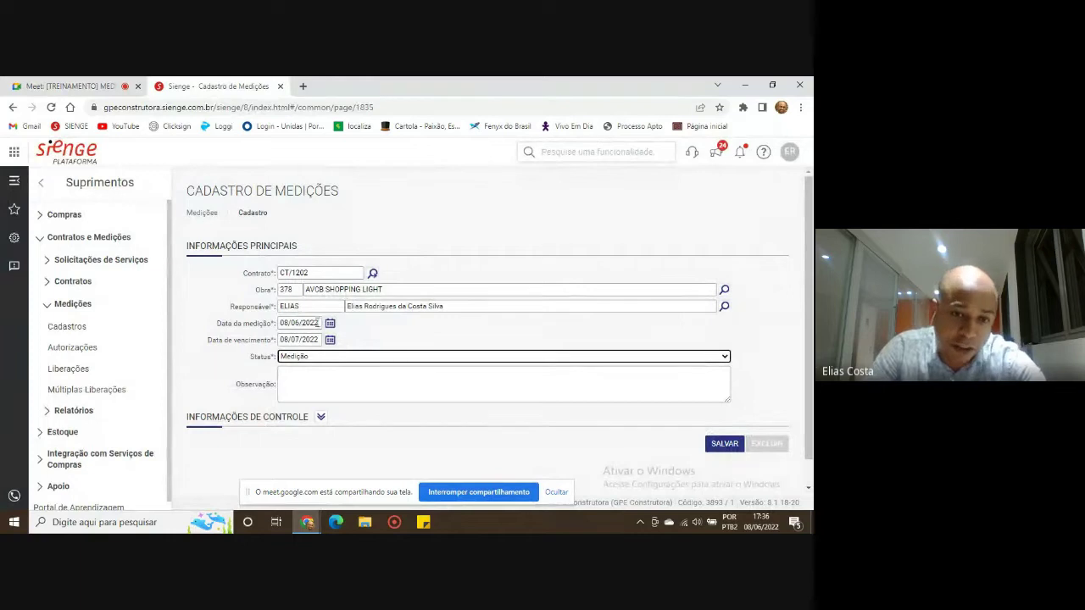
# Enter the observation "30 dias após emissão da nota fiscal" for the new measurement.
pyautogui.click(317, 374)
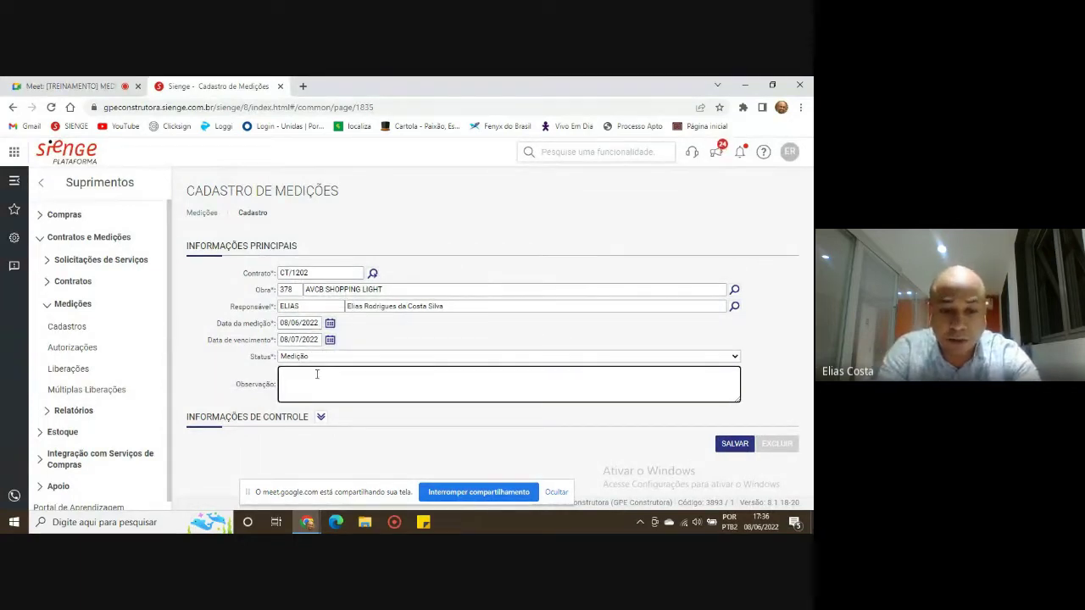
pyautogui.write('A')
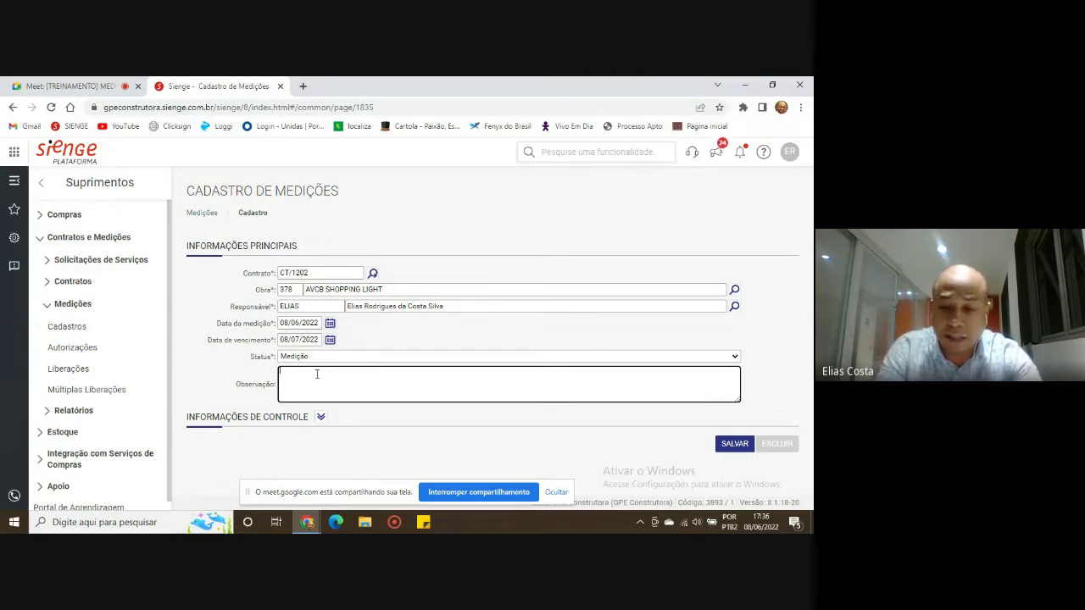
pyautogui.write('30')
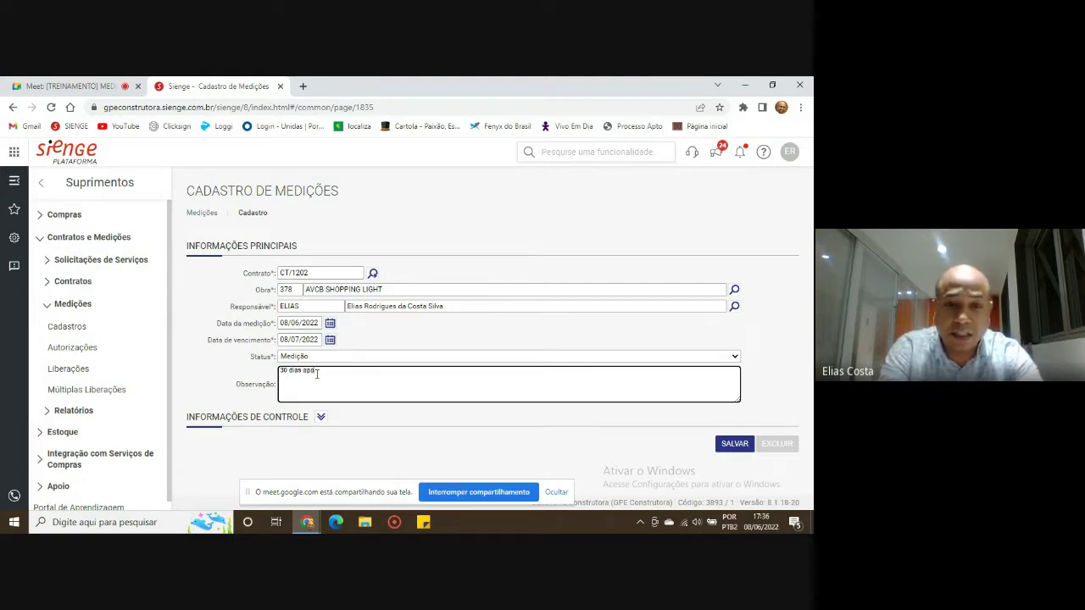
pyautogui.write(' dias após emiss')
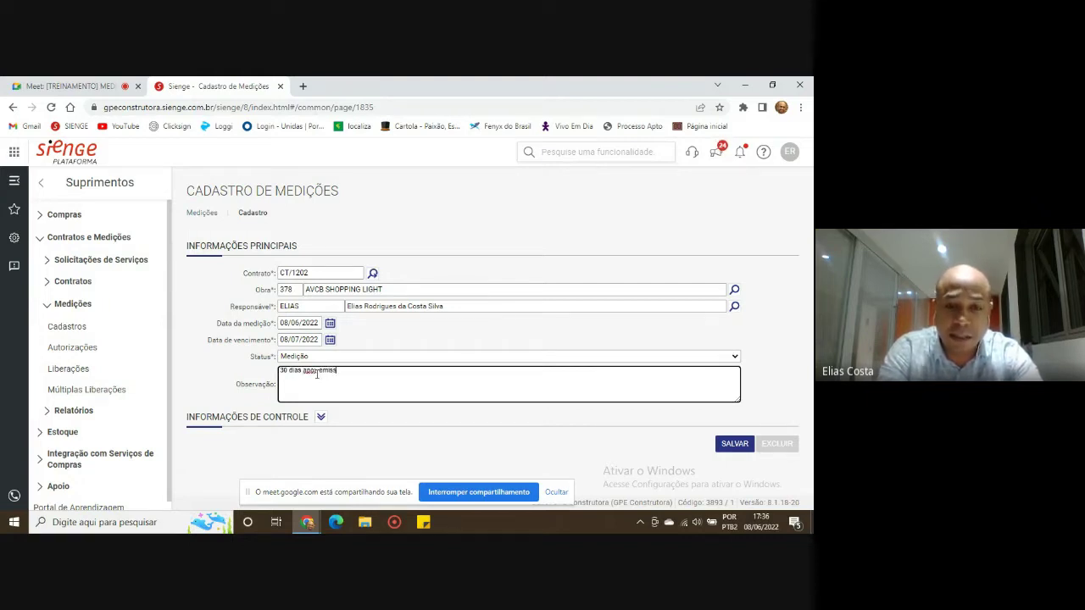
pyautogui.write('ão da nota fis')
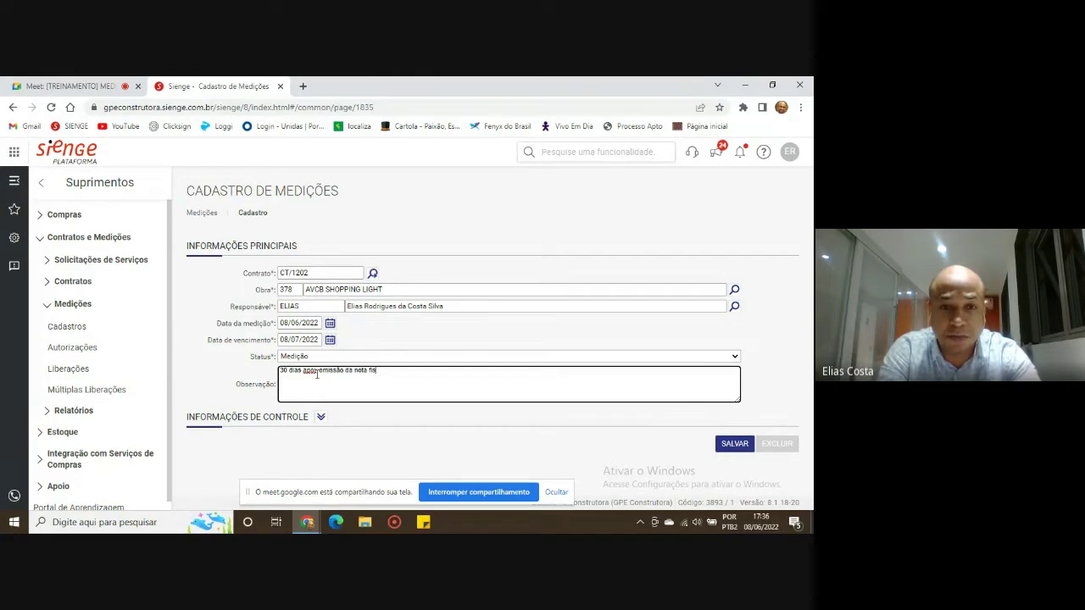
pyautogui.write('cal')
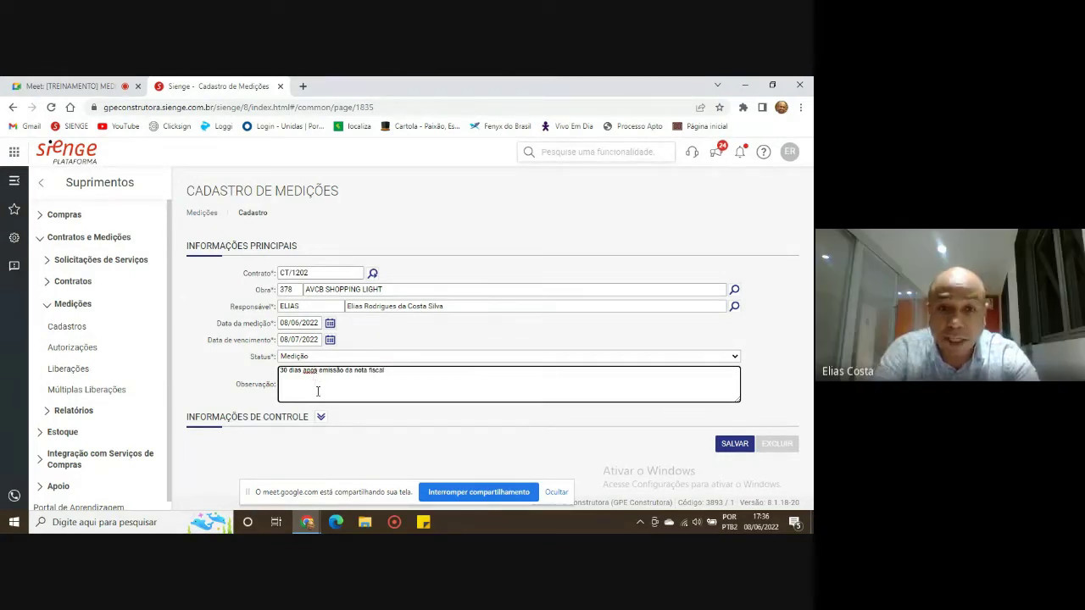
pyautogui.press('BackSpace')
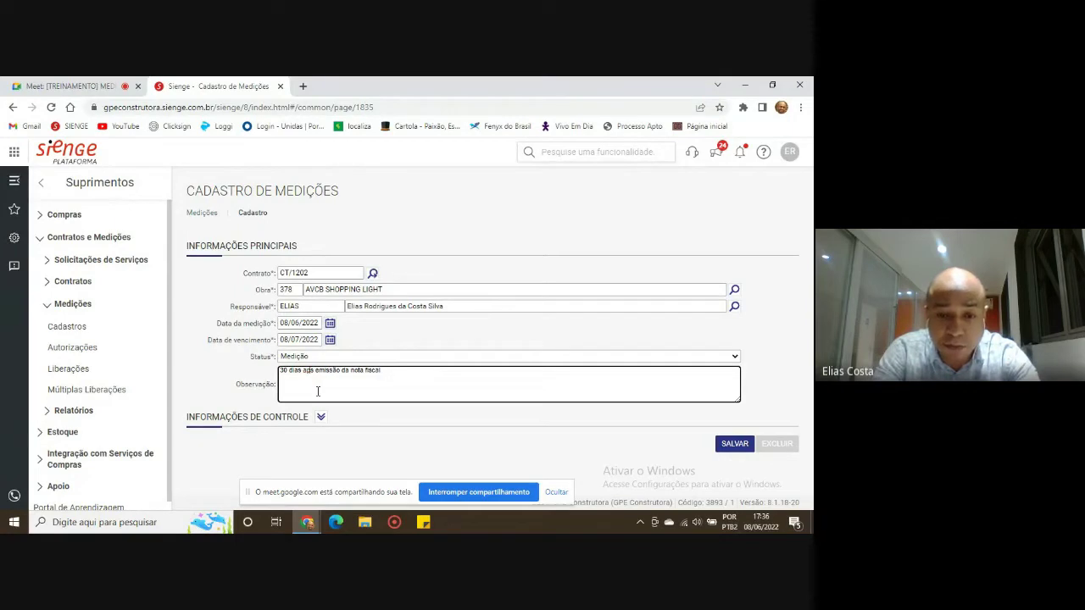
pyautogui.write('ó')
pyautogui.press('Tab')
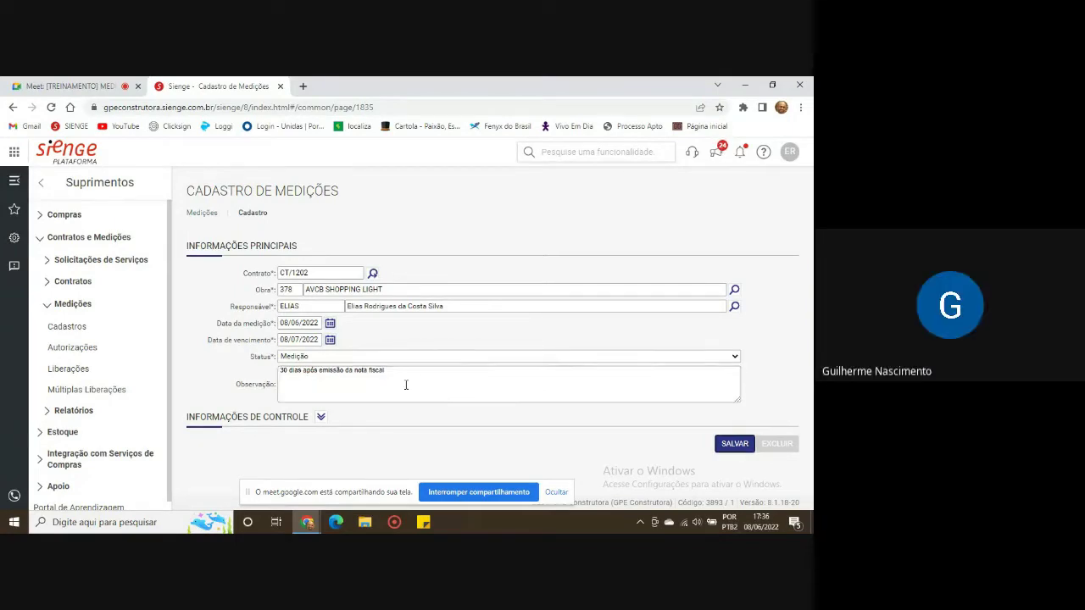
pyautogui.click(406, 384)
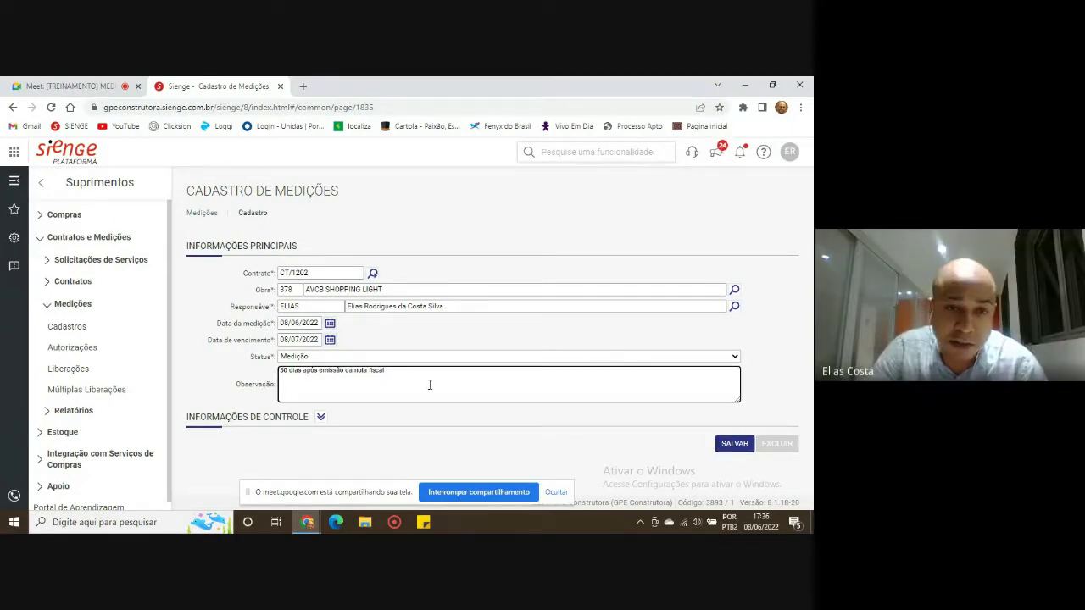
# Save the new measurement for contract CT/1202 and confirm Fone de ouvido as the connected audio device.
pyautogui.moveTo(430, 385); pyautogui.dragTo(279, 379)
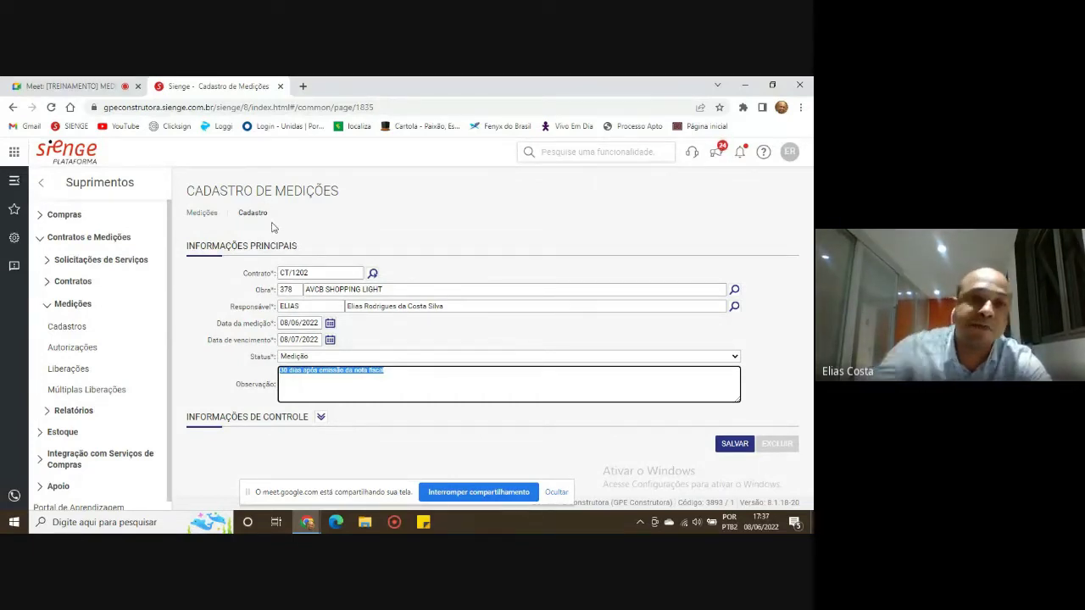
pyautogui.moveTo(271, 213); pyautogui.dragTo(243, 212)
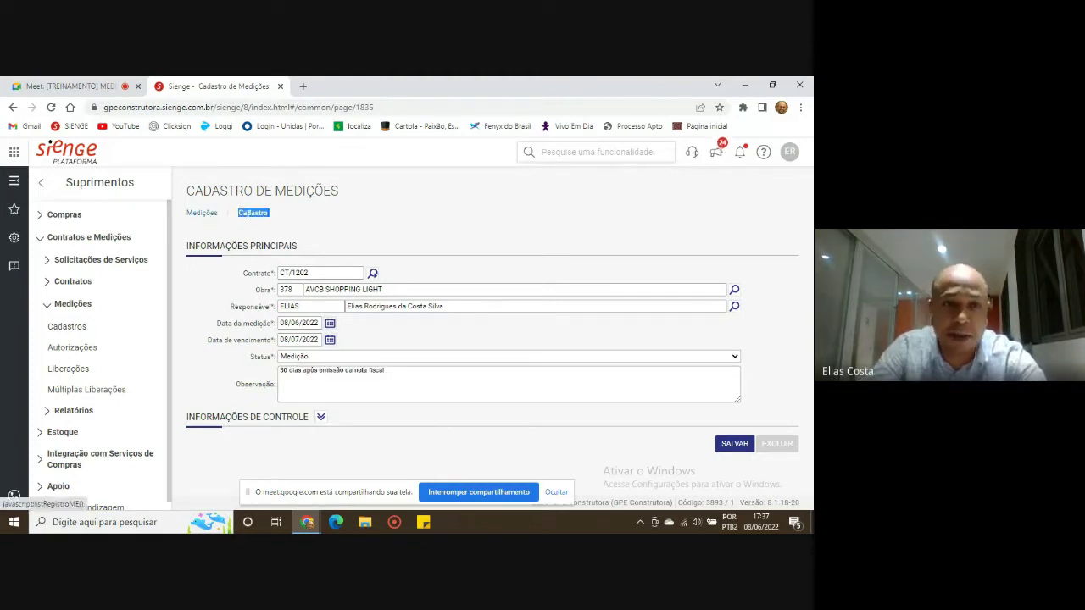
pyautogui.click(734, 443)
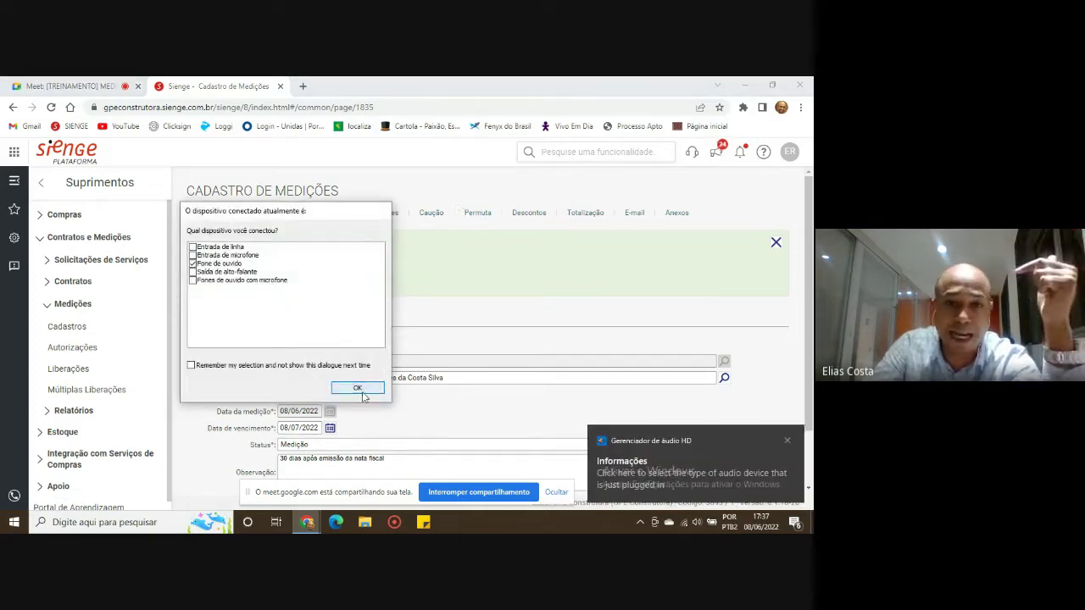
pyautogui.click(358, 388)
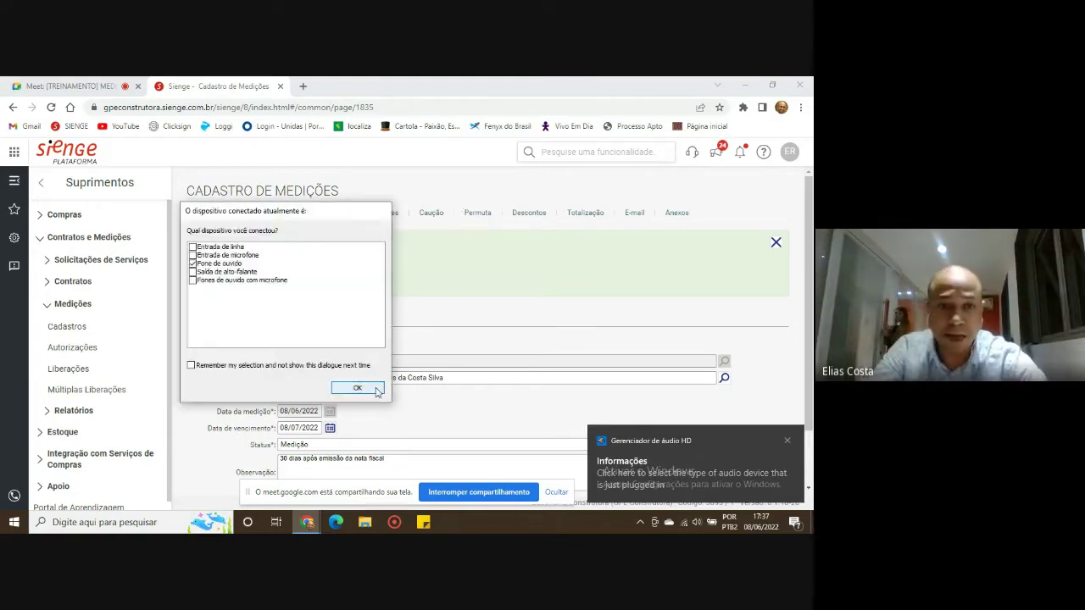
pyautogui.click(377, 390)
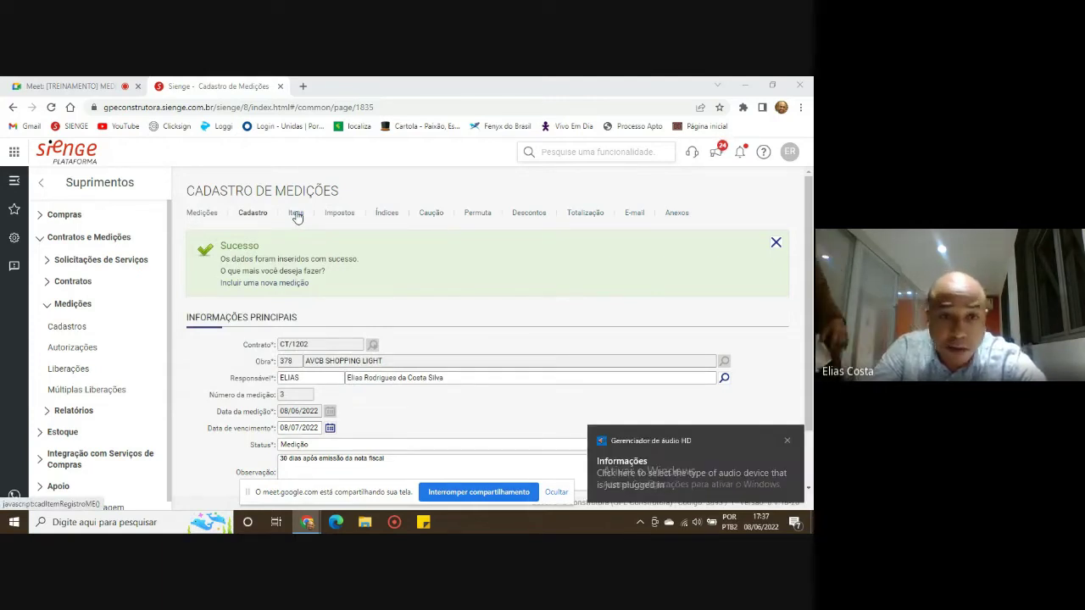
# Open the saved measurement's items and look through its list of construction units down to 17 - ADITIVOS.
pyautogui.click(296, 214)
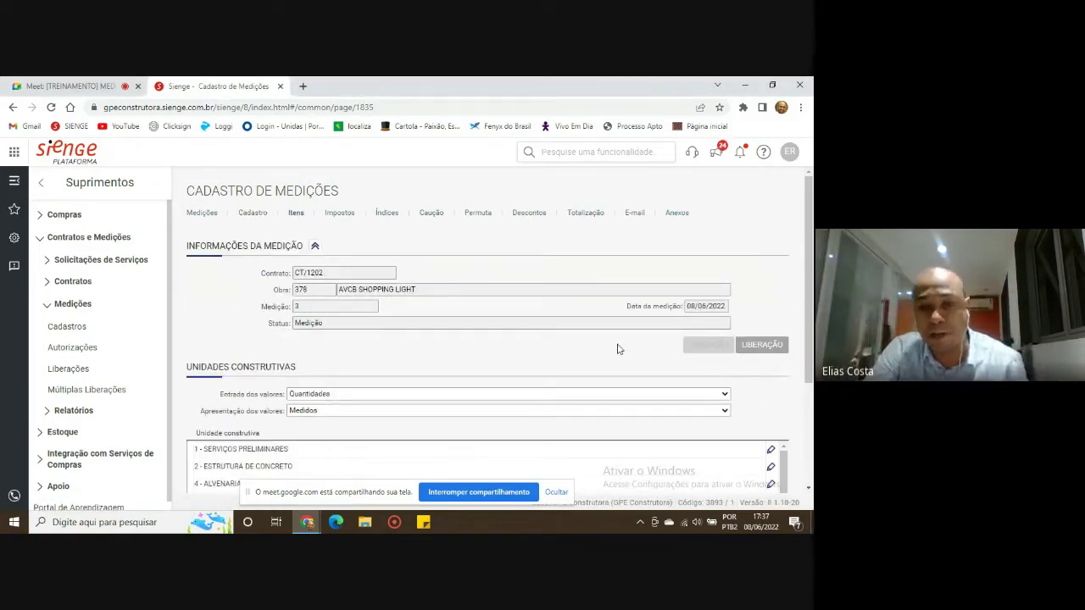
pyautogui.scroll(-3, 525, 319)
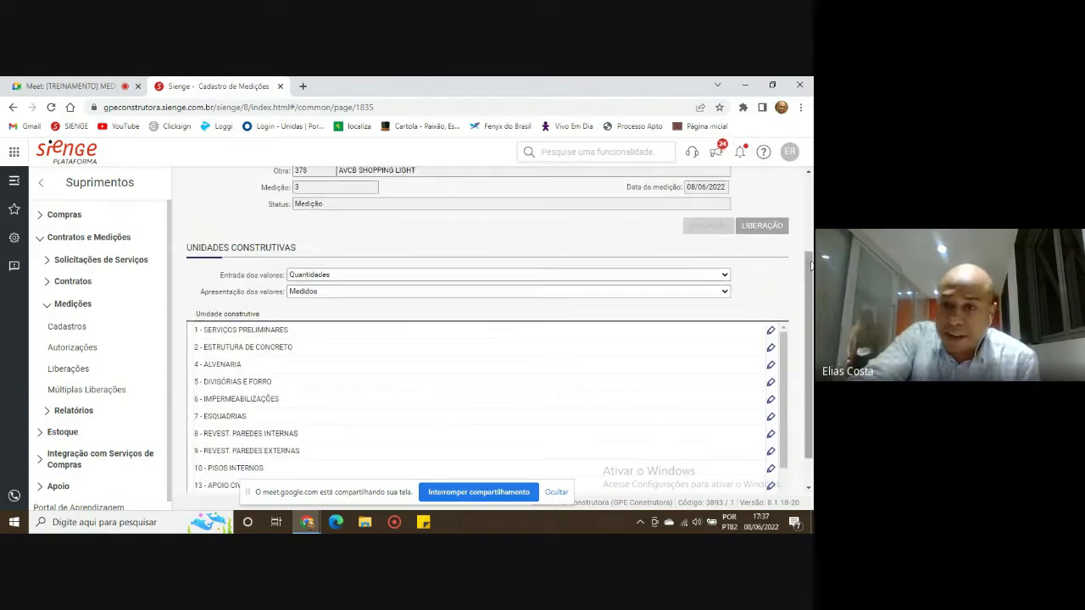
pyautogui.scroll(-1, 811, 265)
pyautogui.scroll(-1, 308, 315)
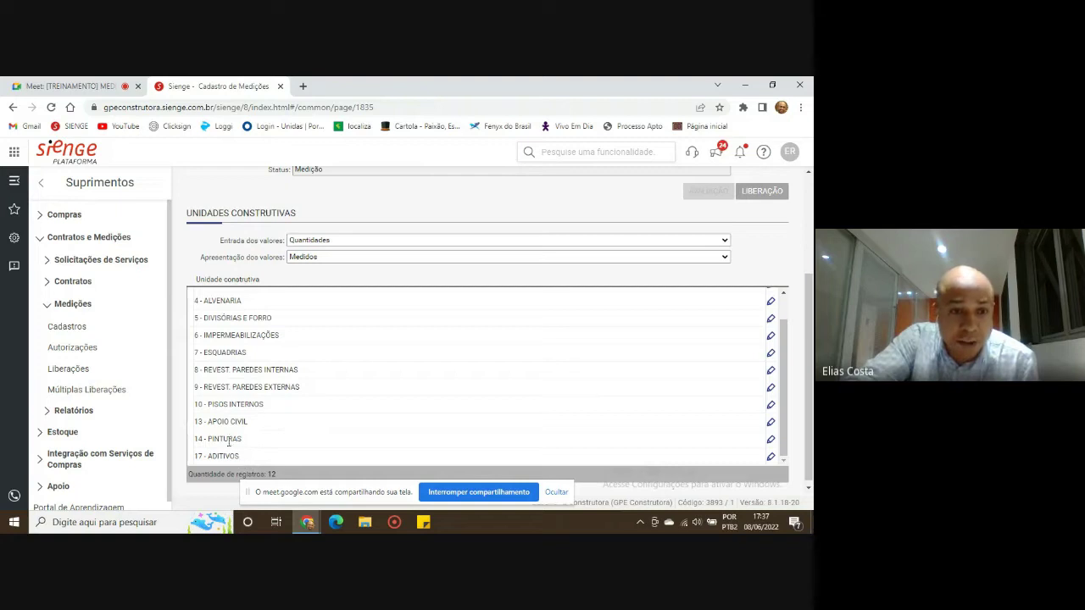
# Look up the construction units in the Análise de Contratos report, including SERVIÇOS PRELIMINARES on page 1, and return to the measurement items.
pyautogui.click(308, 522)
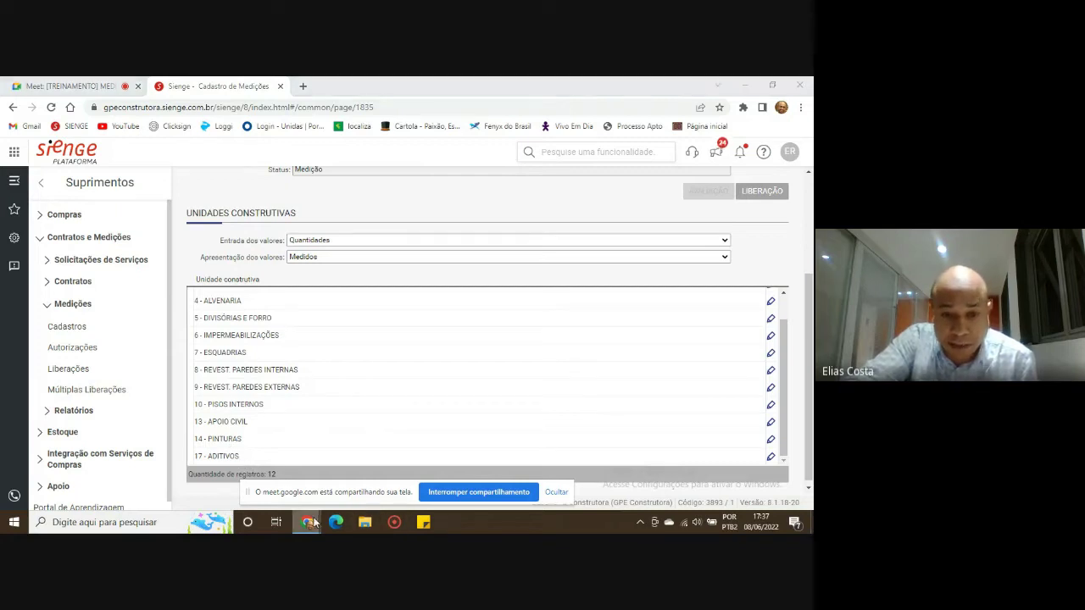
pyautogui.click(462, 488)
pyautogui.scroll(20, 512, 423)
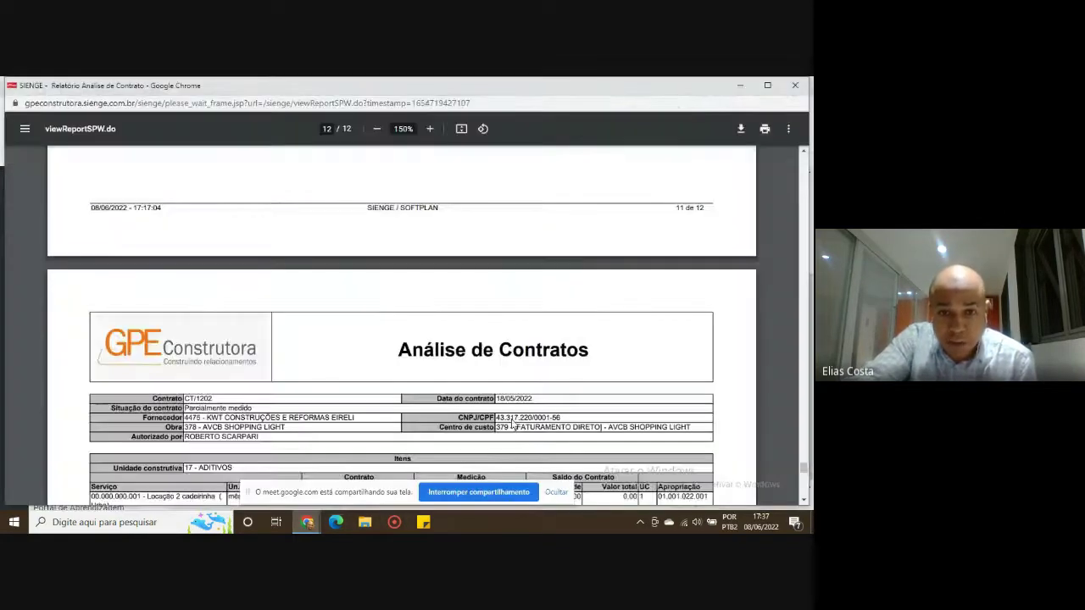
pyautogui.scroll(-10, 511, 412)
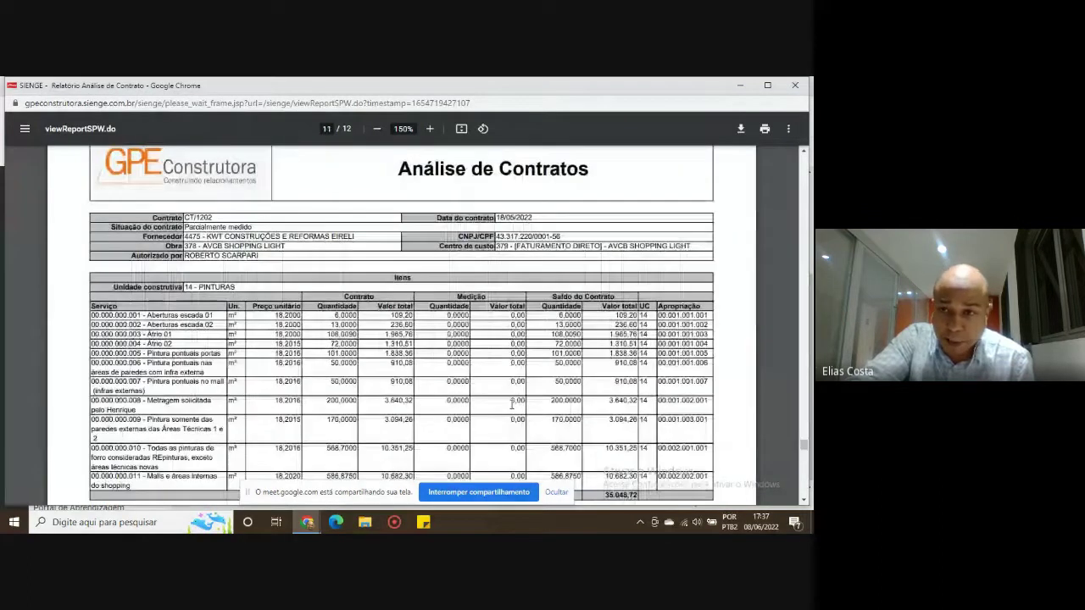
pyautogui.scroll(1, 526, 400)
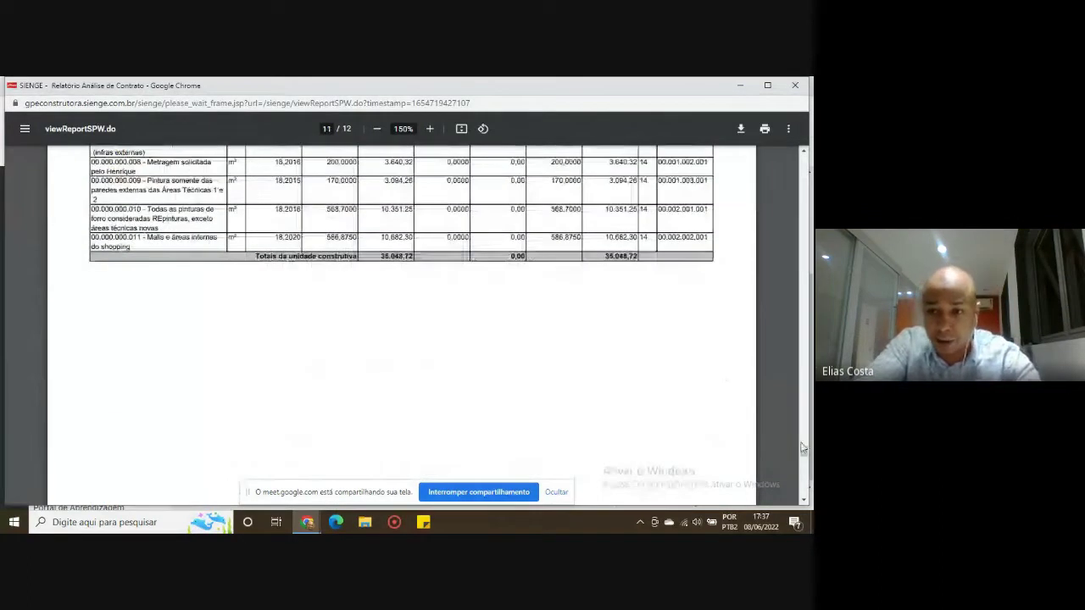
pyautogui.moveTo(804, 454); pyautogui.dragTo(804, 156)
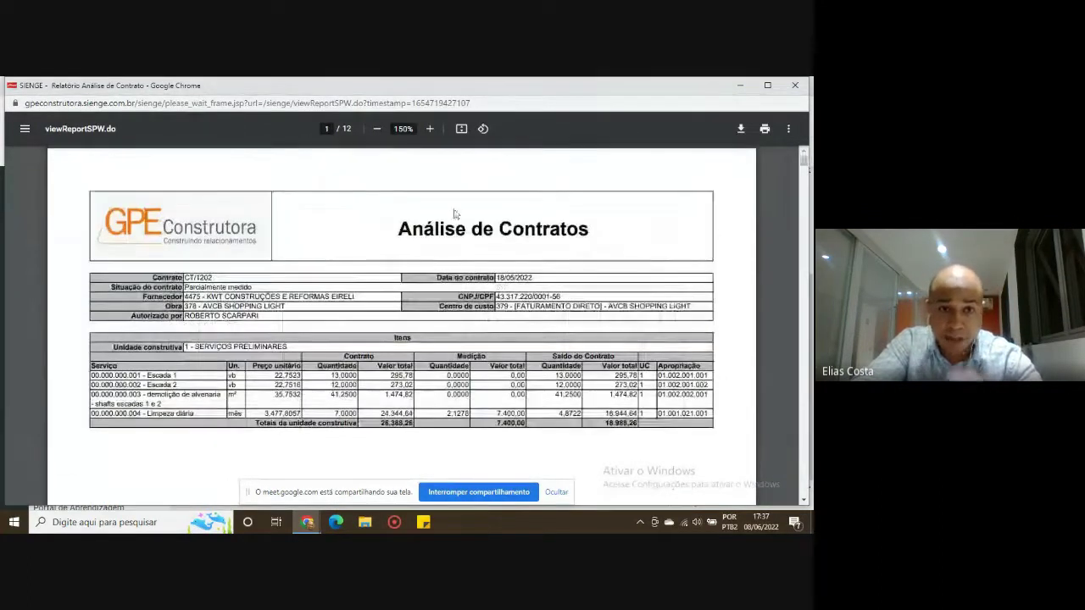
pyautogui.moveTo(205, 344); pyautogui.dragTo(286, 347)
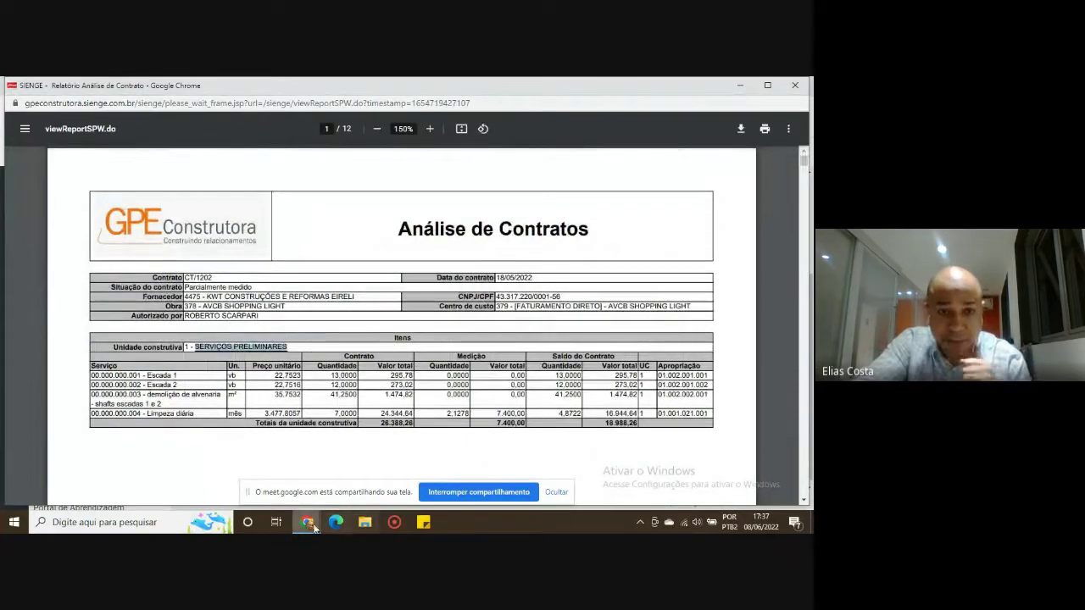
pyautogui.moveTo(307, 522)
pyautogui.click(136, 462)
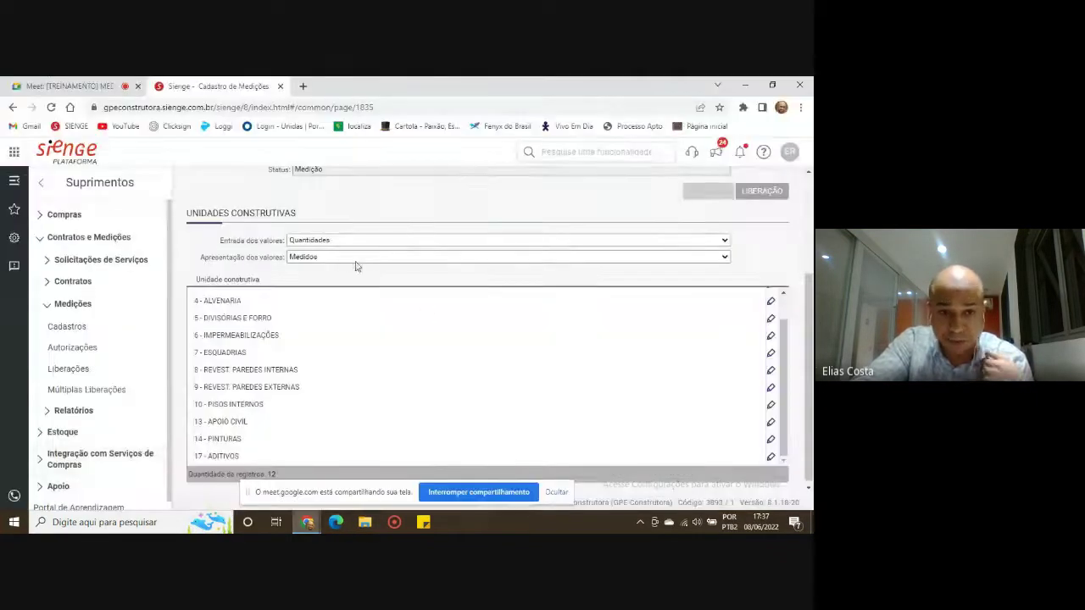
# Try the value entry options Quantidades and Percentuais for the measurement's construction units.
pyautogui.scroll(2, 585, 377)
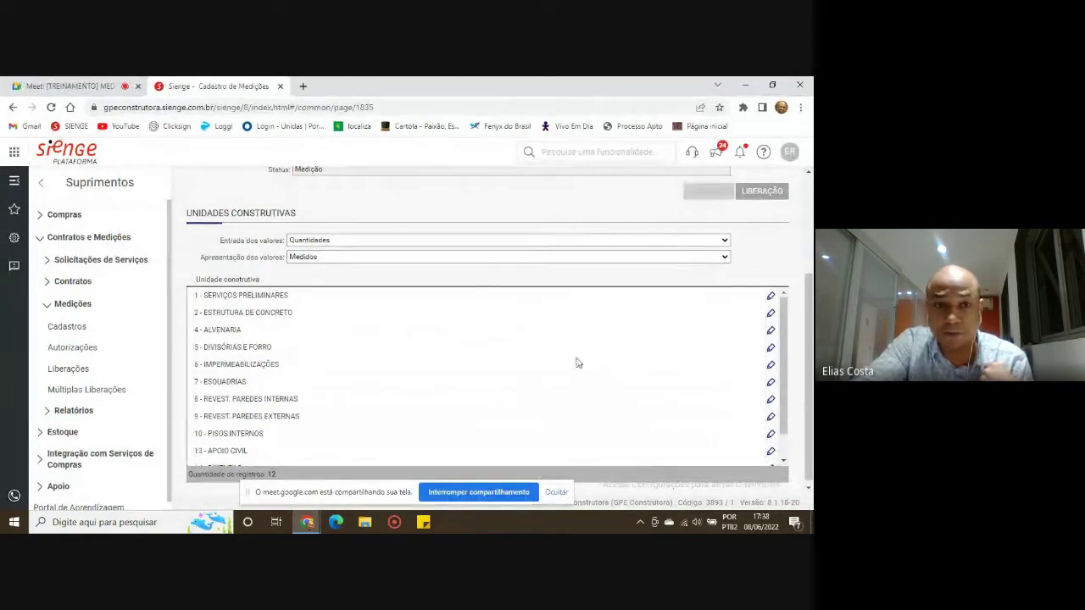
pyautogui.scroll(3, 508, 292)
pyautogui.scroll(-1, 378, 334)
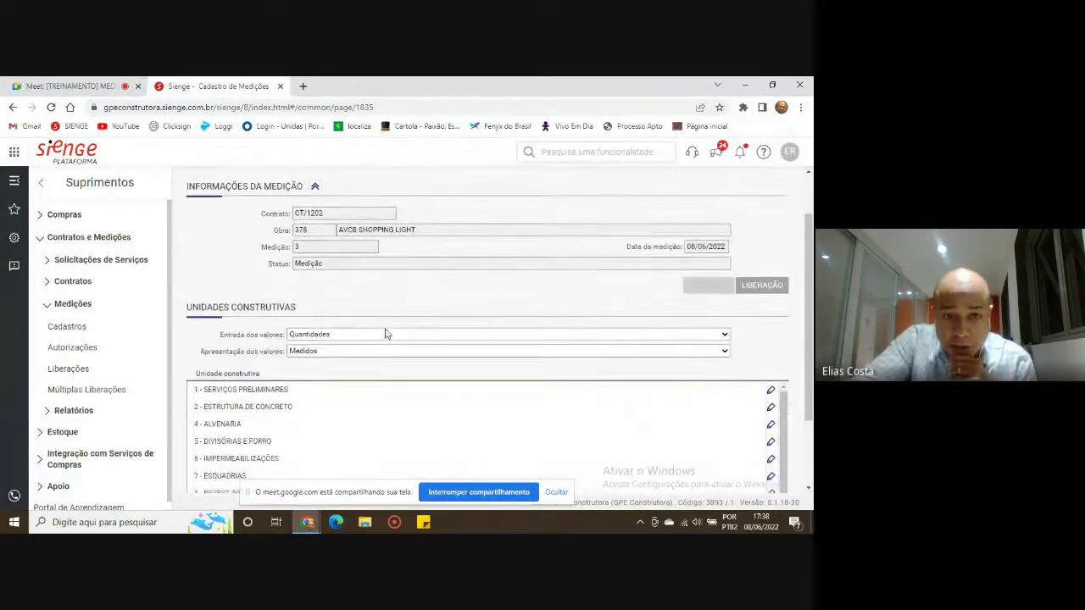
pyautogui.moveTo(220, 335); pyautogui.dragTo(287, 336)
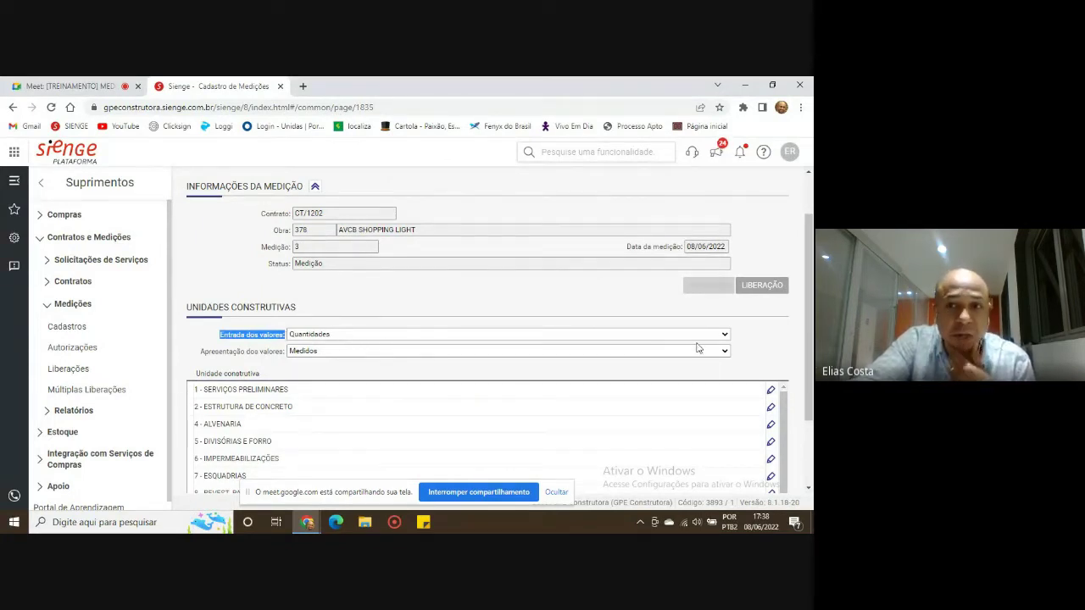
pyautogui.click(723, 336)
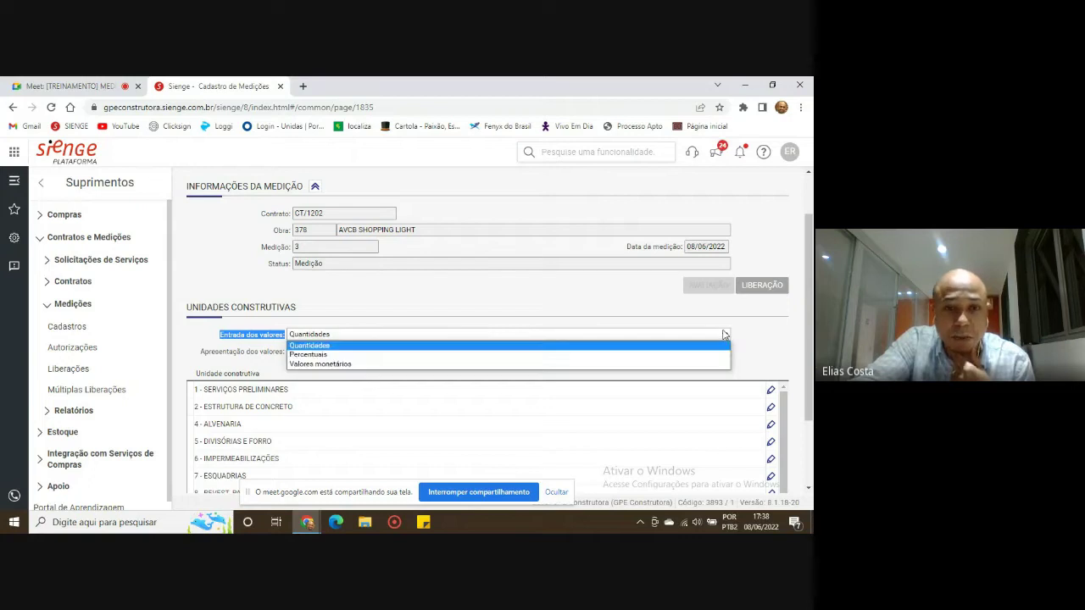
pyautogui.click(334, 348)
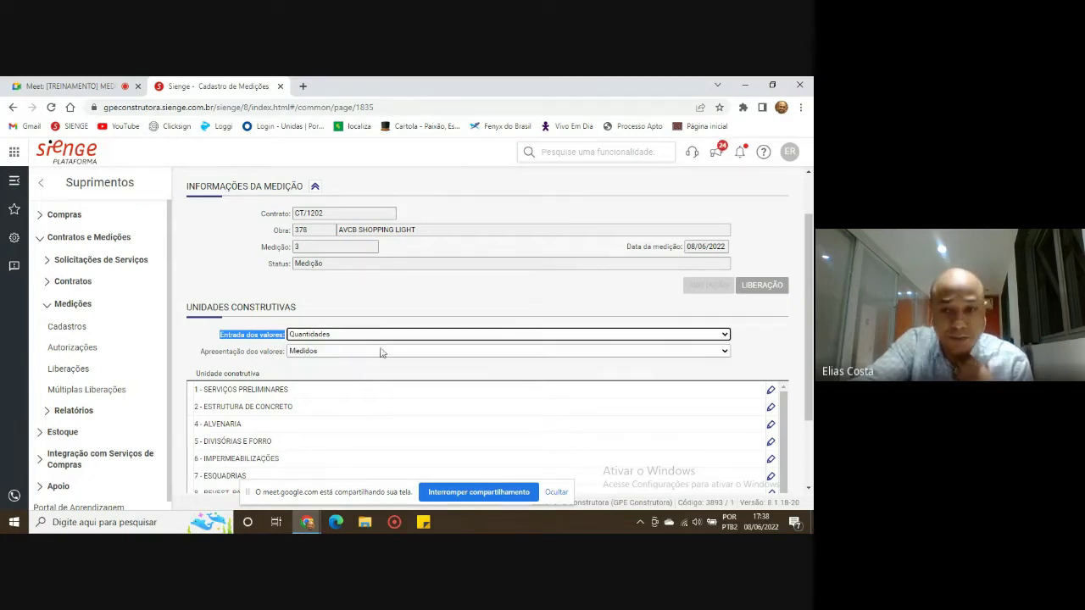
pyautogui.click(354, 336)
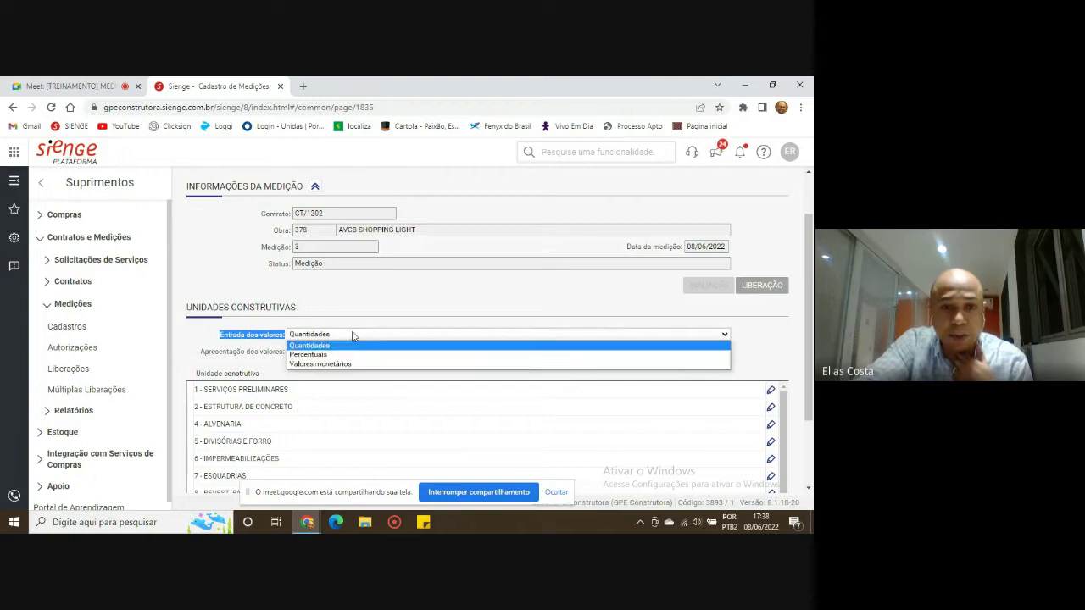
pyautogui.click(333, 356)
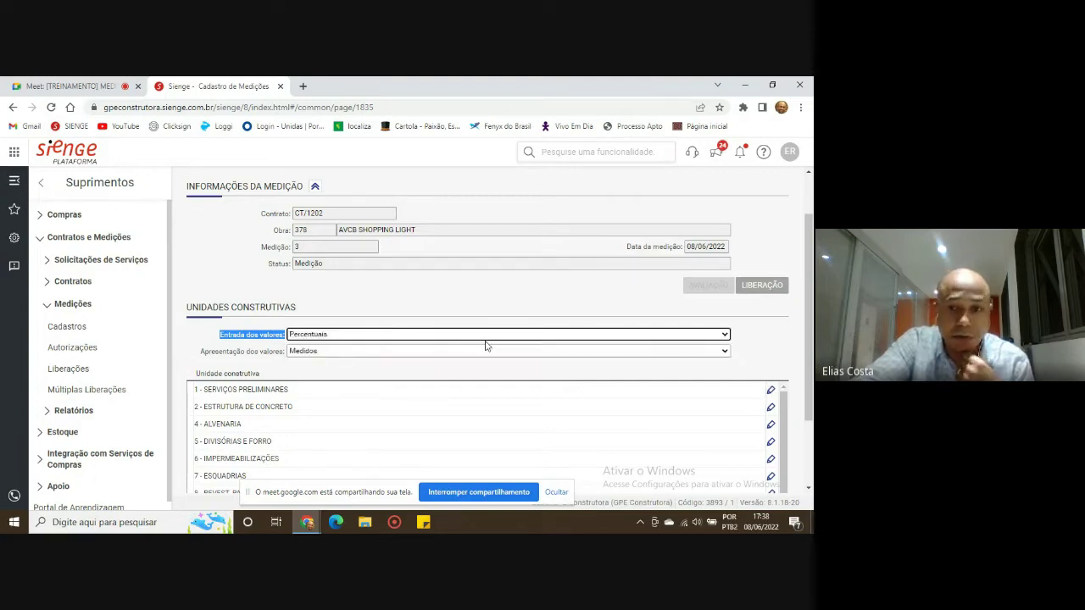
# Switch the value entry to Valores monetários and return it to Quantidades.
pyautogui.click(727, 336)
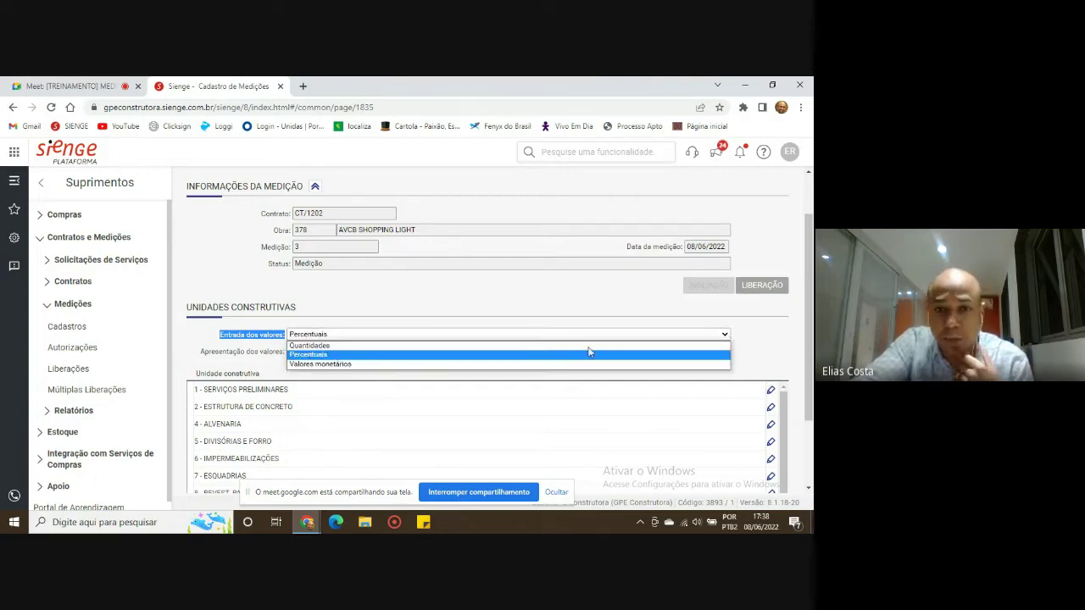
pyautogui.click(490, 365)
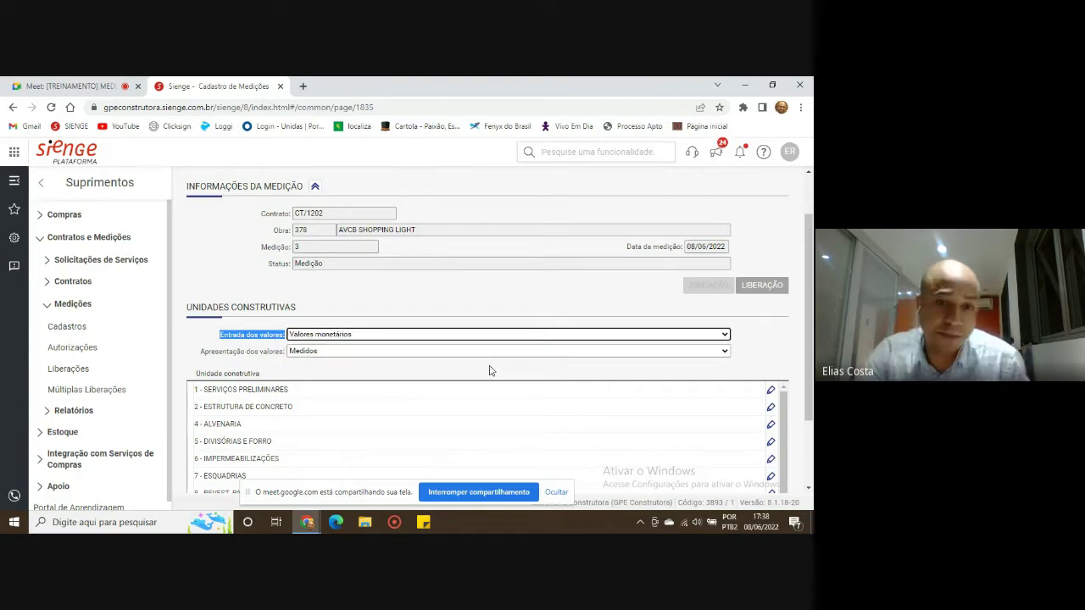
pyautogui.click(725, 336)
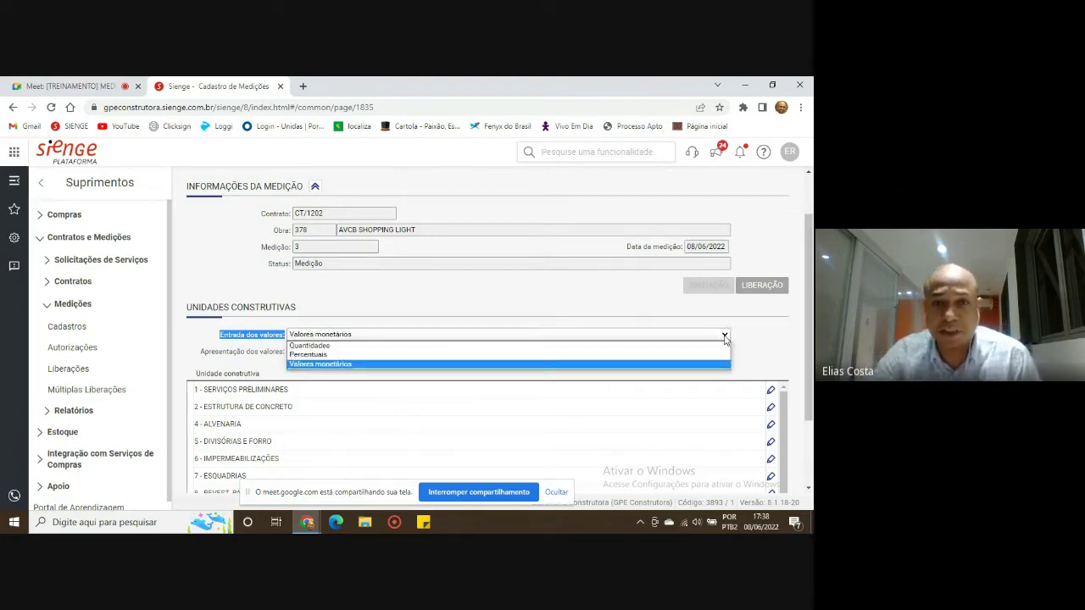
pyautogui.click(415, 364)
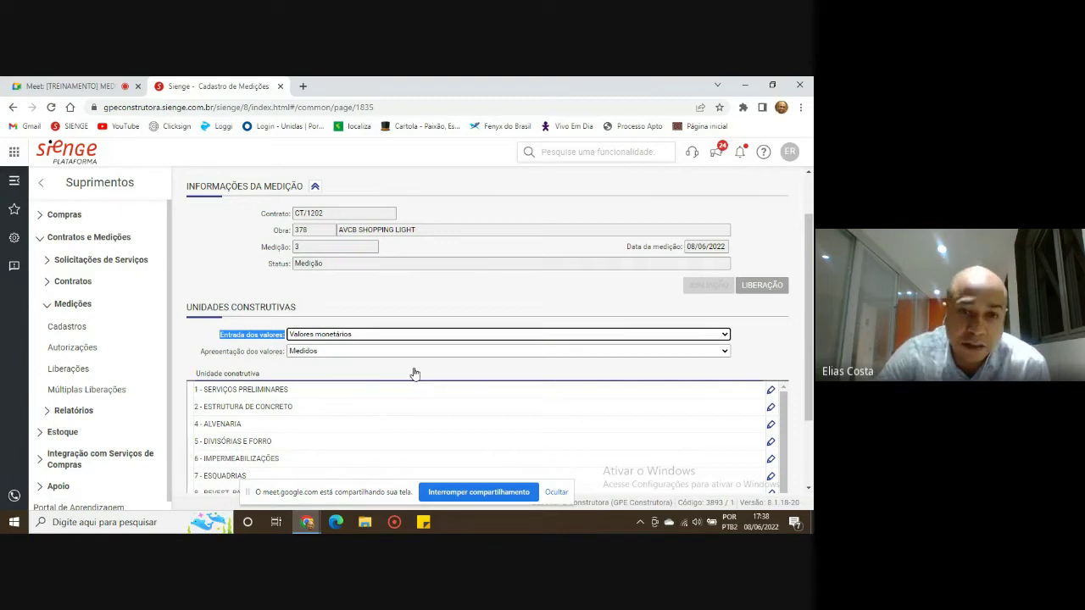
pyautogui.click(726, 335)
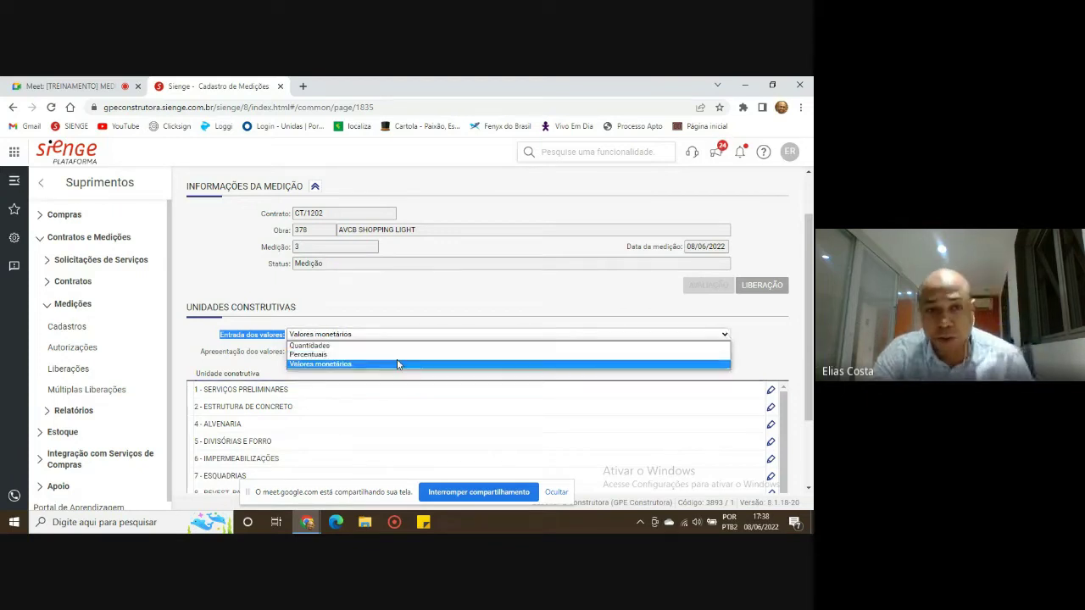
pyautogui.click(350, 364)
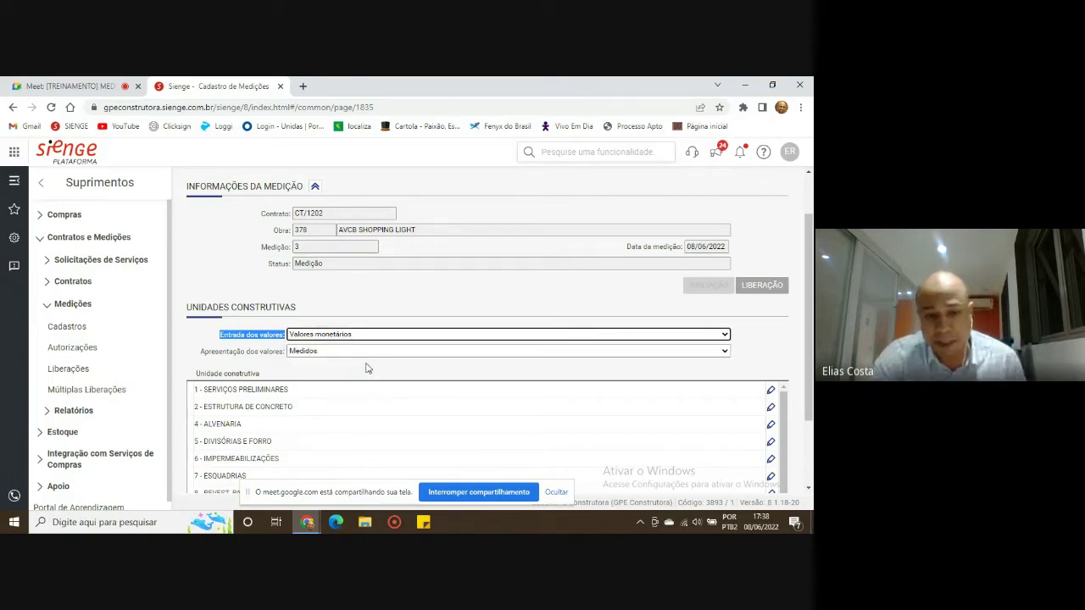
pyautogui.click(724, 335)
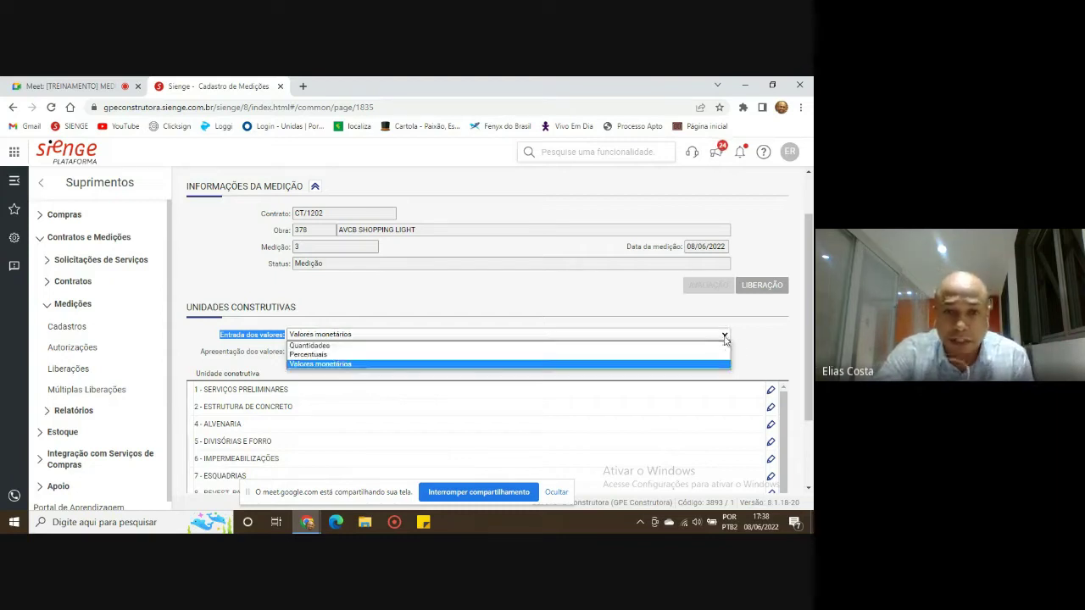
pyautogui.click(361, 346)
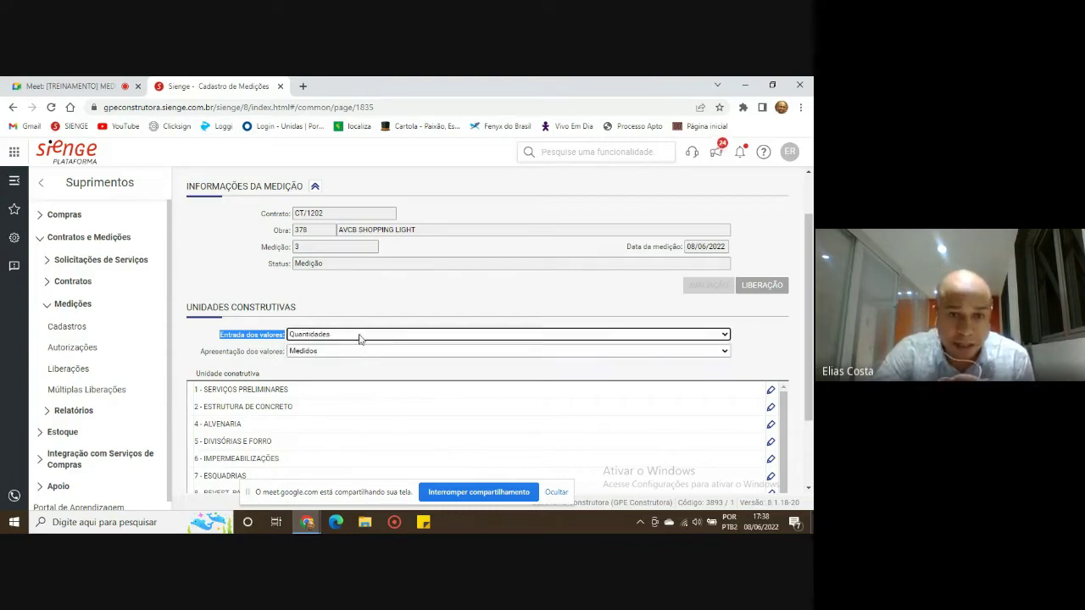
# Set the value entry to Valores monetários, open unit 1 - SERVIÇOS PRELIMINARES and select its Escada 1 item.
pyautogui.click(357, 337)
pyautogui.click(344, 366)
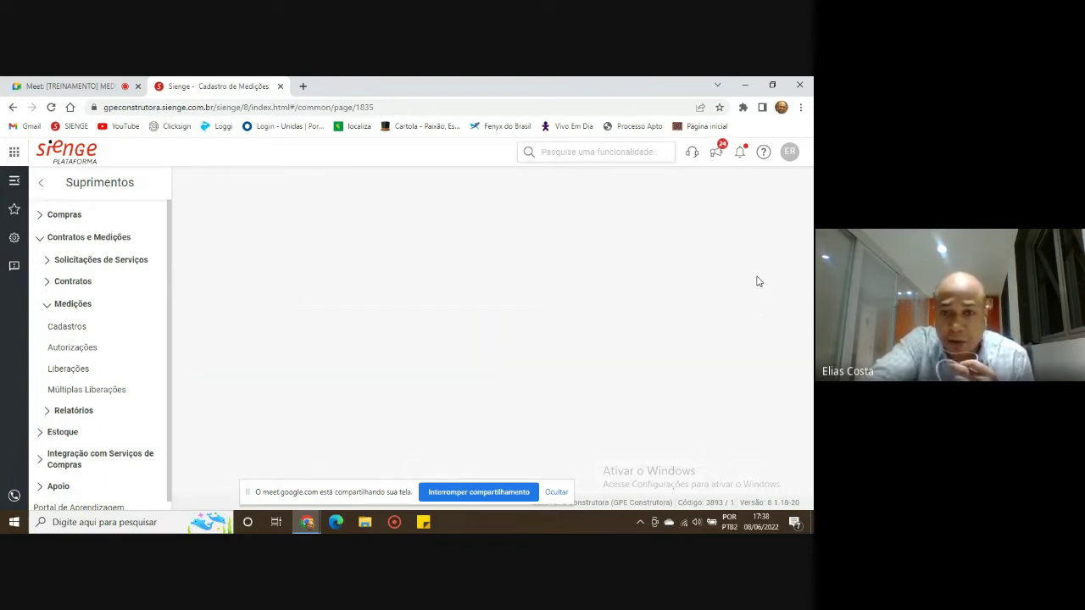
pyautogui.scroll(-1, 673, 329)
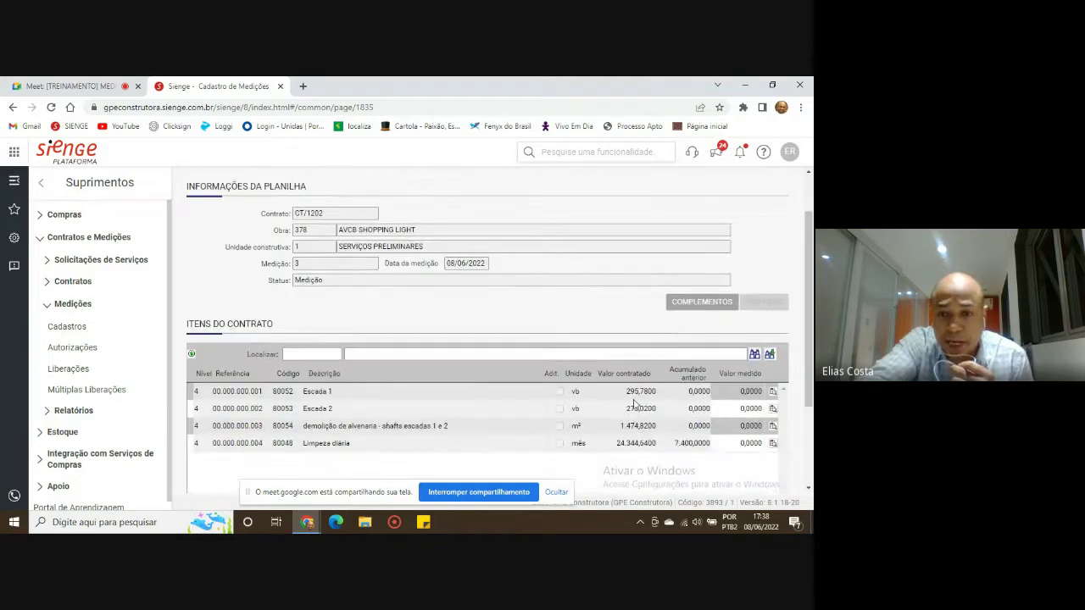
pyautogui.click(634, 391)
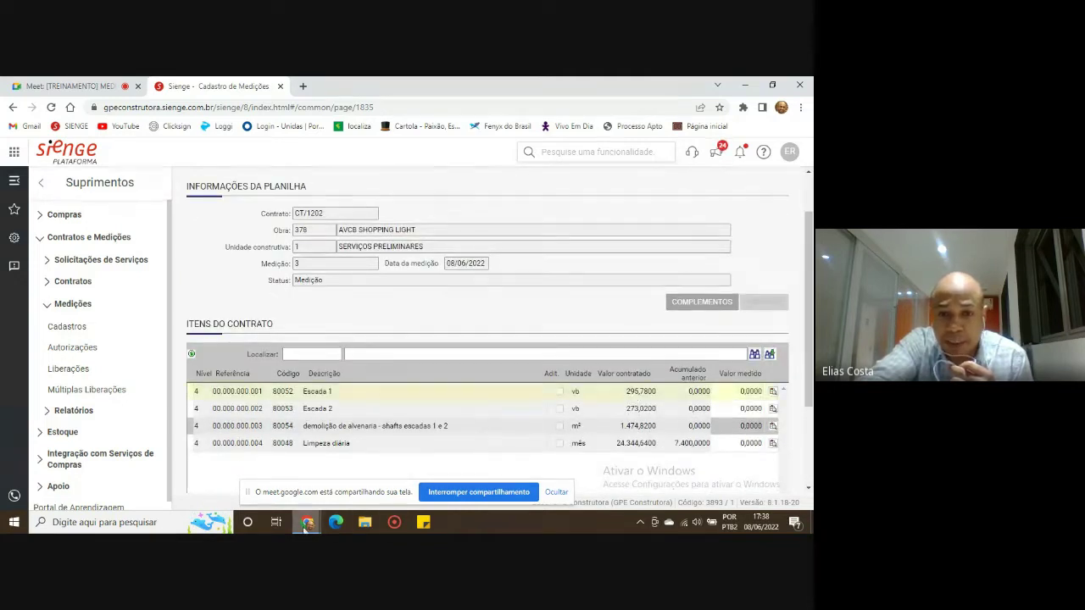
# Check the contract balances of the SERVIÇOS PRELIMINARES items in the Análise de Contratos report and return to the measurement items.
pyautogui.click(307, 522)
pyautogui.click(500, 475)
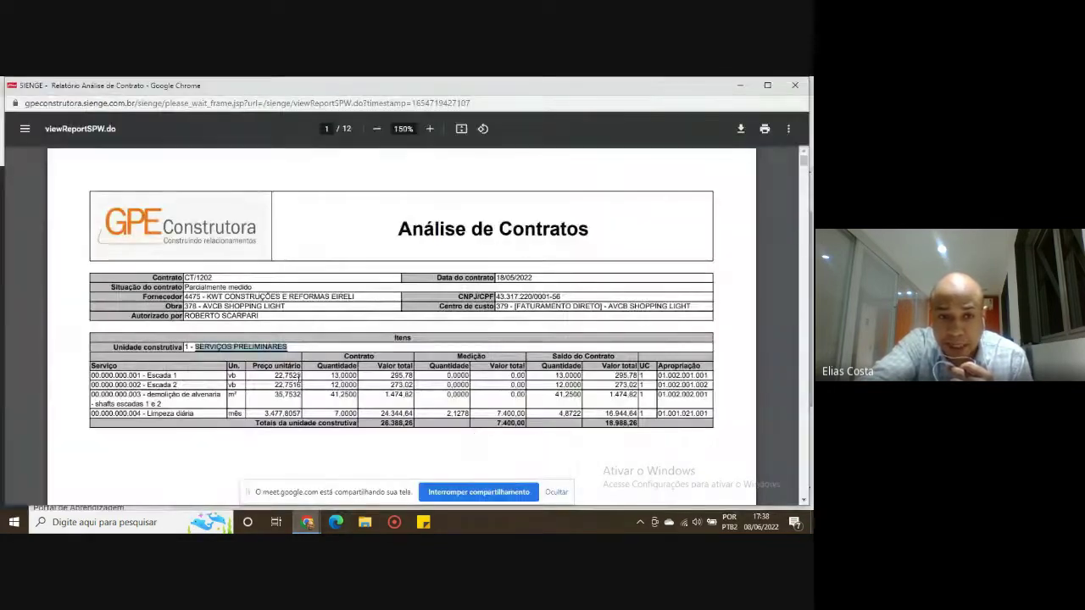
pyautogui.moveTo(616, 376); pyautogui.dragTo(627, 413)
pyautogui.click(307, 522)
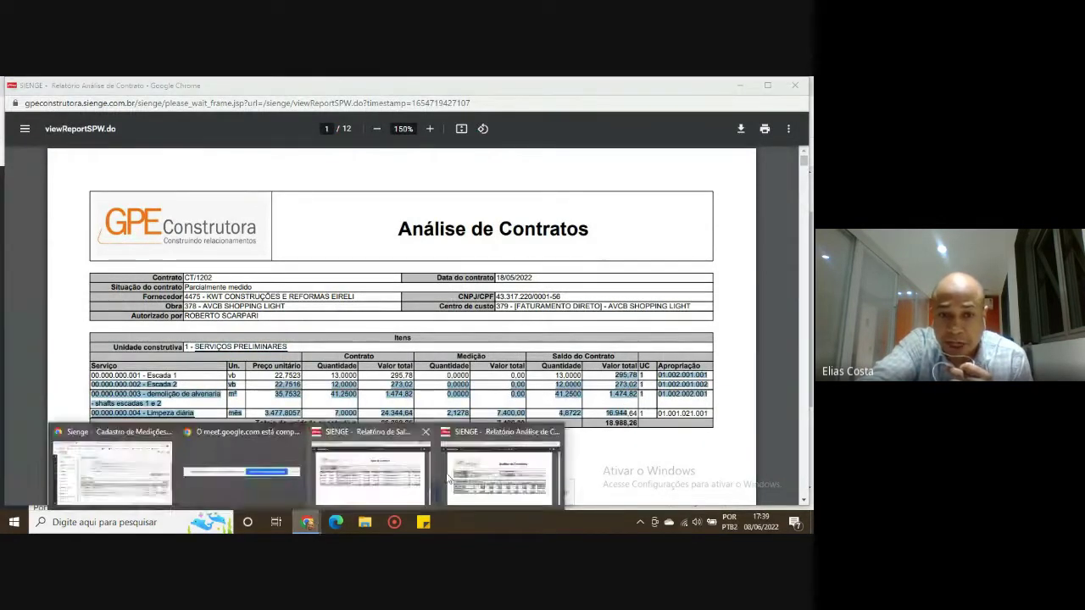
pyautogui.click(172, 464)
# Enter the measured values 200,00 for Escada 1, 150,00 for Escada 2 and 1000,00 for the demolição de alvenaria item.
pyautogui.click(746, 392)
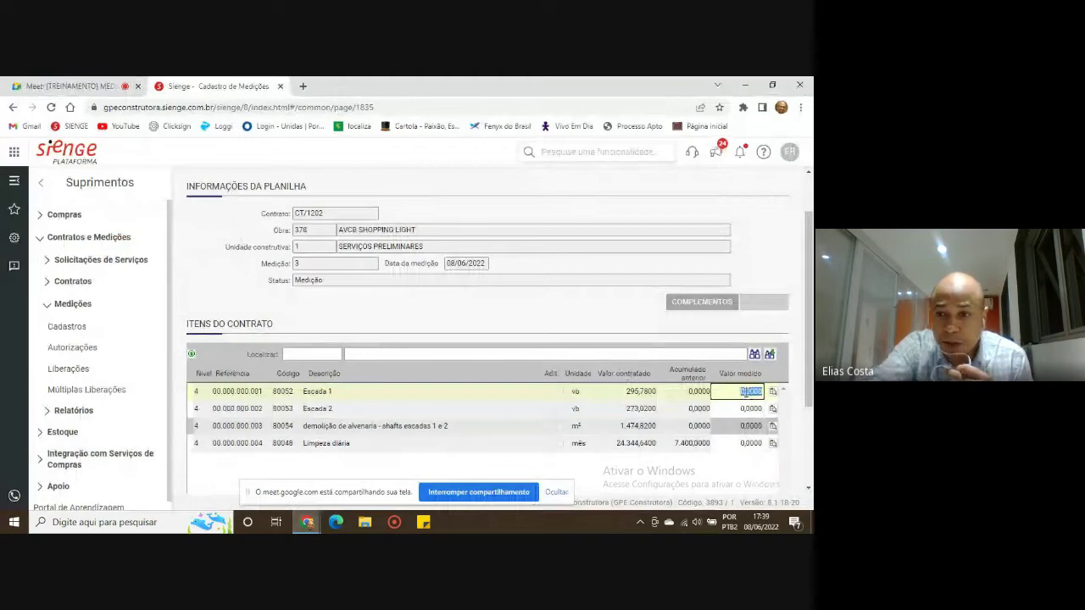
pyautogui.write('200,00')
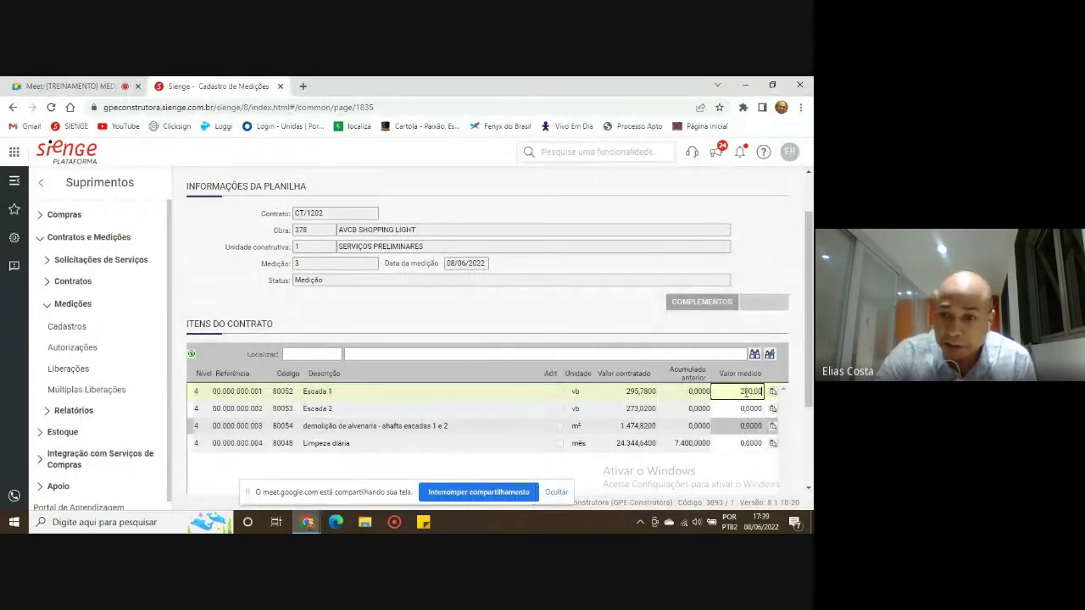
pyautogui.click(749, 408)
pyautogui.write('150')
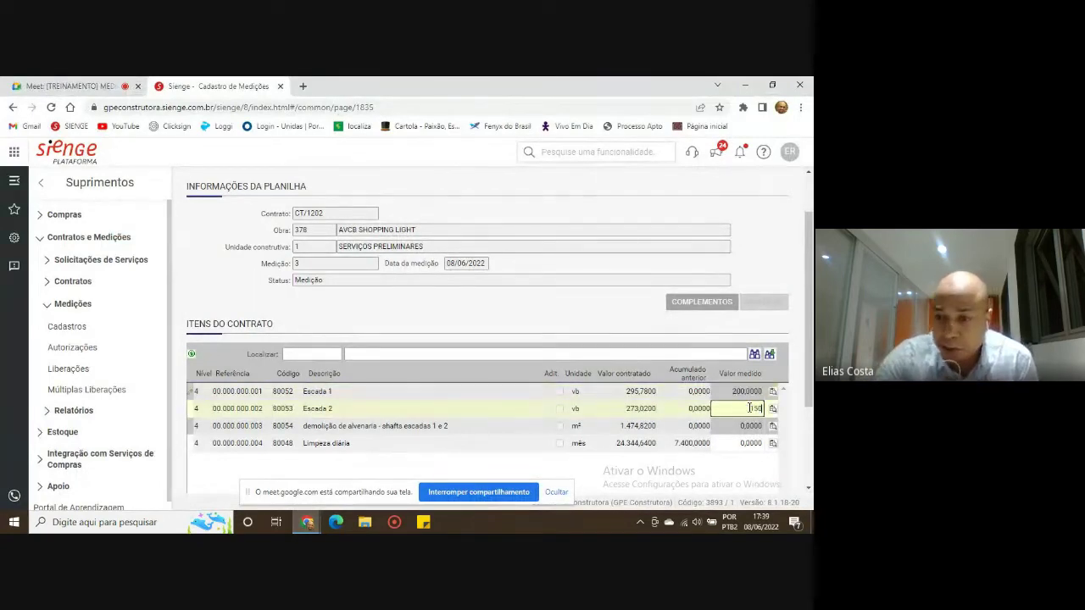
pyautogui.write(',00')
pyautogui.click(751, 426)
pyautogui.write('1,00')
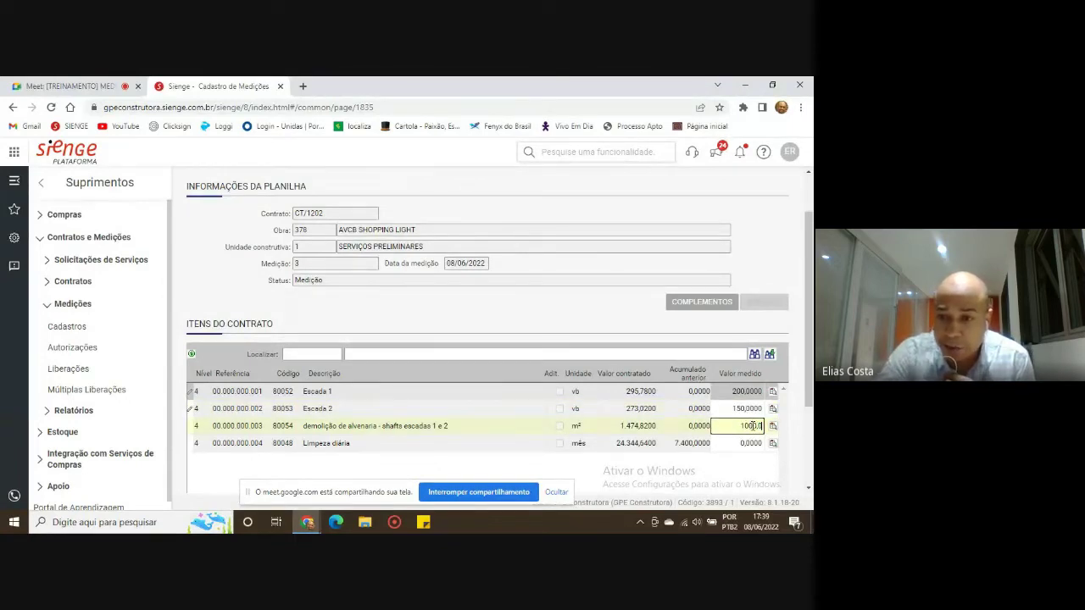
# Try a measured value of 24000,0 for Limpeza diária, exceeding its remaining contract balance, and dismiss the alert.
pyautogui.click(737, 444)
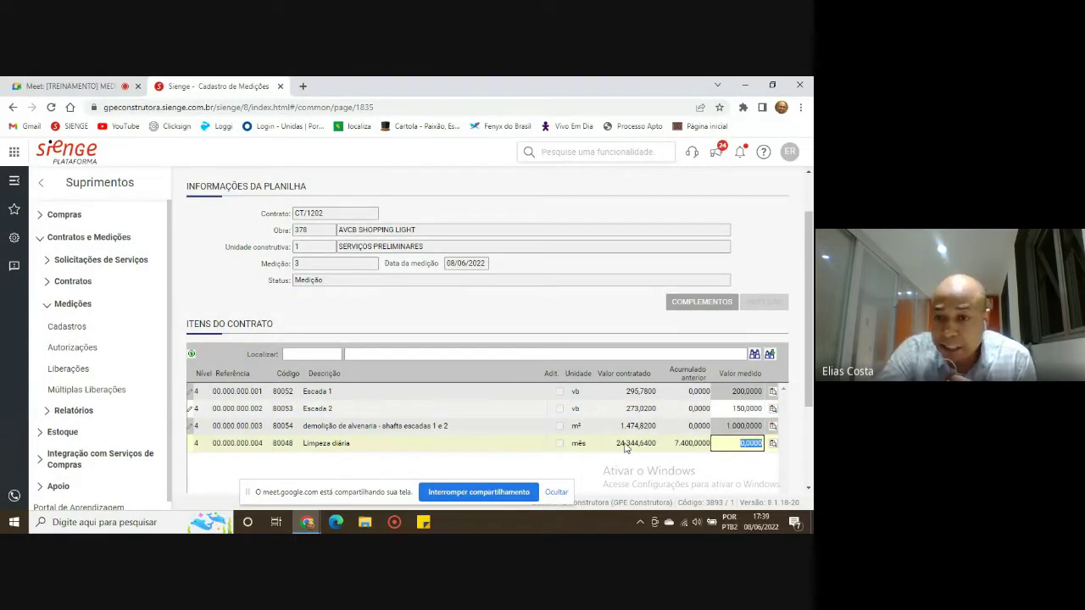
pyautogui.moveTo(674, 445); pyautogui.dragTo(710, 455)
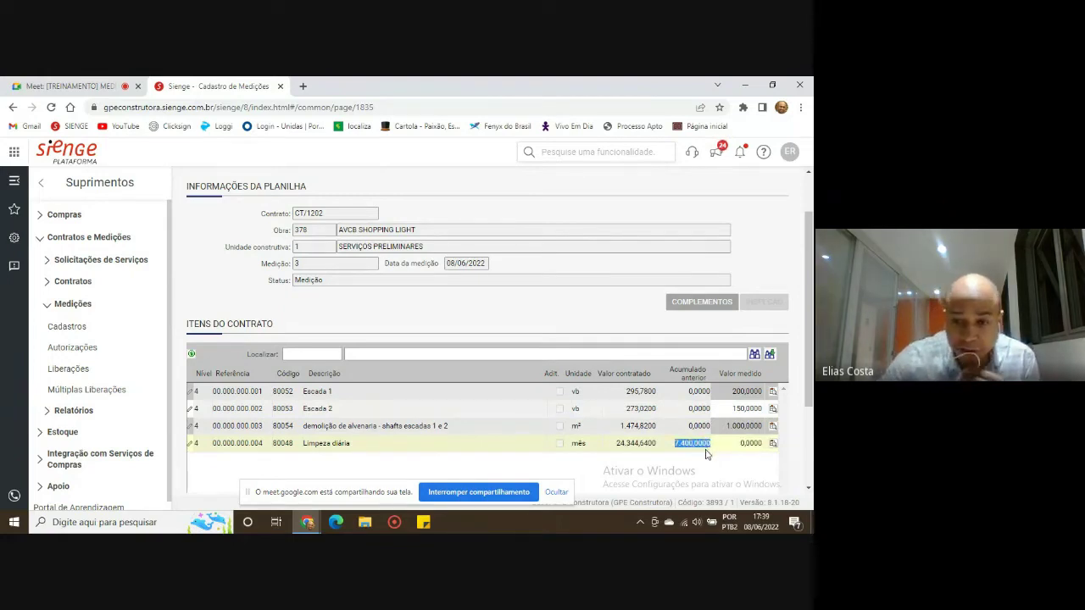
pyautogui.press('Tab')
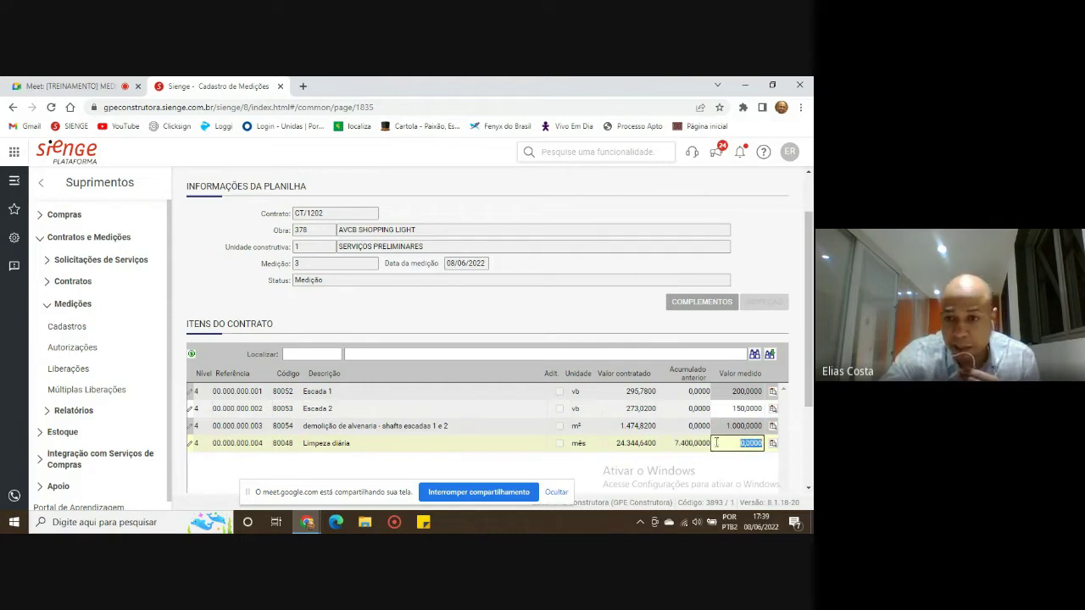
pyautogui.write('4')
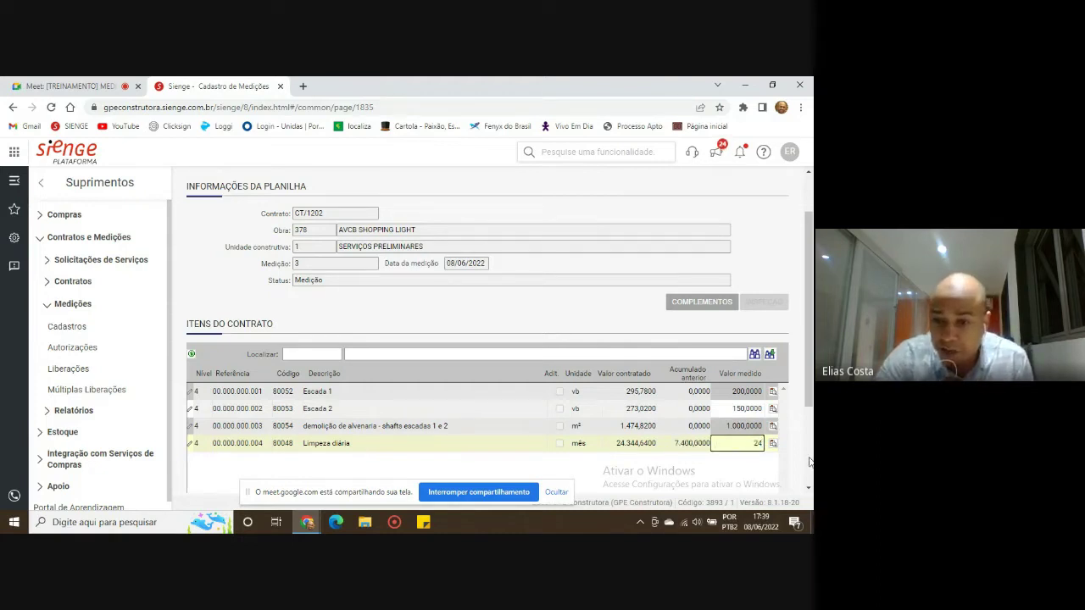
pyautogui.write('0')
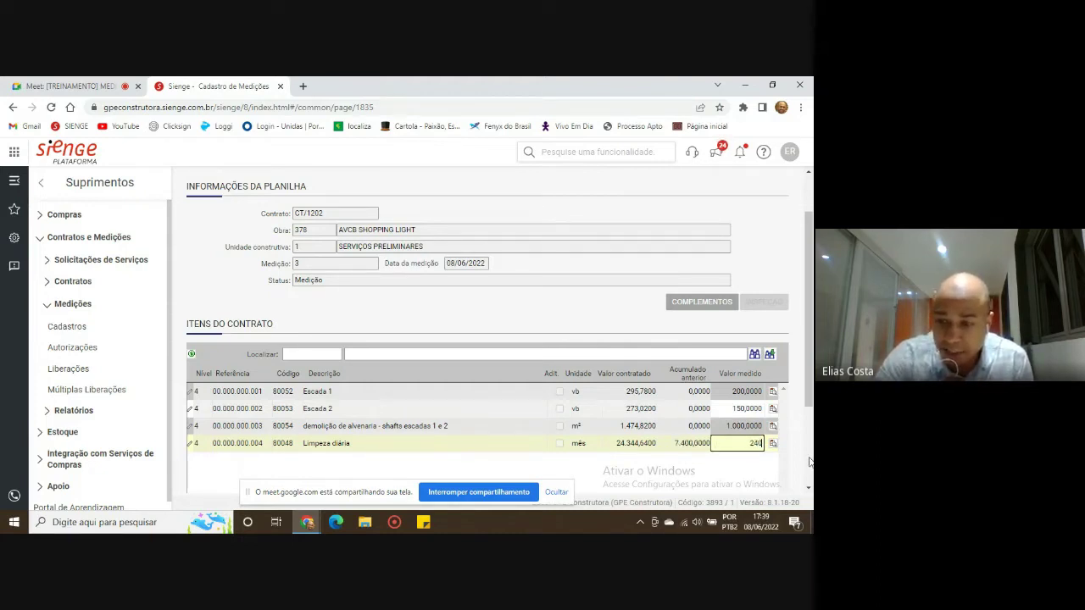
pyautogui.write('0,')
pyautogui.press('BackSpace')
pyautogui.write('00')
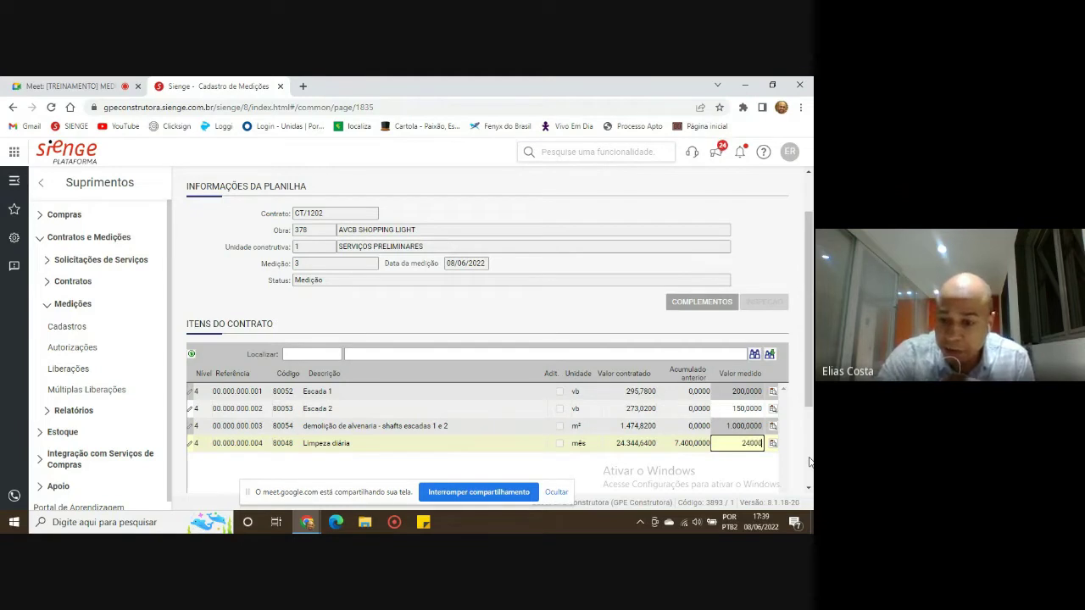
pyautogui.write(',0')
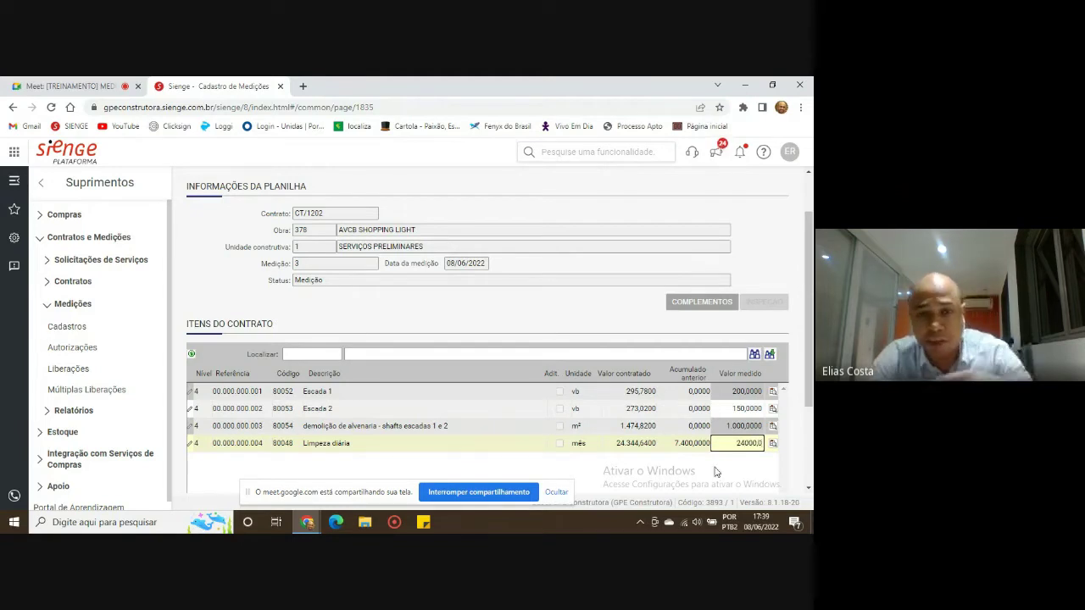
pyautogui.click(688, 472)
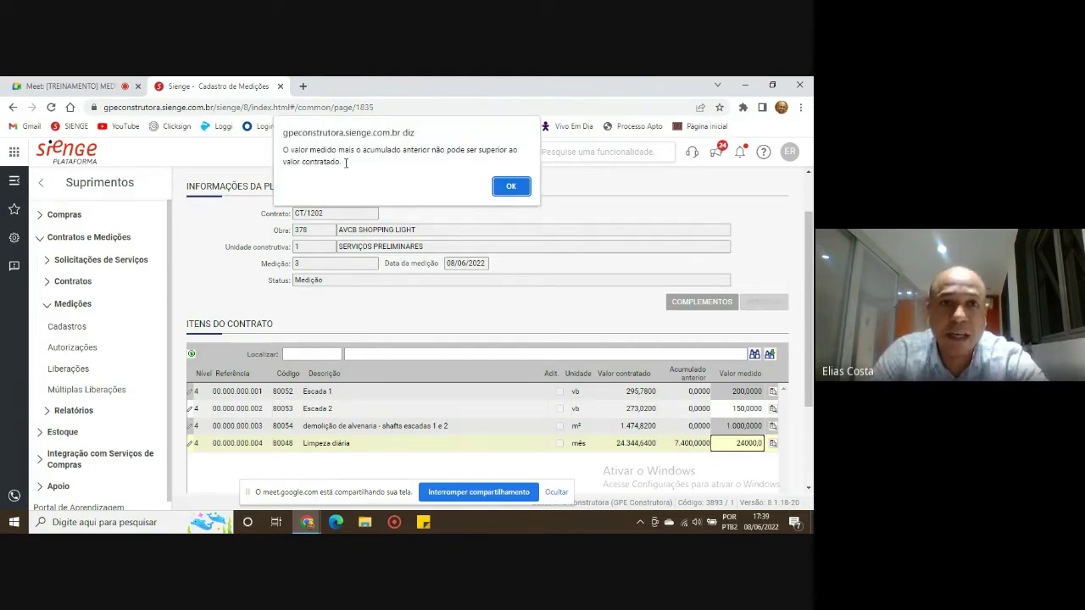
pyautogui.moveTo(343, 163); pyautogui.dragTo(284, 150)
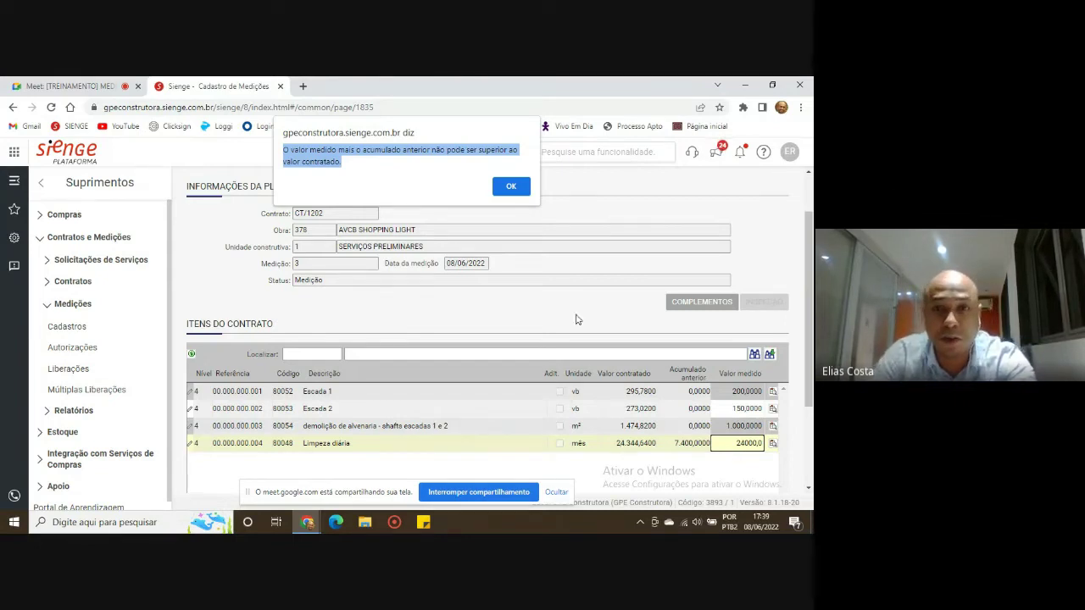
pyautogui.press('Return')
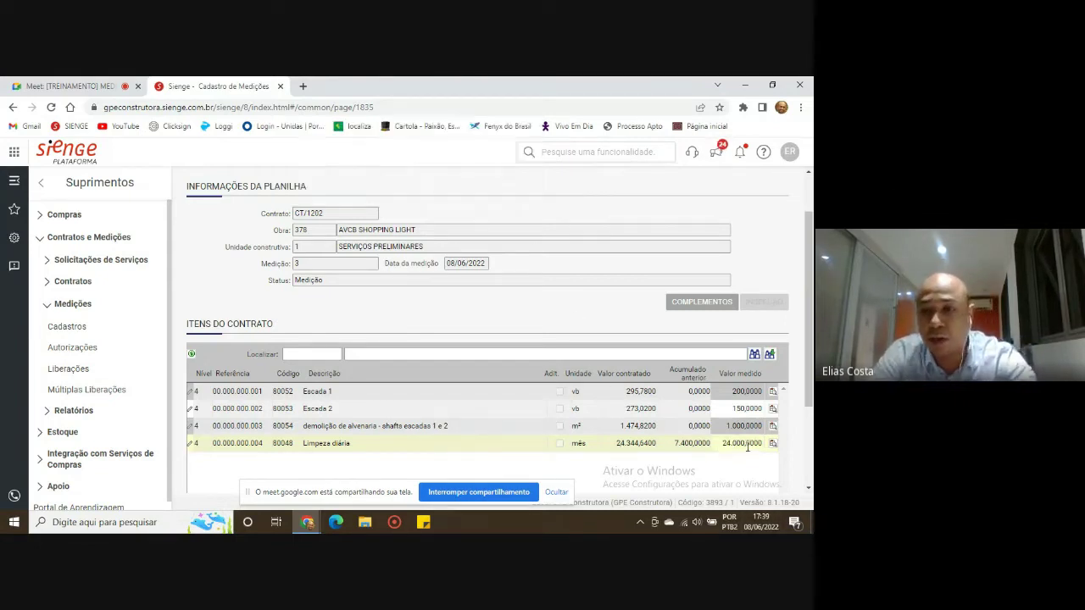
# Try a measured value of 16944,65 for Limpeza diária and dismiss the alert.
pyautogui.click(747, 444)
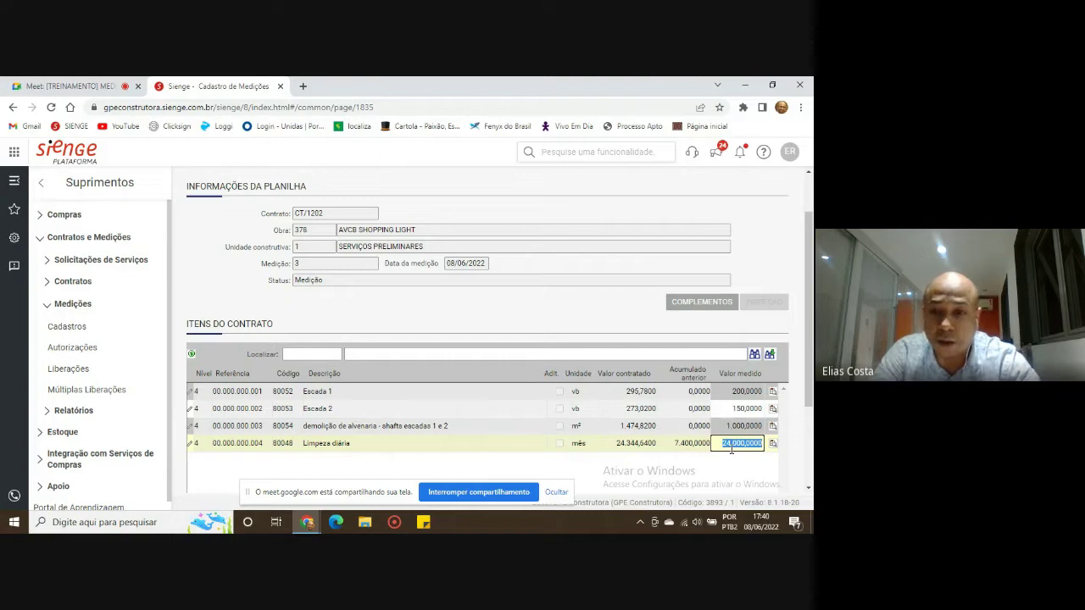
pyautogui.write('18')
pyautogui.write('9')
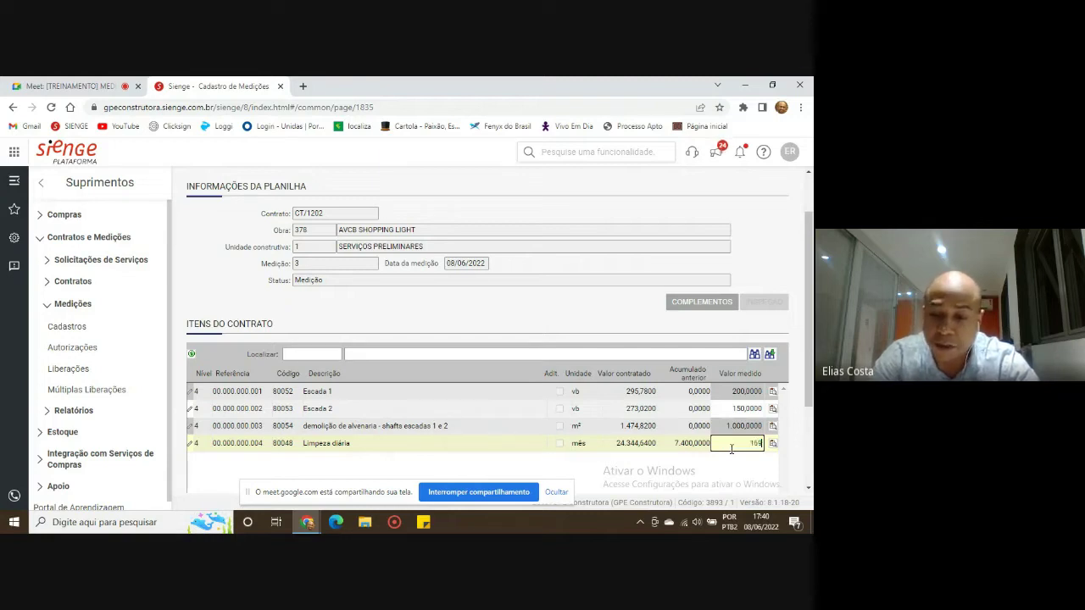
pyautogui.write('44')
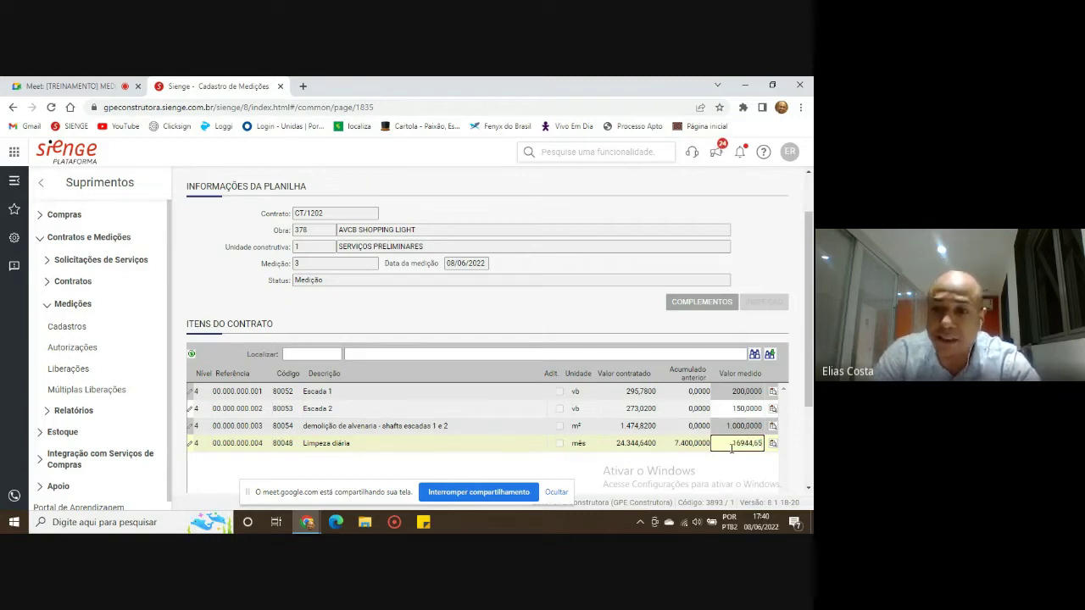
pyautogui.write(',65')
pyautogui.press('Return')
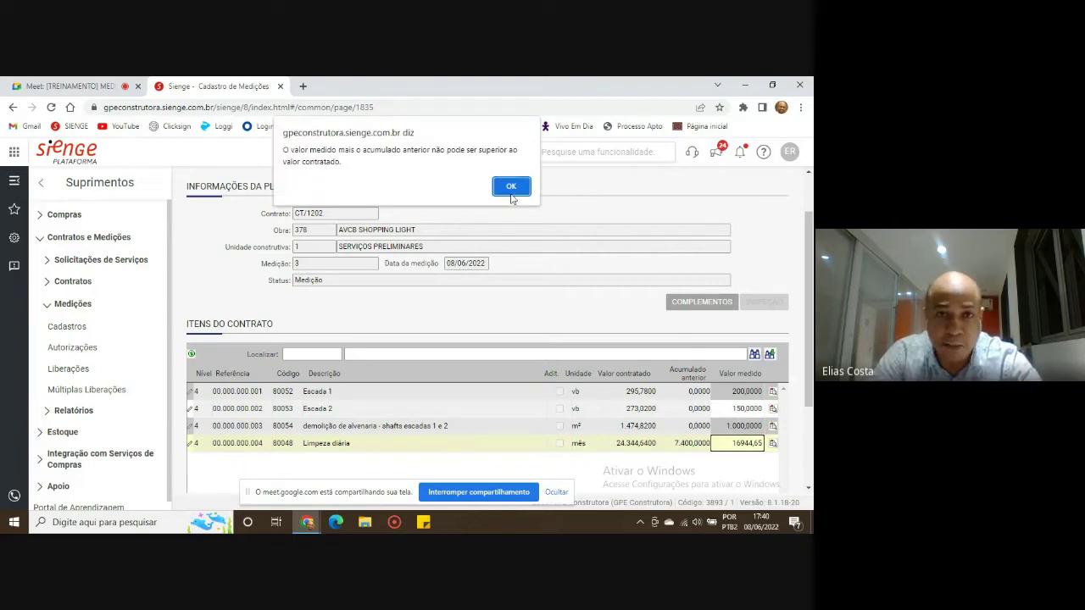
pyautogui.moveTo(342, 164); pyautogui.dragTo(284, 144)
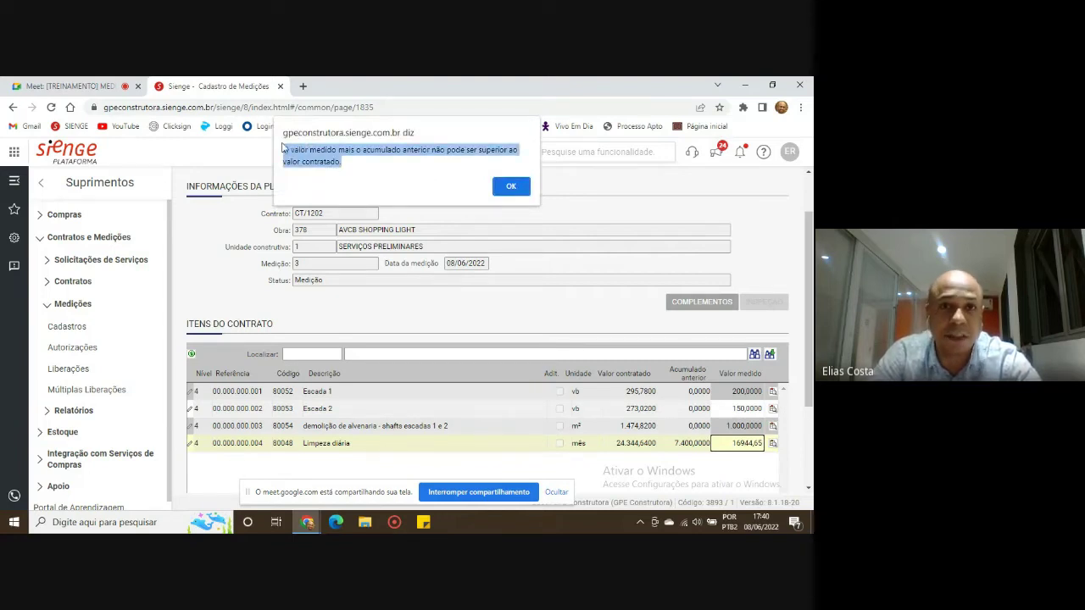
pyautogui.click(512, 186)
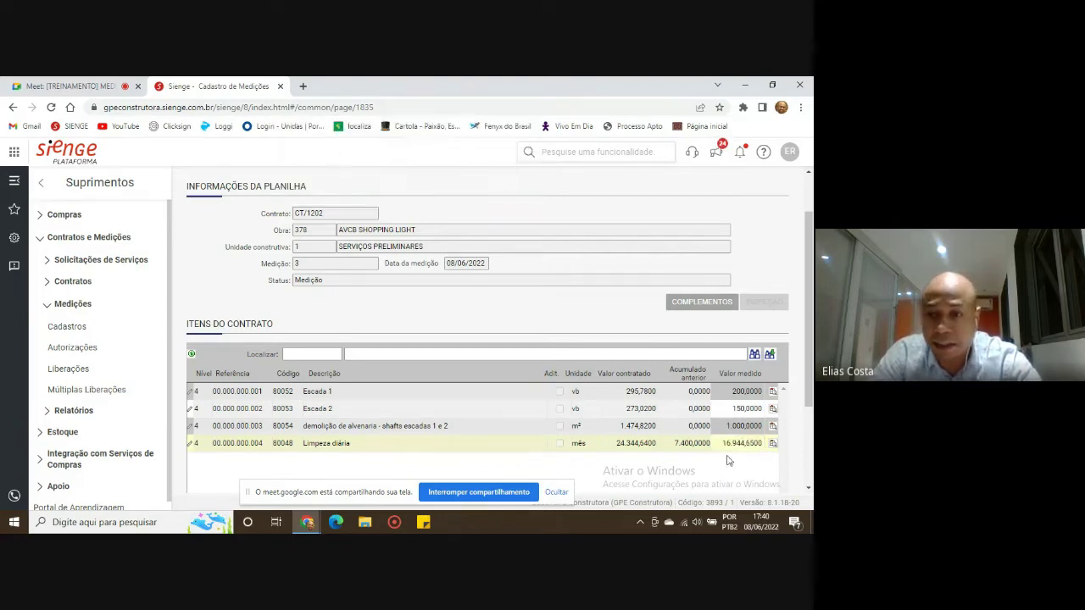
# Try a measured value of 100000 for Limpeza diária and dismiss the alert.
pyautogui.click(729, 445)
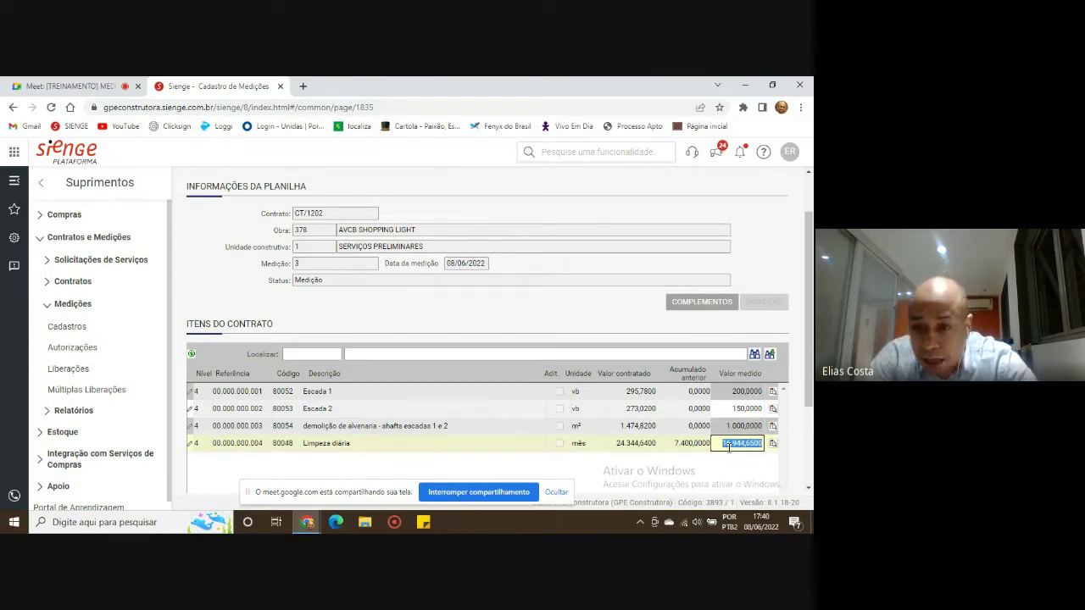
pyautogui.write('100000')
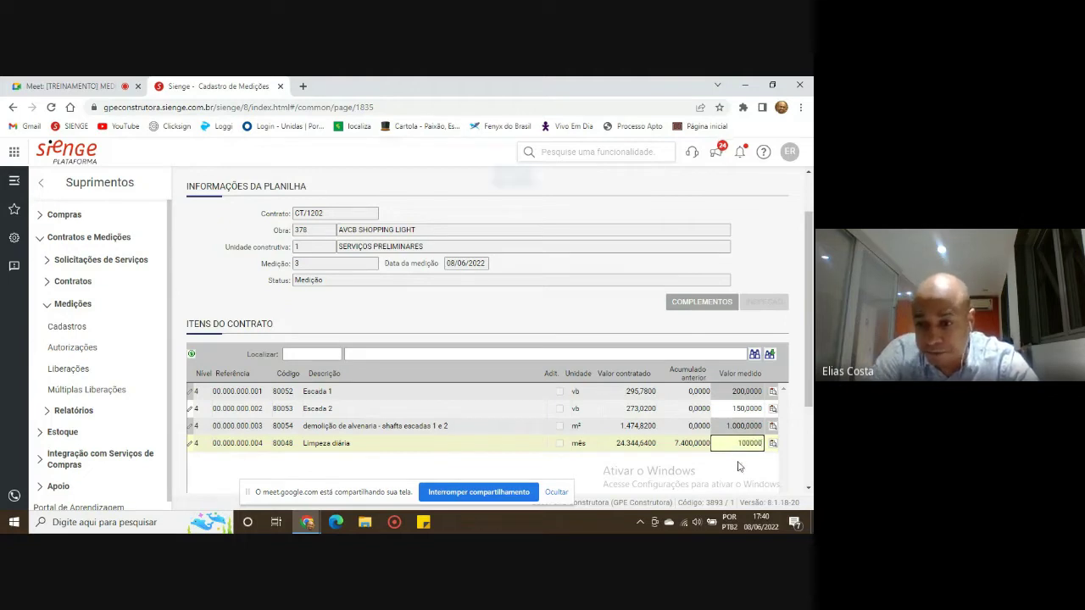
pyautogui.press('Tab')
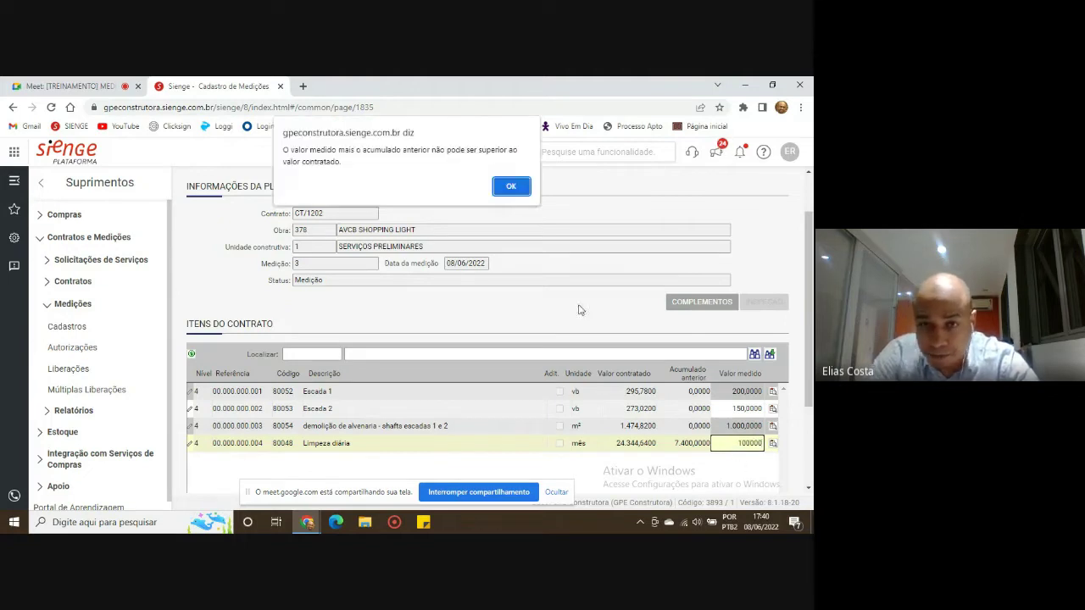
pyautogui.click(511, 186)
# Set the measured value of Limpeza diária to 10000, review the four item values and save the unit's items.
pyautogui.click(758, 444)
pyautogui.write('10000')
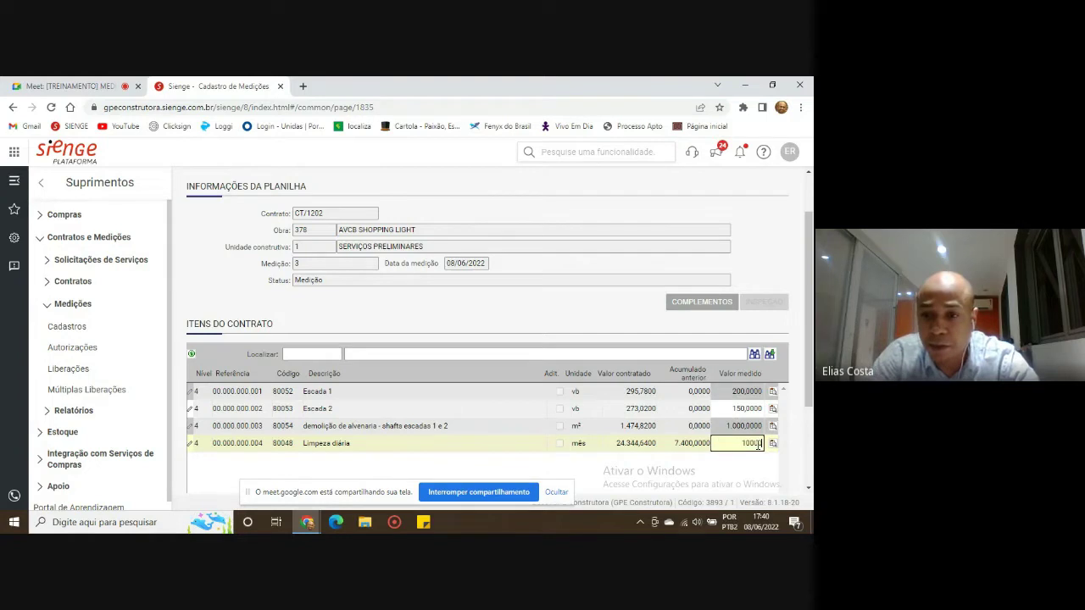
pyautogui.press('Tab')
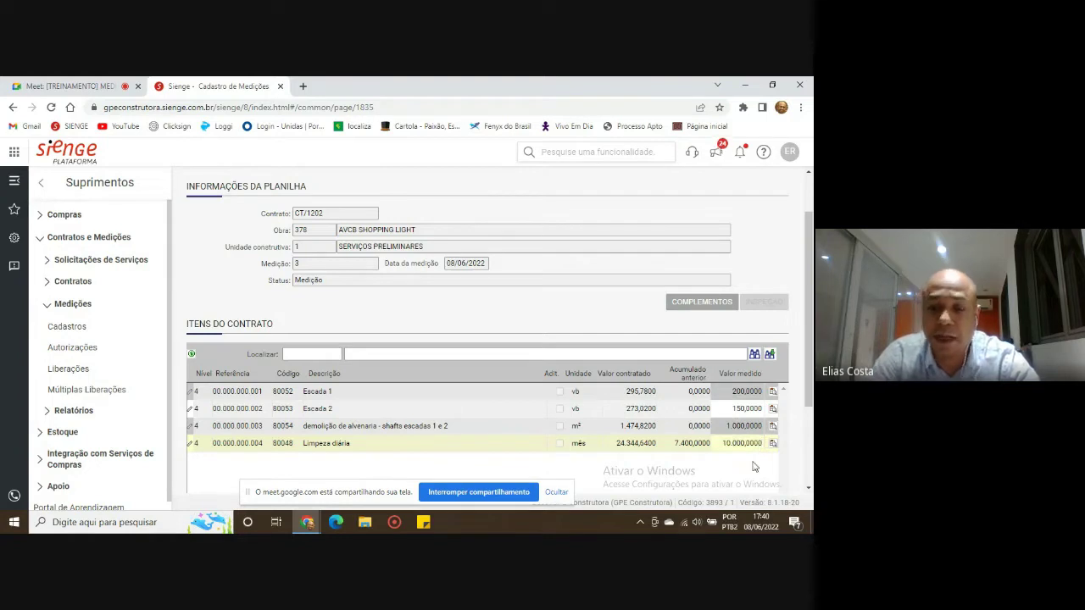
pyautogui.click(741, 392)
pyautogui.click(740, 408)
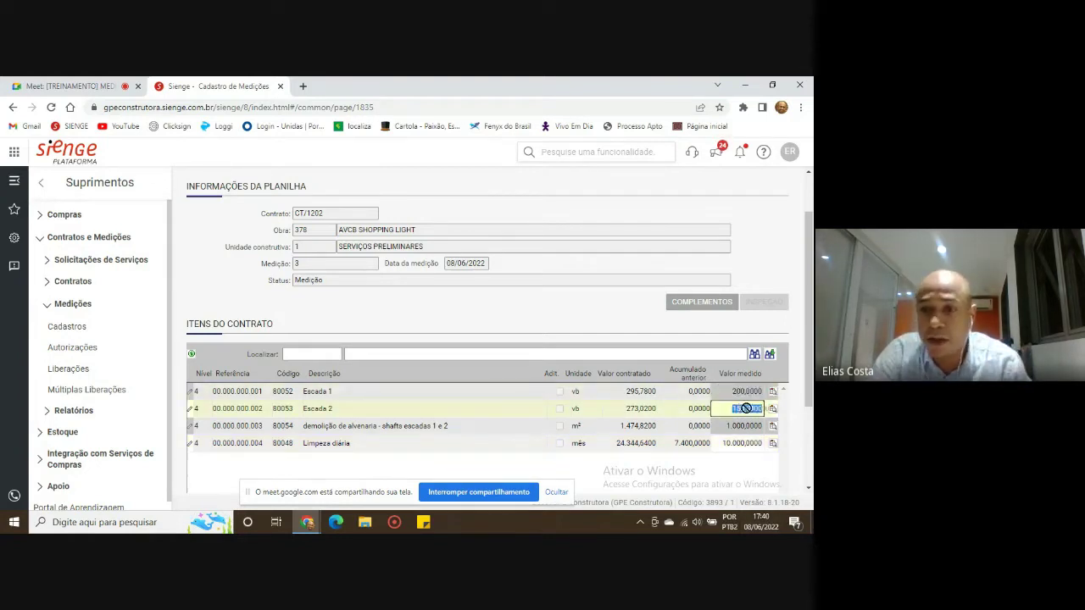
pyautogui.click(747, 426)
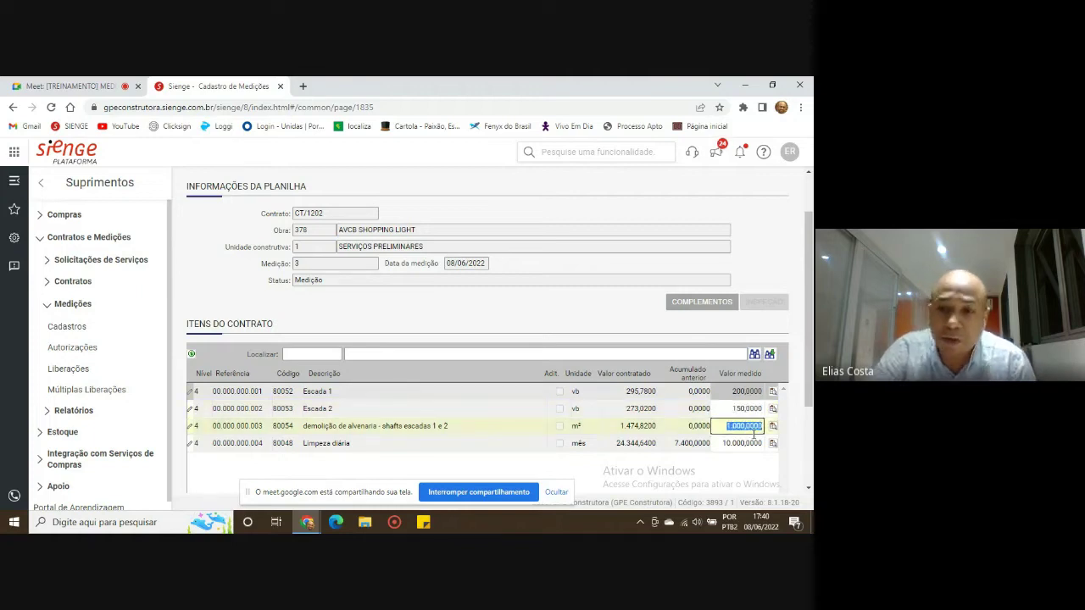
pyautogui.click(749, 442)
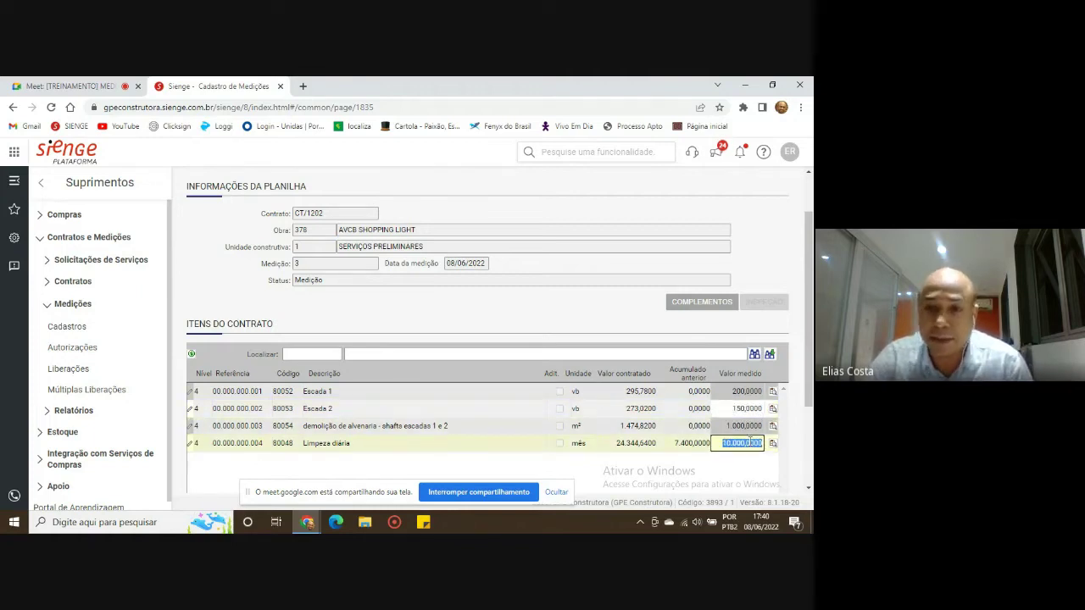
pyautogui.scroll(-2, 763, 450)
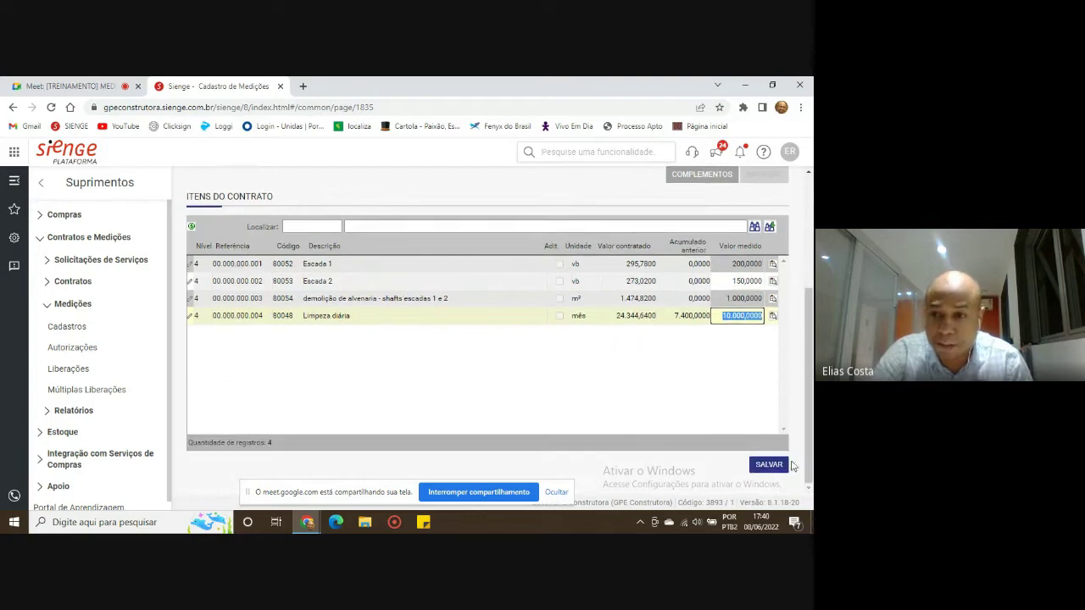
pyautogui.click(772, 466)
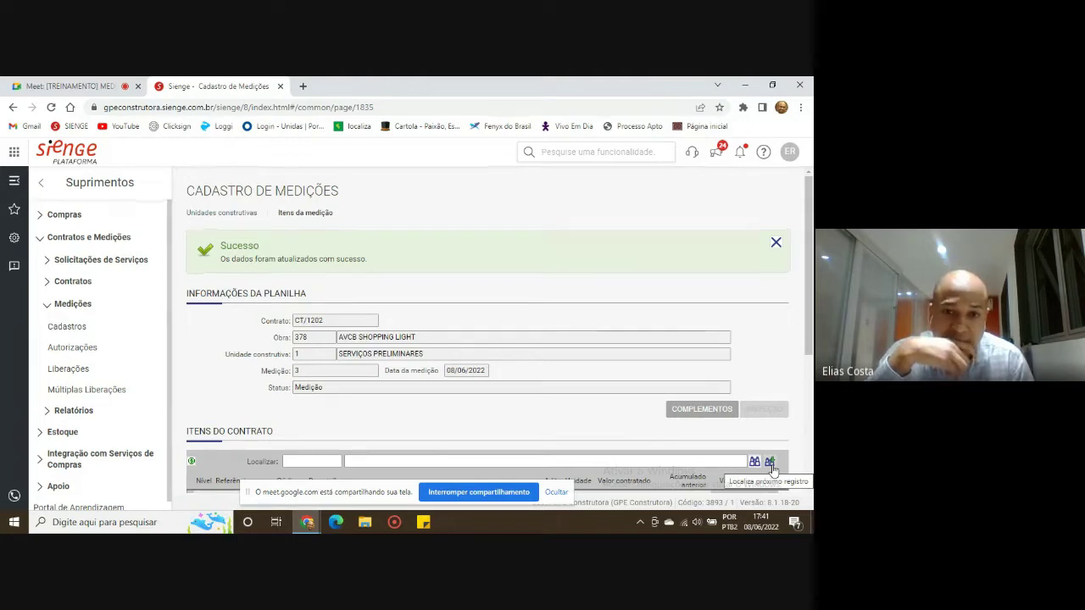
# Return to the measurement's construction units and open its Liberação to examine the Totais da medição.
pyautogui.click(241, 215)
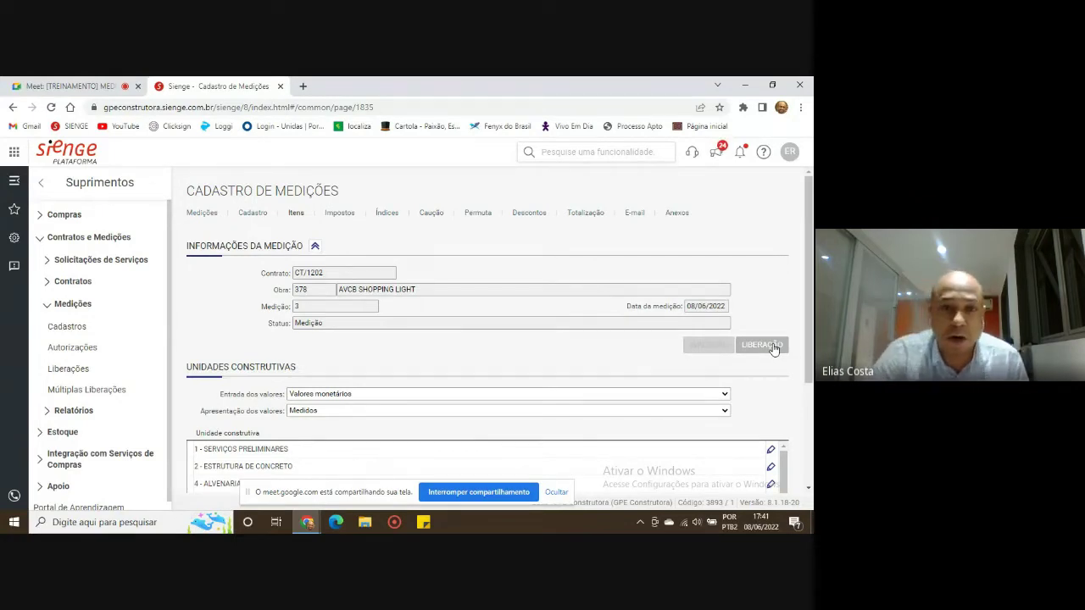
pyautogui.click(761, 345)
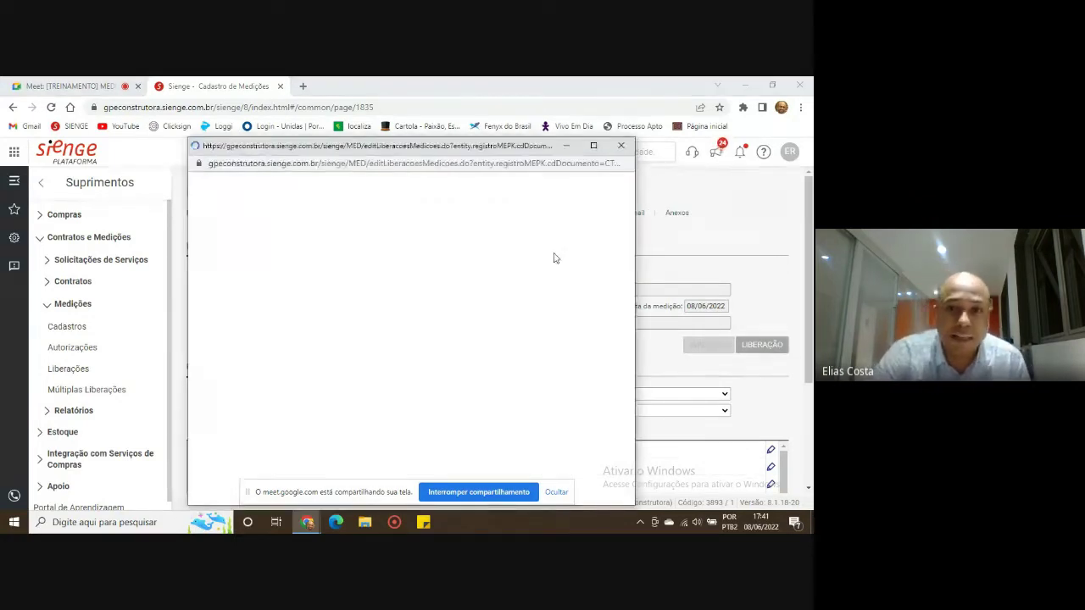
pyautogui.scroll(-2, 574, 242)
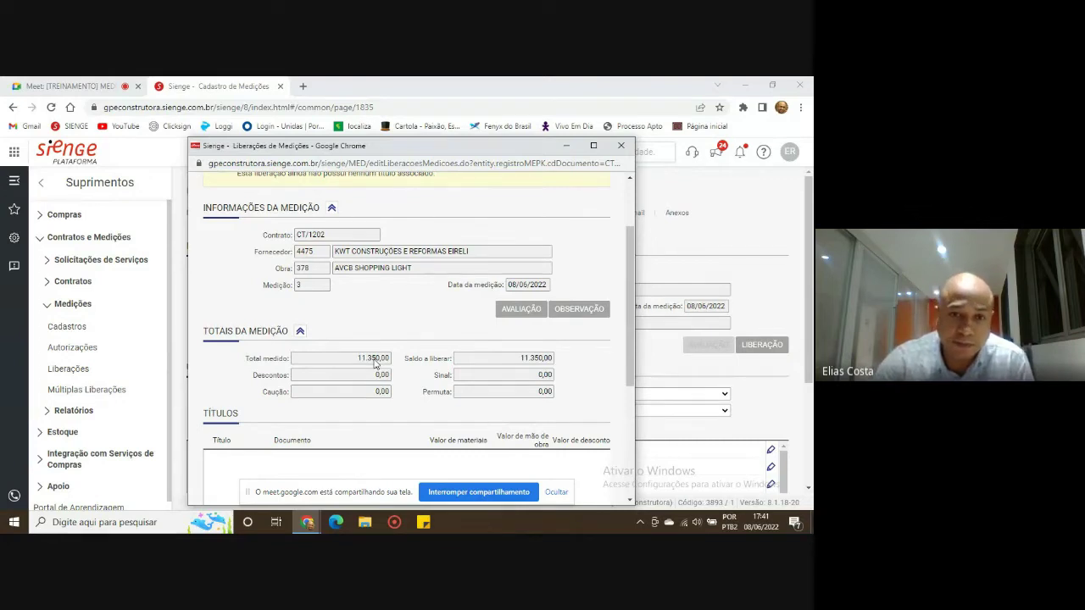
# Close the release window, set Entrada dos valores to Percentuais and open the items of unit 1 - SERVIÇOS PRELIMINARES.
pyautogui.click(620, 145)
pyautogui.click(725, 394)
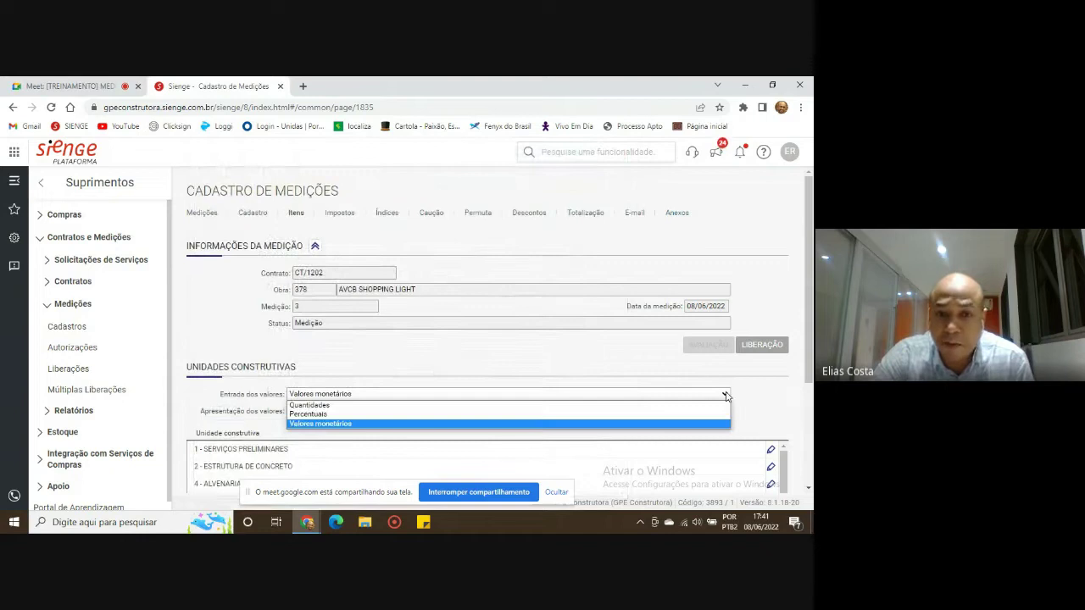
pyautogui.click(476, 414)
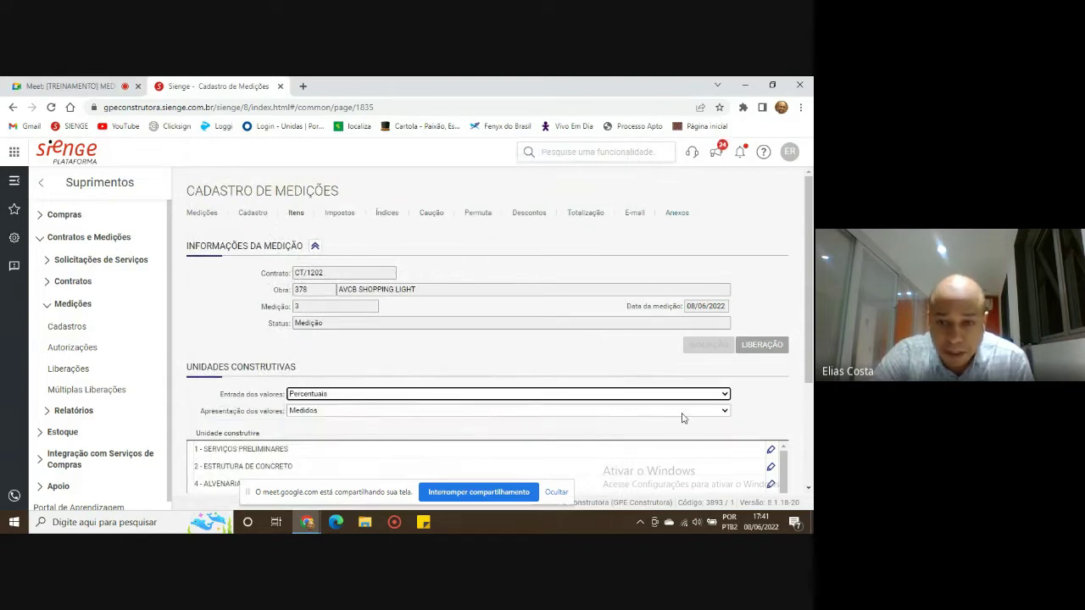
pyautogui.click(772, 414)
pyautogui.click(771, 450)
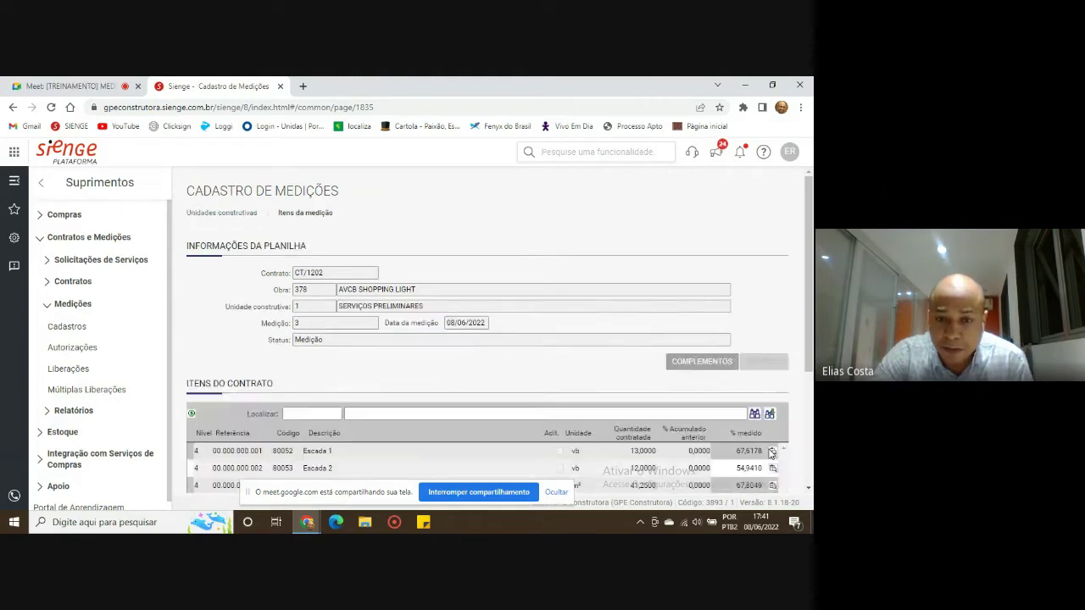
# Compare the contracted quantity with the % medido for Escada 1, Escada 2, the shaft masonry demolition and Limpeza diária.
pyautogui.scroll(-2, 678, 364)
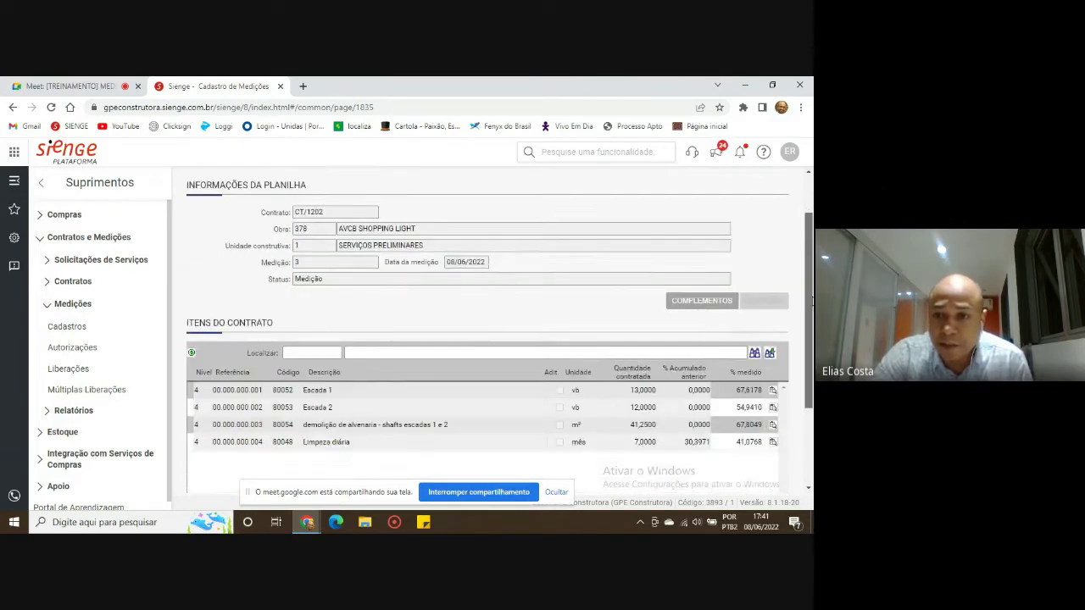
pyautogui.click(742, 347)
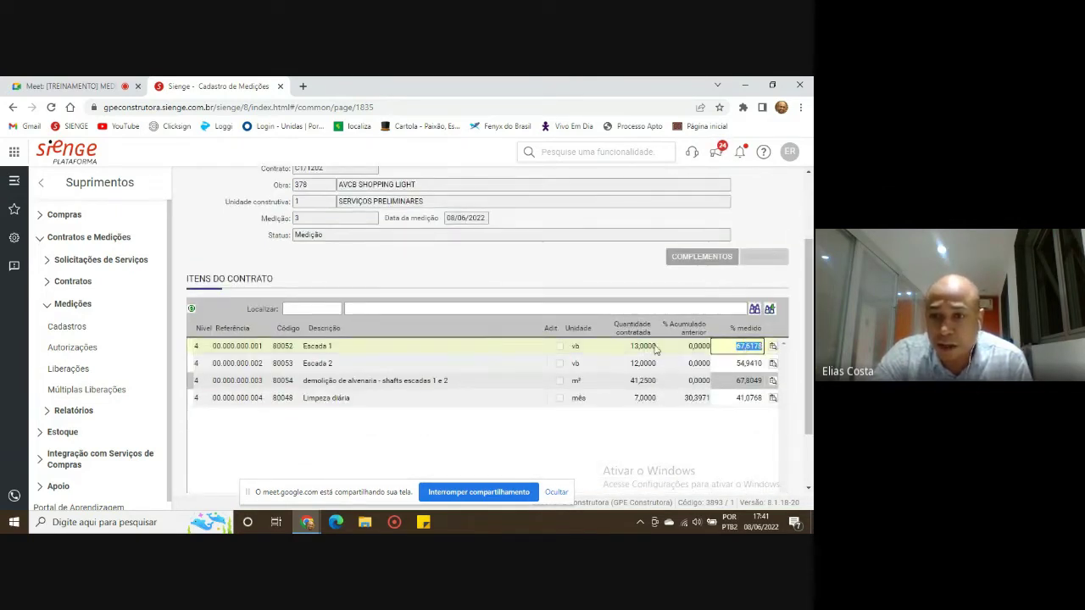
pyautogui.click(626, 344)
pyautogui.click(640, 363)
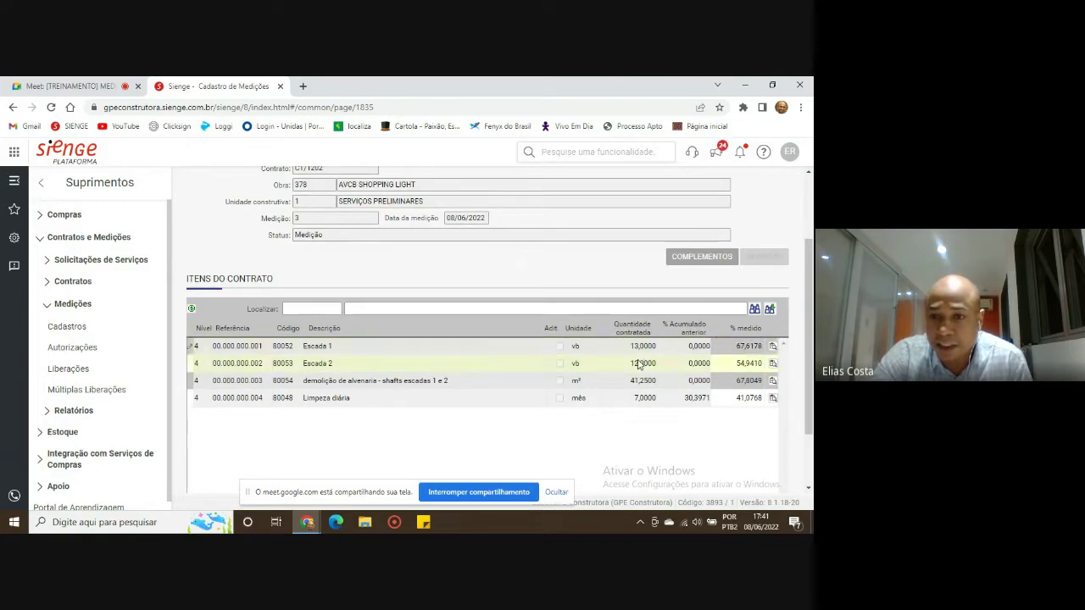
pyautogui.click(735, 362)
pyautogui.click(649, 386)
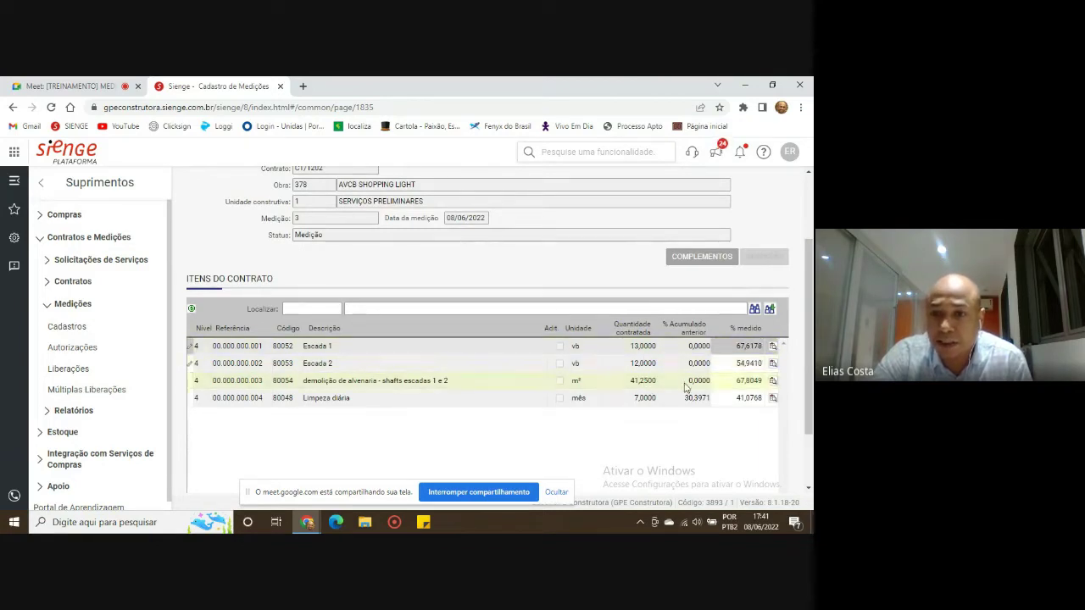
pyautogui.click(745, 398)
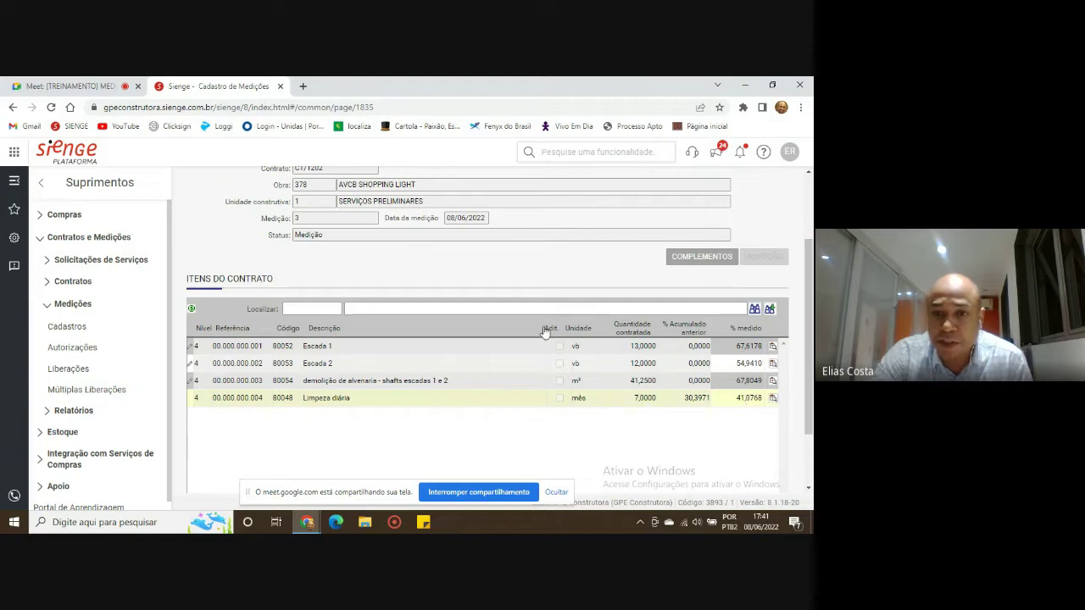
# Return to the construction units, set Entrada dos valores to Quantidades and reopen the items of SERVIÇOS PRELIMINARES.
pyautogui.scroll(2, 538, 336)
pyautogui.click(249, 214)
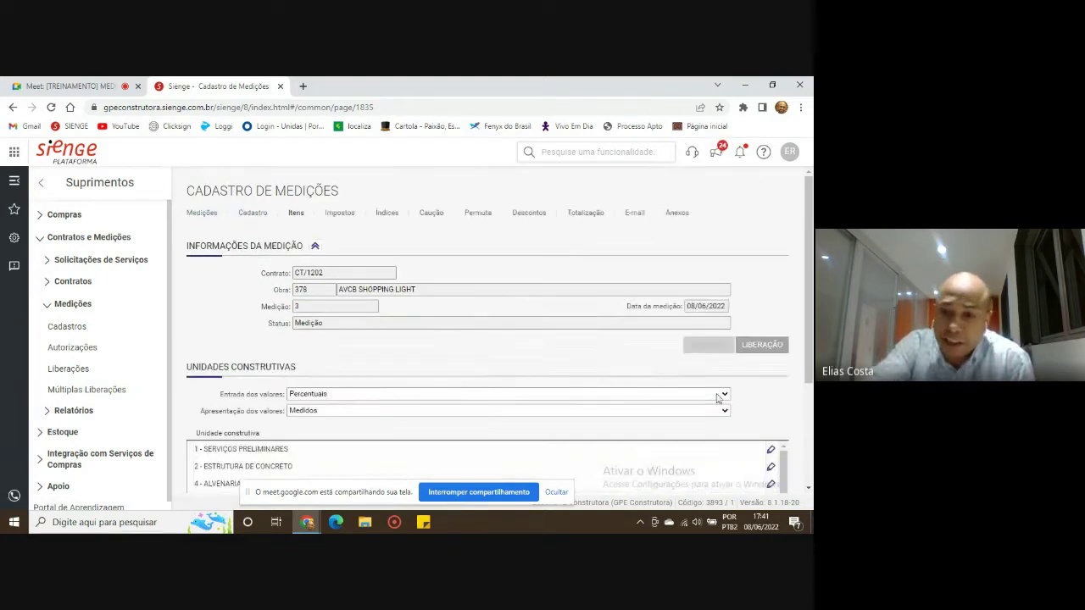
pyautogui.click(618, 395)
pyautogui.click(555, 406)
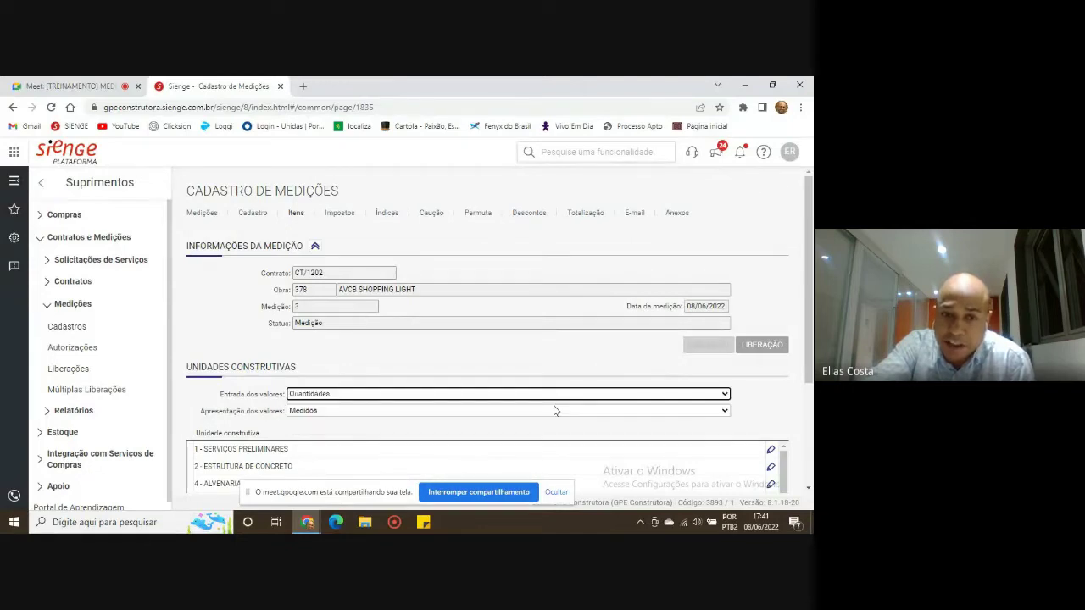
pyautogui.scroll(-2, 786, 358)
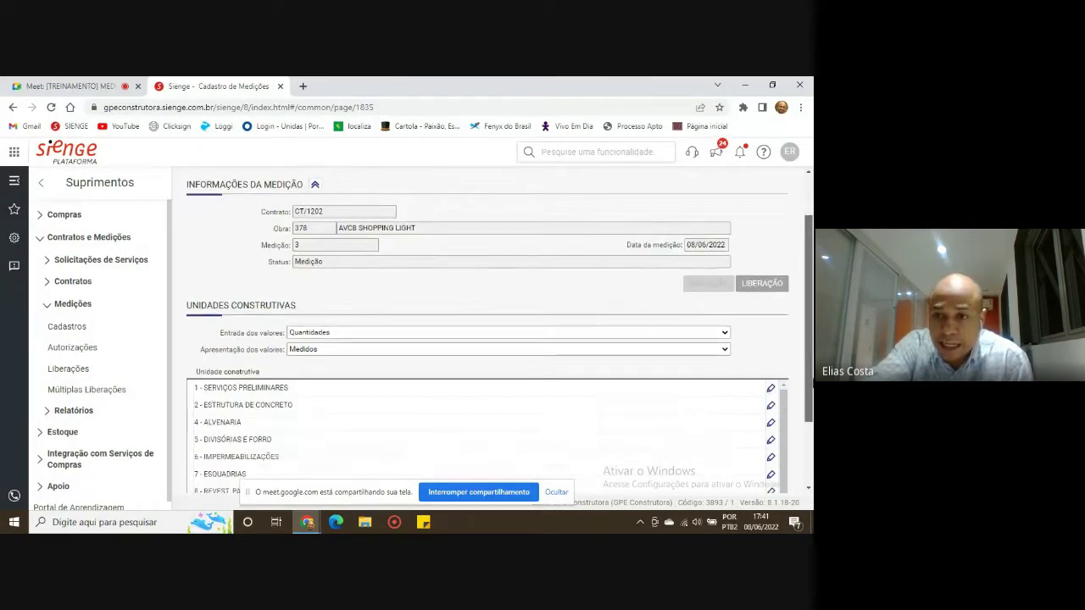
pyautogui.click(771, 376)
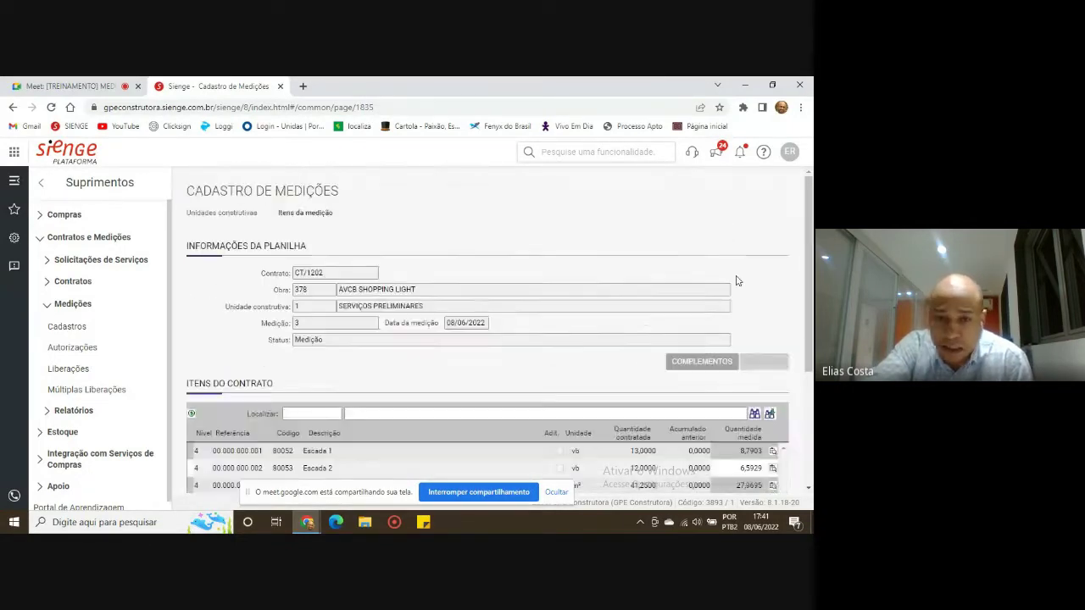
# Compare the contracted quantity with the Quantidade medida for each of the four SERVIÇOS PRELIMINARES items.
pyautogui.scroll(-3, 739, 281)
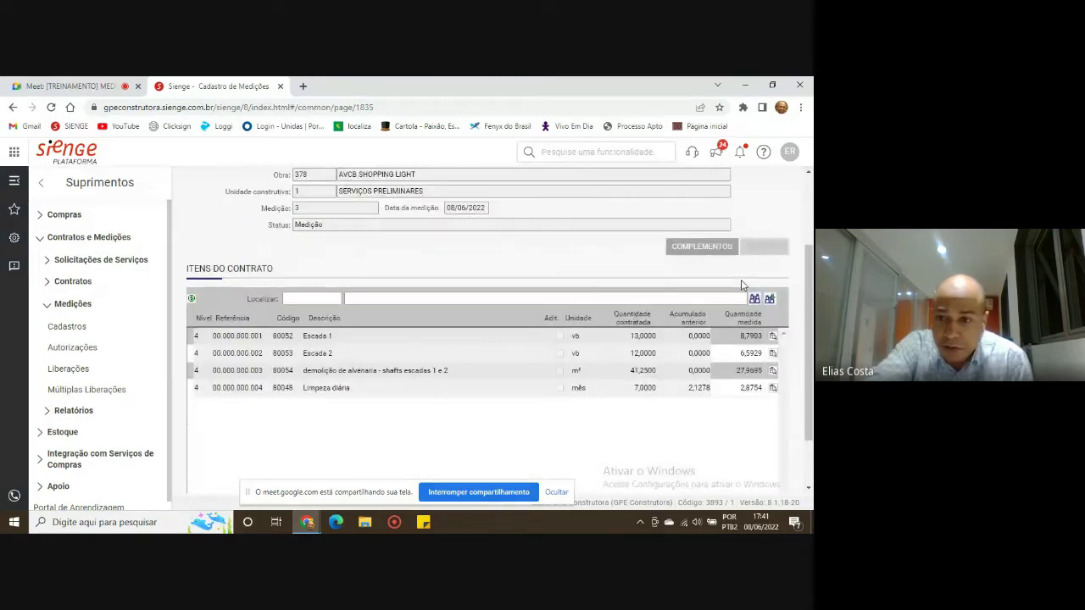
pyautogui.click(669, 335)
pyautogui.click(732, 332)
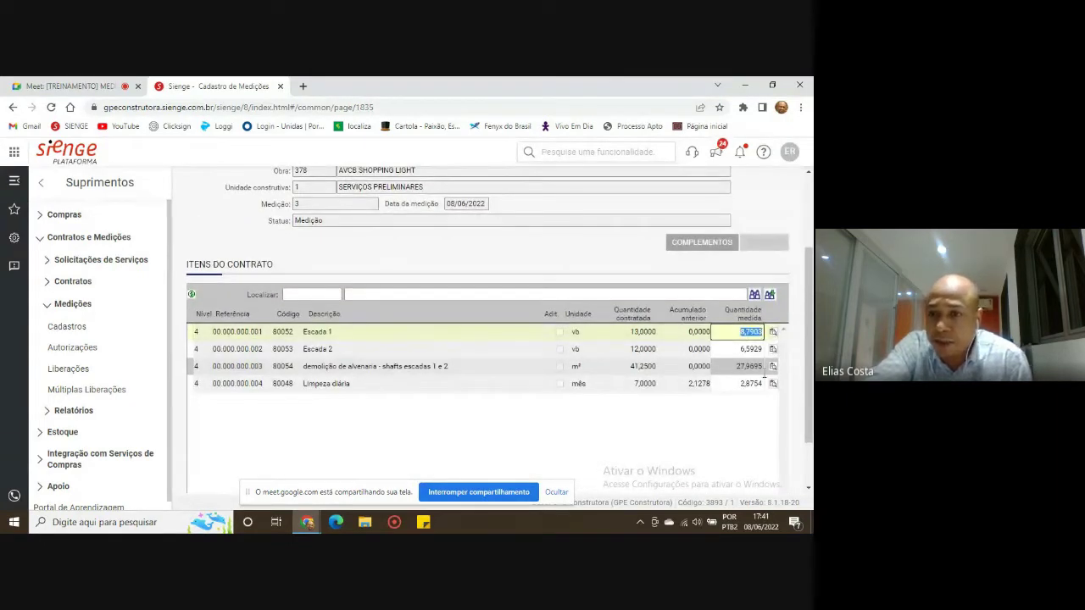
pyautogui.click(653, 349)
pyautogui.click(752, 350)
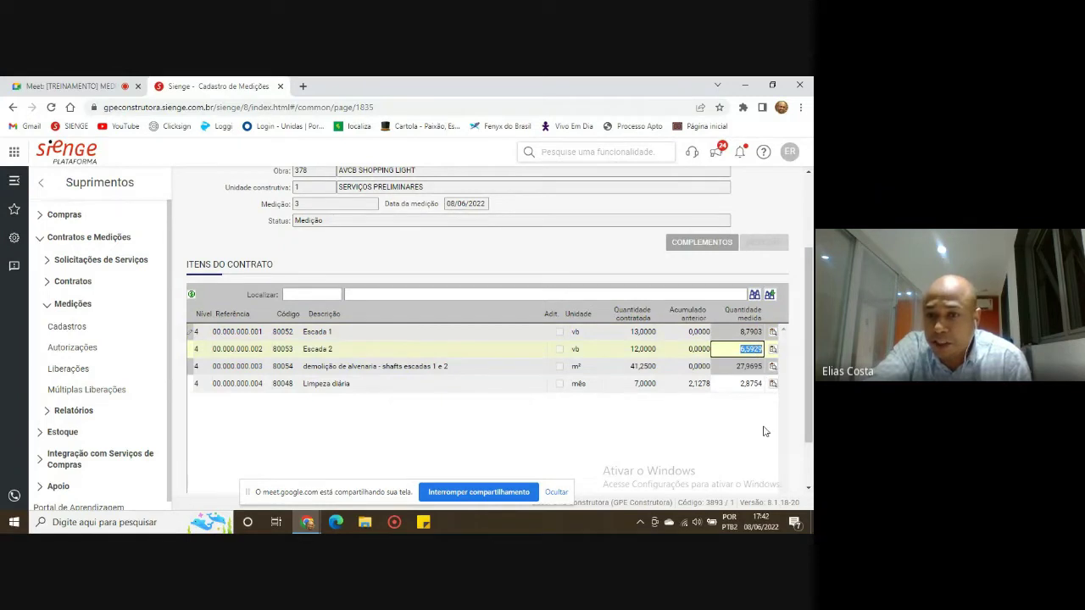
pyautogui.click(649, 371)
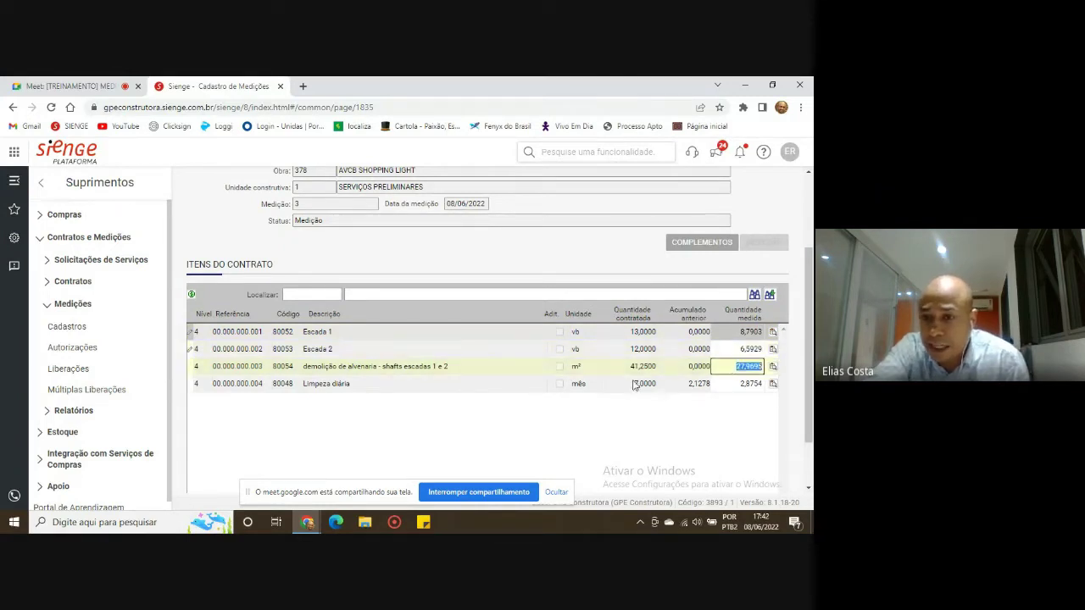
pyautogui.click(635, 385)
pyautogui.click(751, 383)
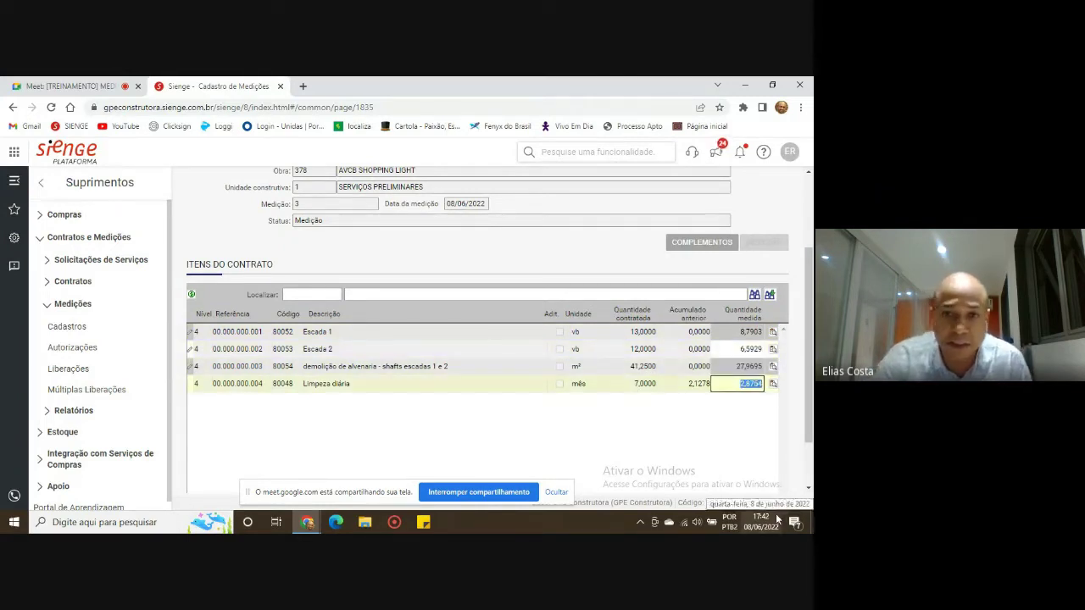
# Set Entrada dos valores back to Valores monetários and review the measured values of the SERVIÇOS PRELIMINARES items.
pyautogui.scroll(3, 531, 344)
pyautogui.click(234, 214)
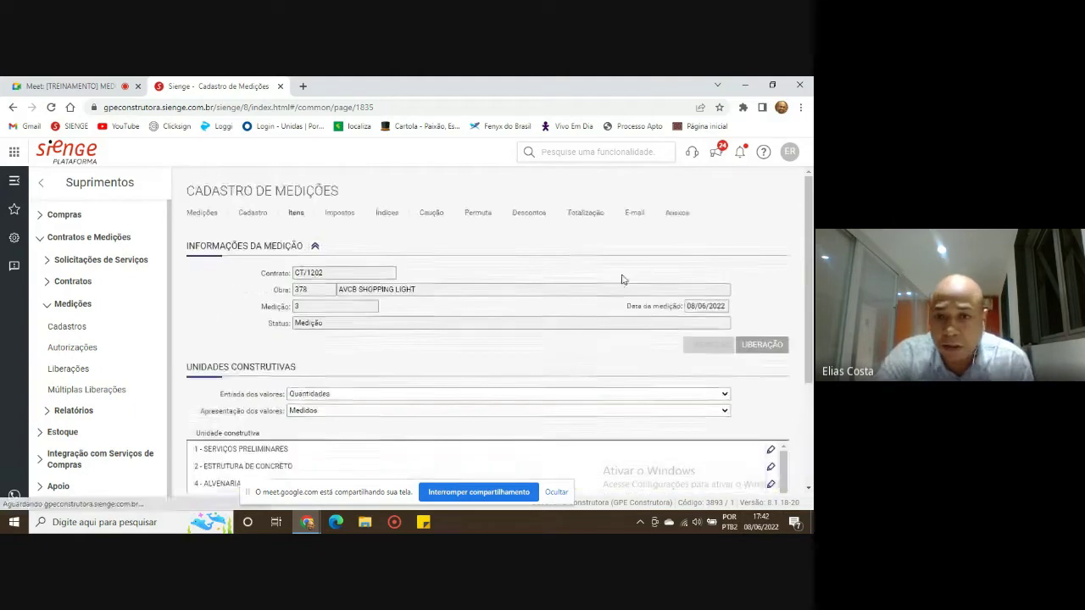
pyautogui.scroll(-2, 623, 280)
pyautogui.click(726, 335)
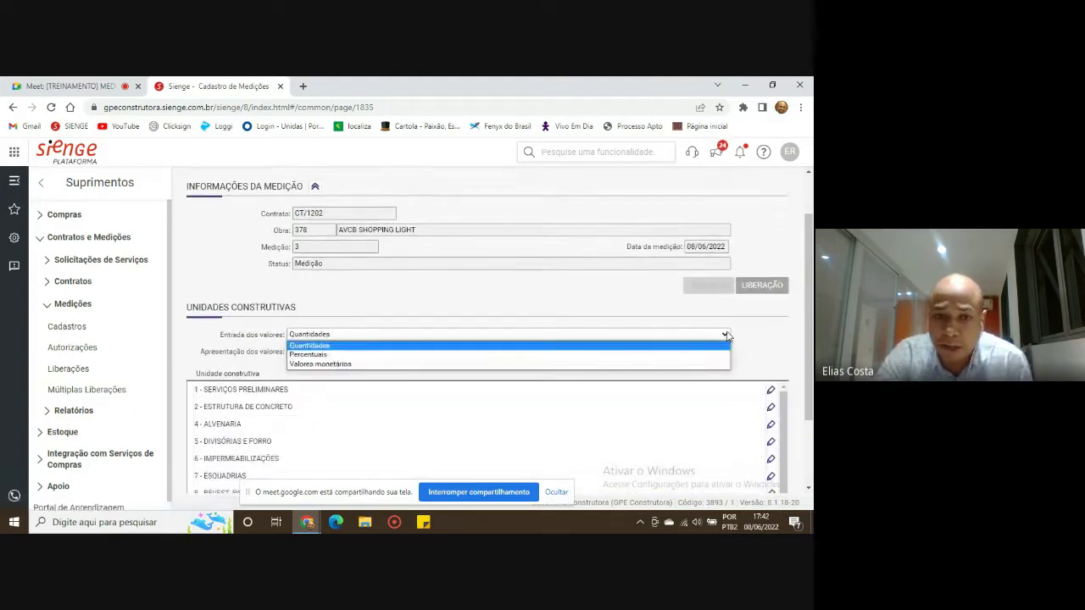
pyautogui.click(634, 365)
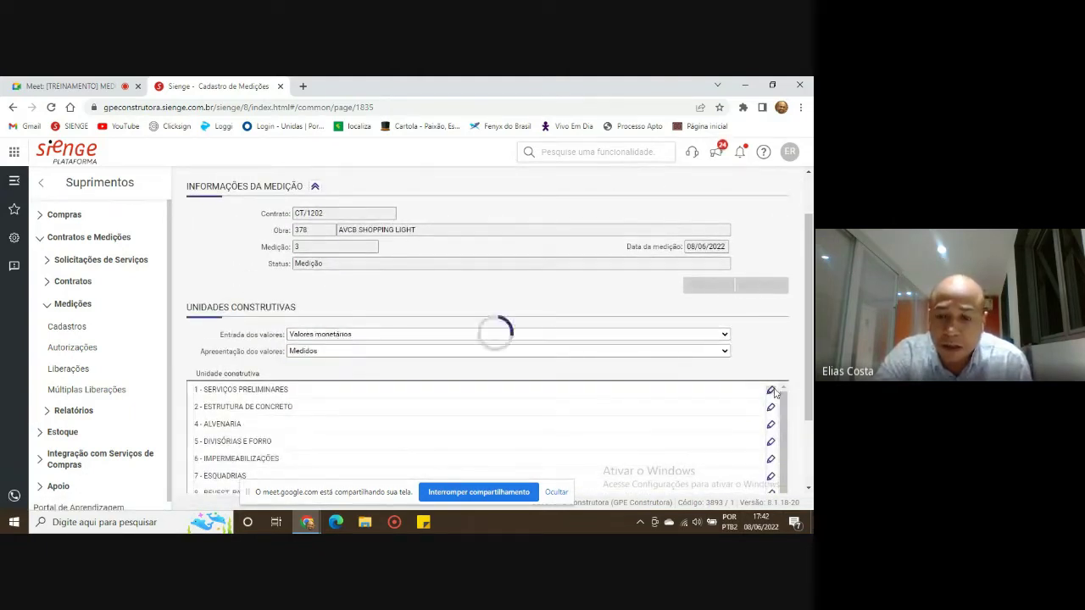
pyautogui.click(771, 391)
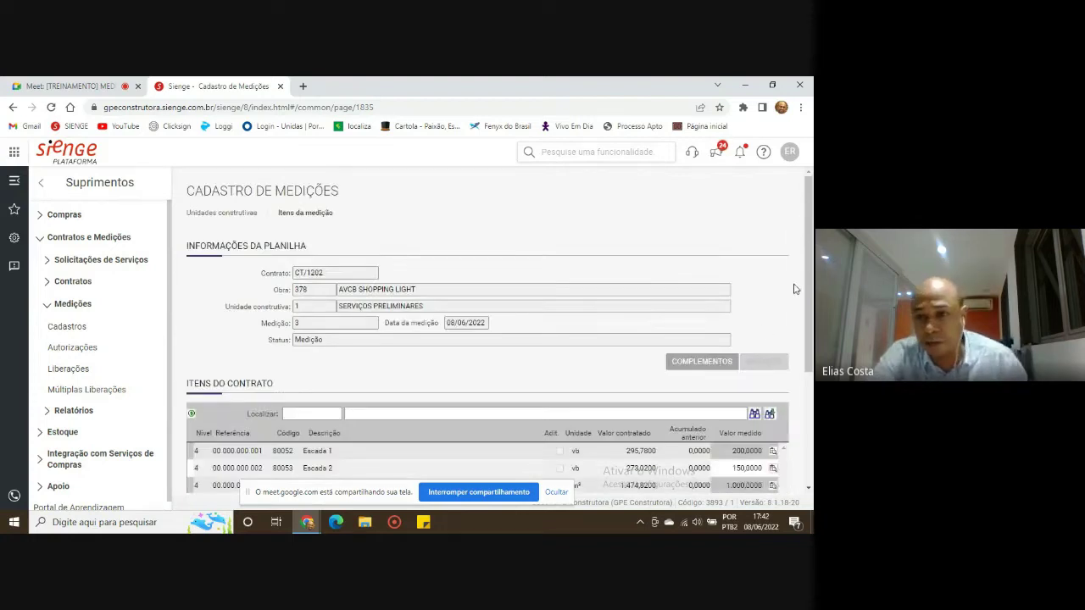
pyautogui.moveTo(809, 281); pyautogui.dragTo(812, 332)
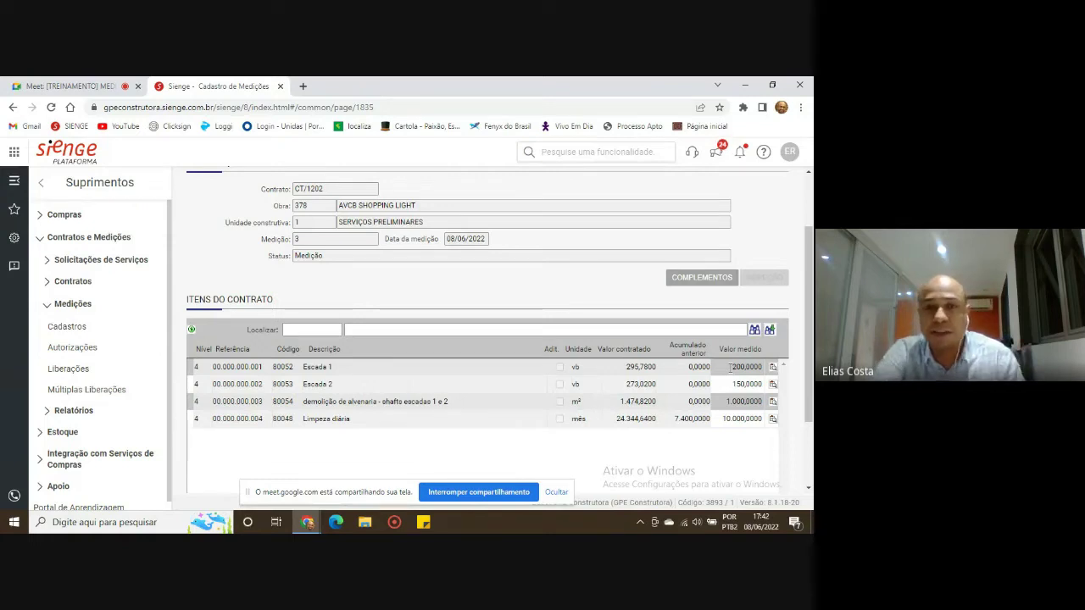
pyautogui.scroll(2, 413, 231)
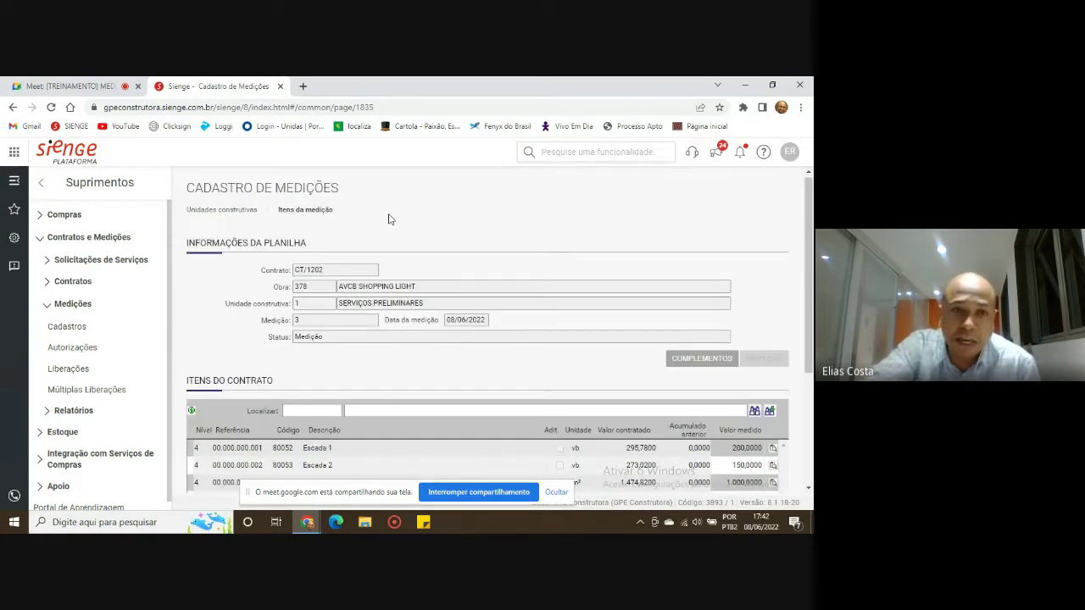
# Return to the construction units and open the measurement's Liberação to check the Total medido.
pyautogui.click(236, 213)
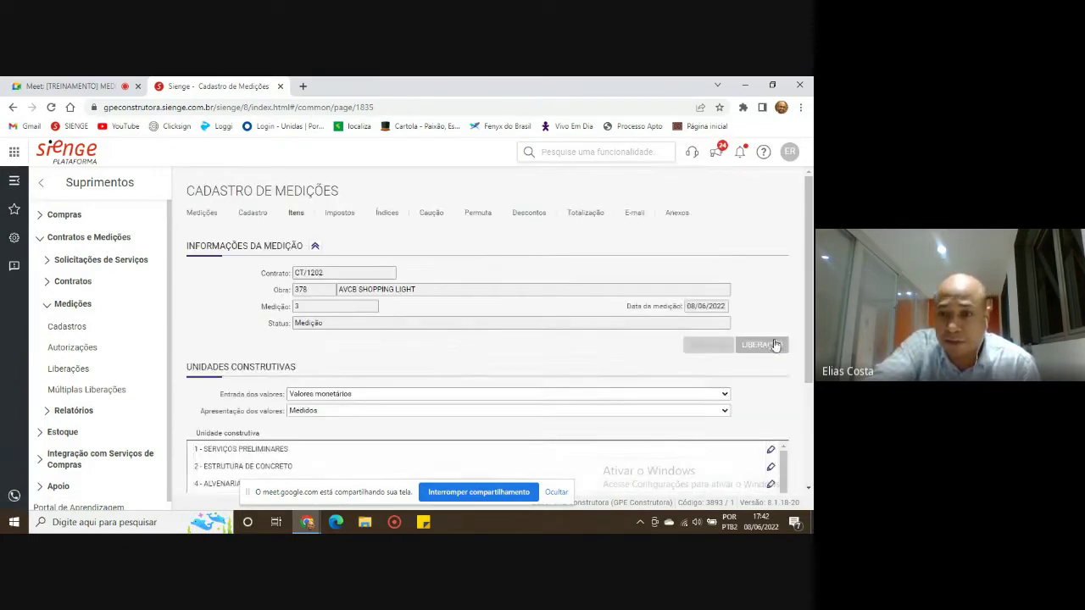
pyautogui.click(776, 345)
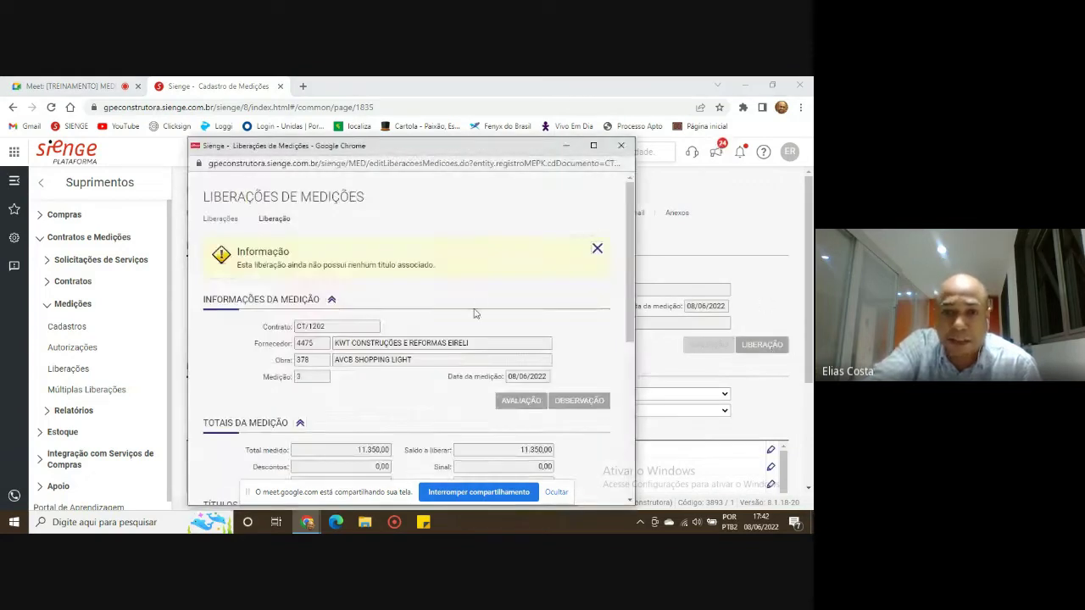
pyautogui.scroll(-2, 628, 243)
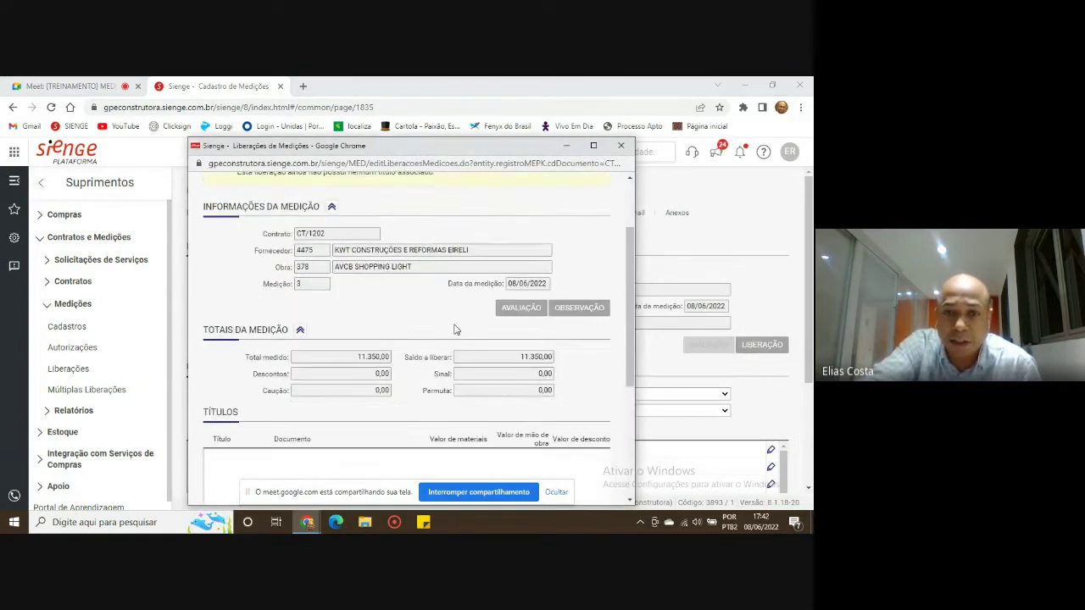
pyautogui.doubleClick(369, 358)
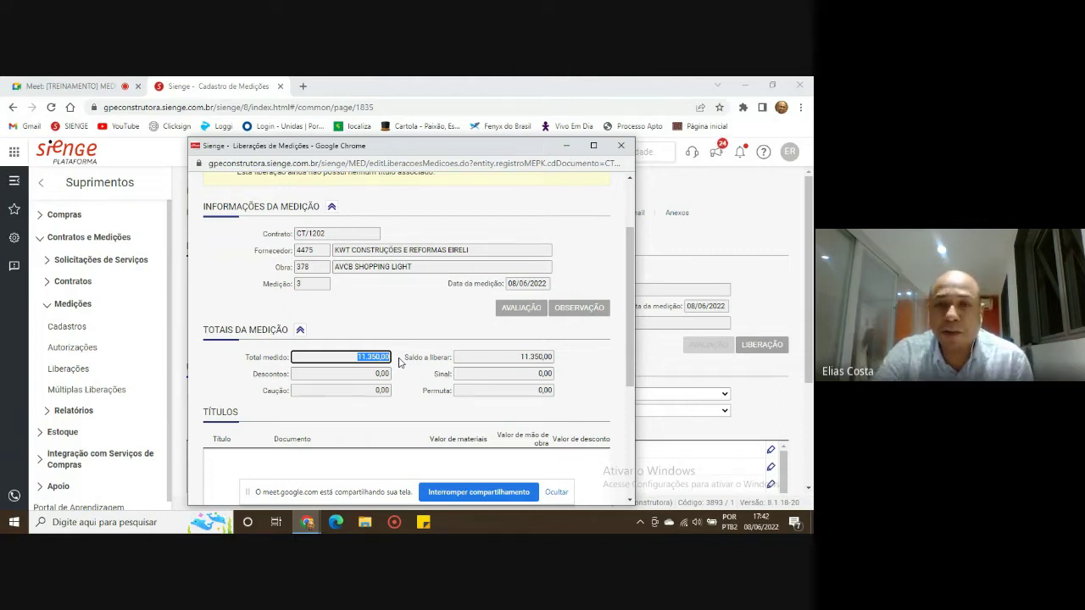
# Open the measurement Autorizações page in a separate browser tab and run its query without any filters.
pyautogui.rightClick(88, 353)
pyautogui.click(119, 355)
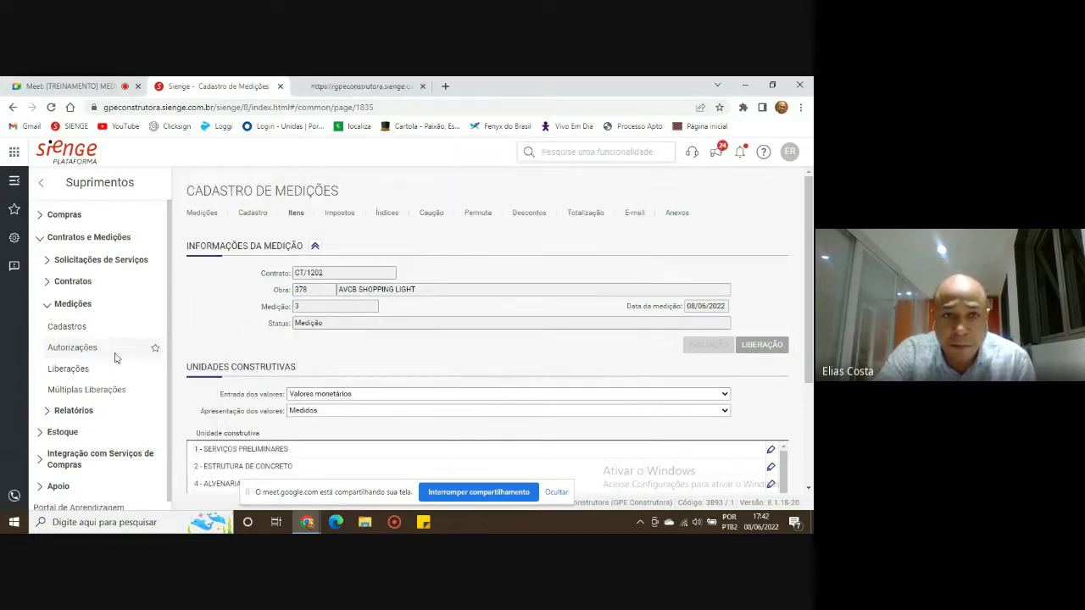
pyautogui.click(366, 88)
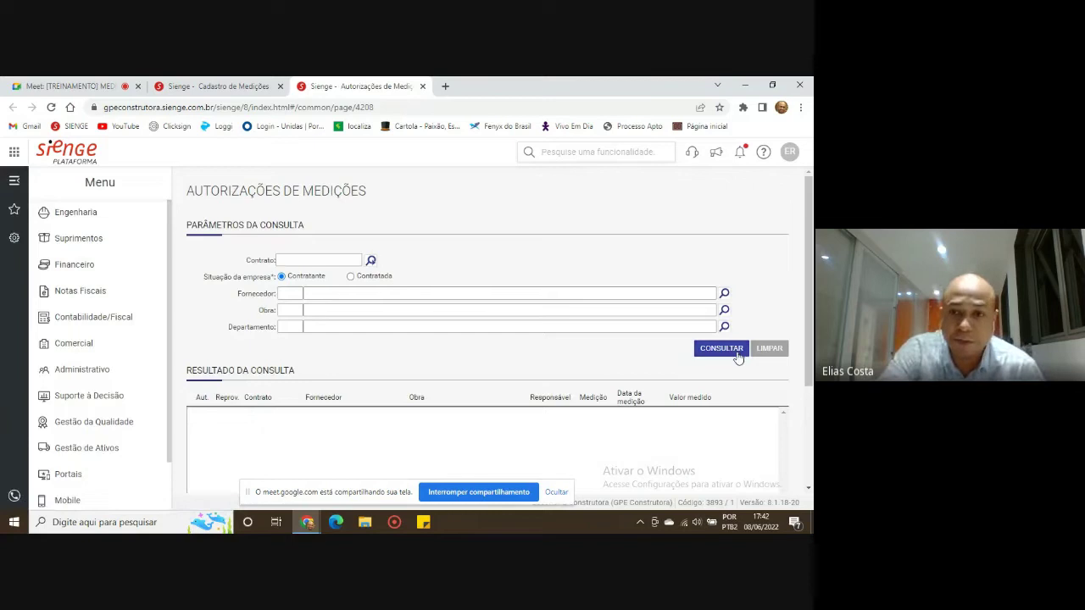
pyautogui.click(734, 351)
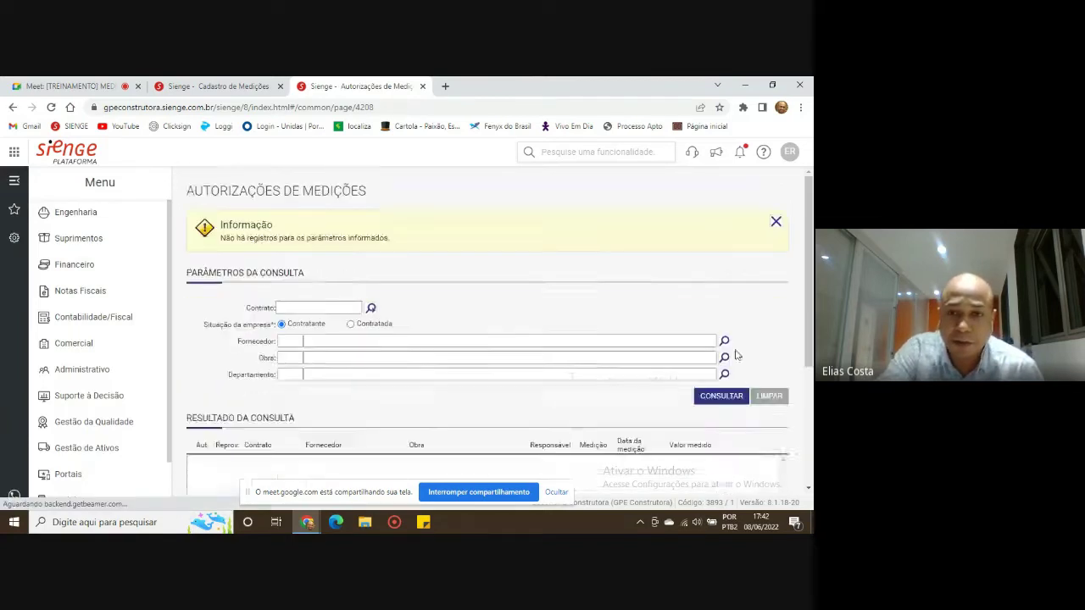
# Examine the Resultado da consulta columns and save option for authorizations, and return to the Cadastro de Medições construction units.
pyautogui.scroll(-2, 653, 285)
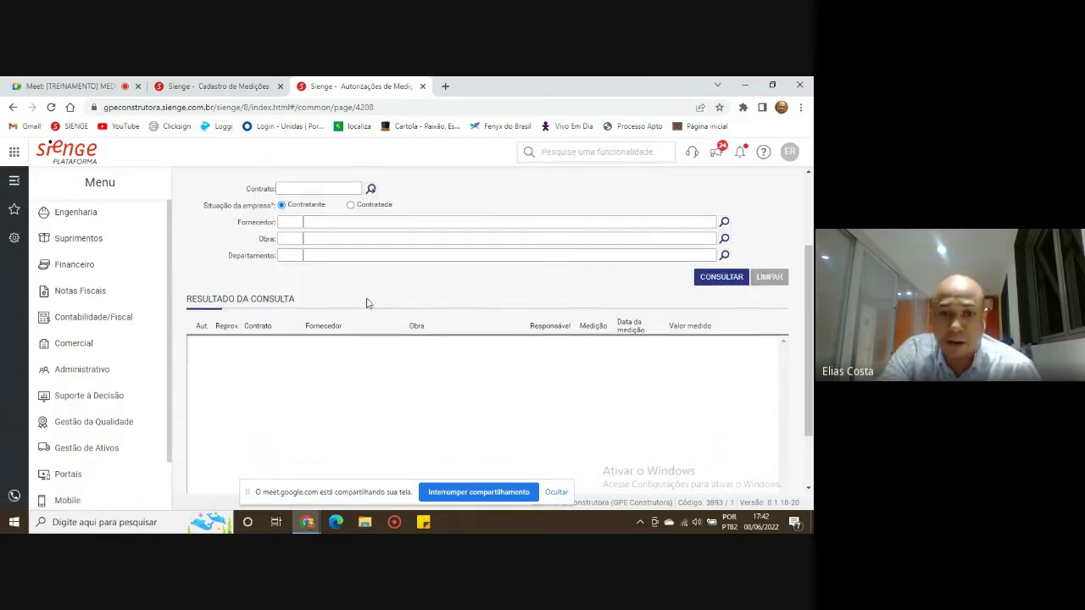
pyautogui.moveTo(194, 331); pyautogui.dragTo(206, 334)
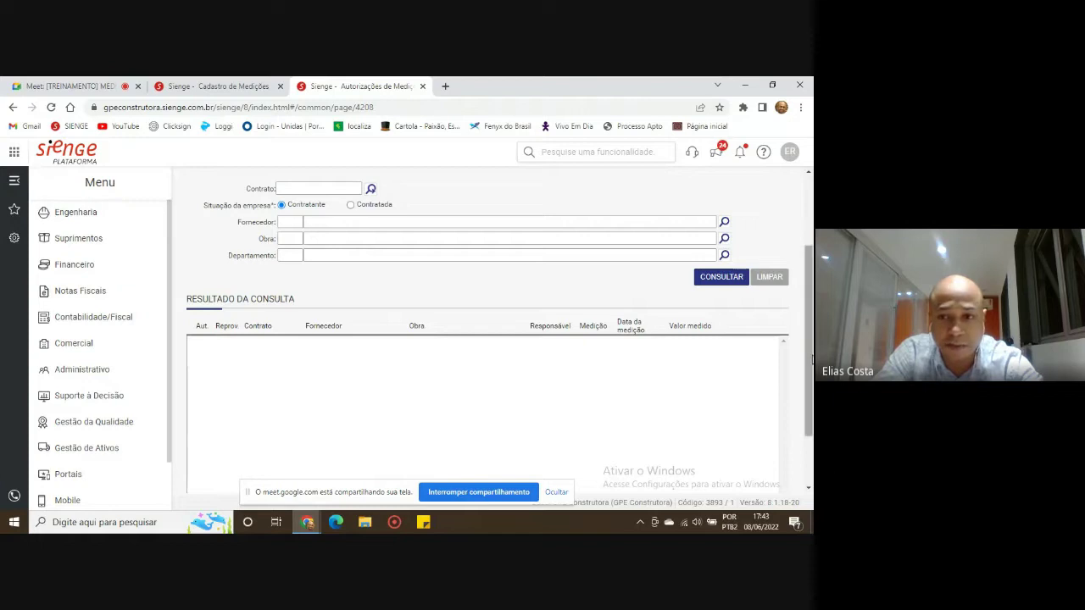
pyautogui.moveTo(810, 370); pyautogui.dragTo(812, 468)
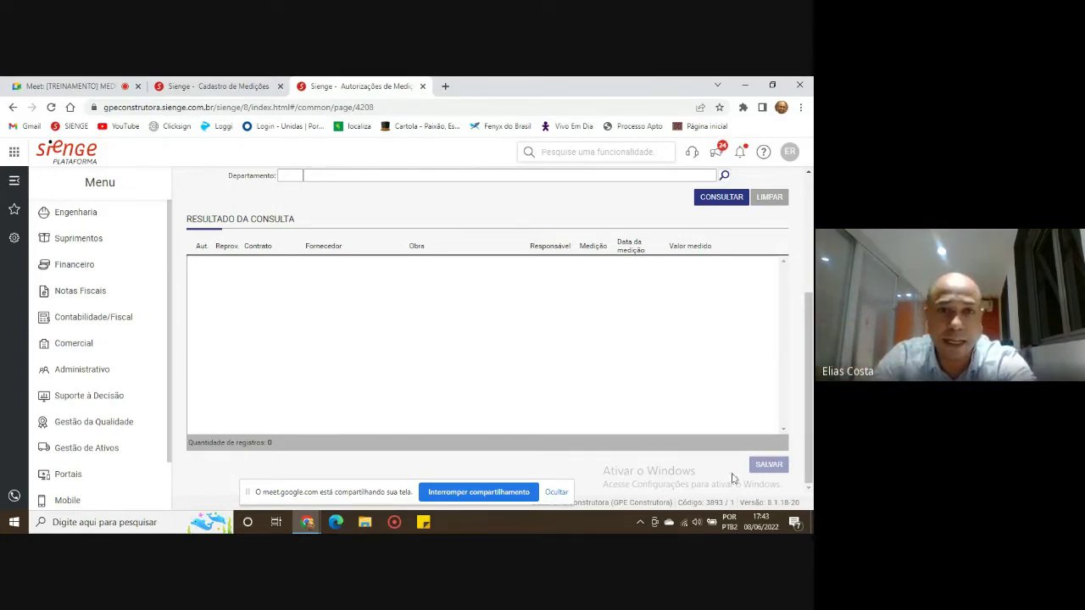
pyautogui.click(218, 86)
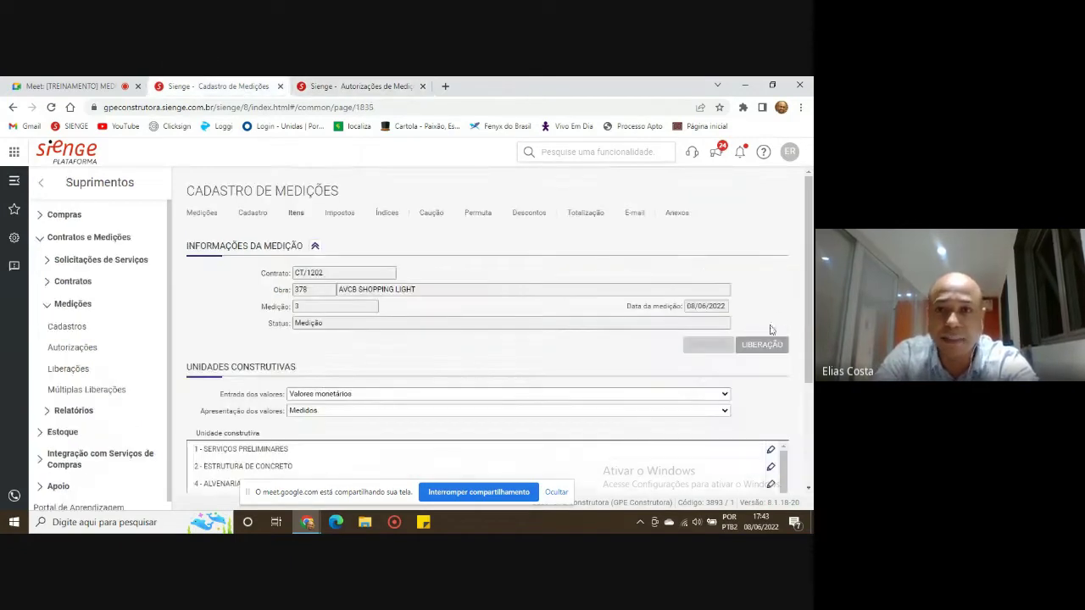
pyautogui.scroll(-2, 772, 356)
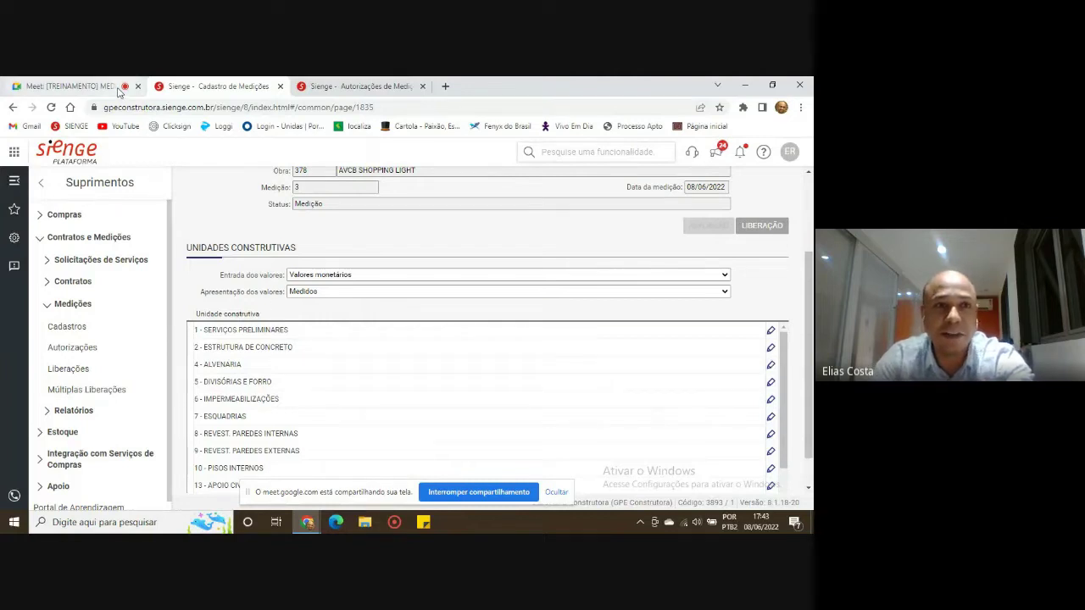
# Switch to the Google Meet call to follow the participants, revisiting the Cadastro de Medições construction units in between.
pyautogui.click(118, 89)
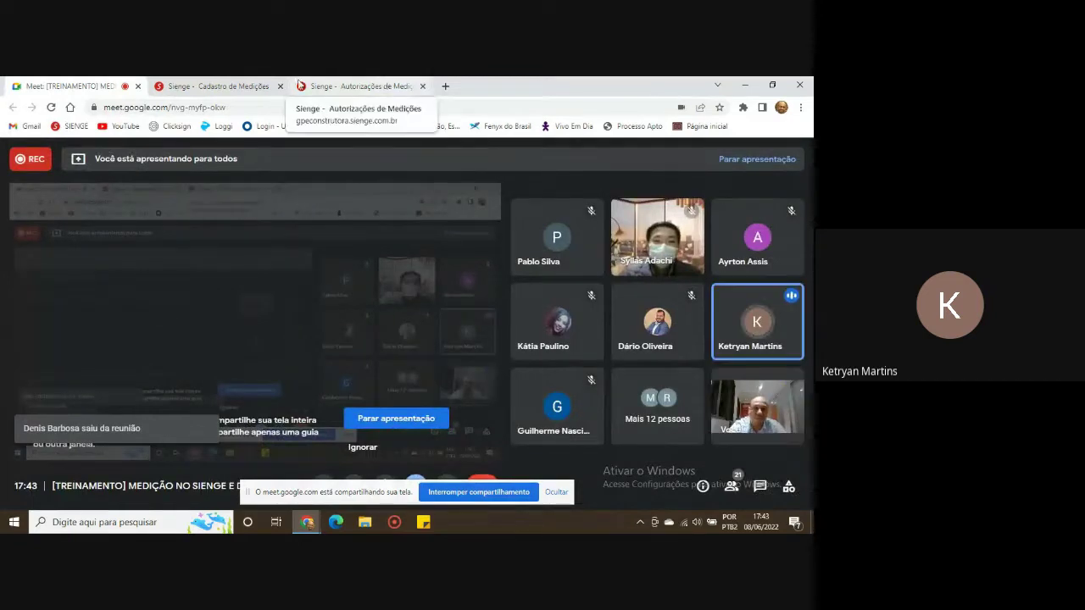
pyautogui.click(233, 84)
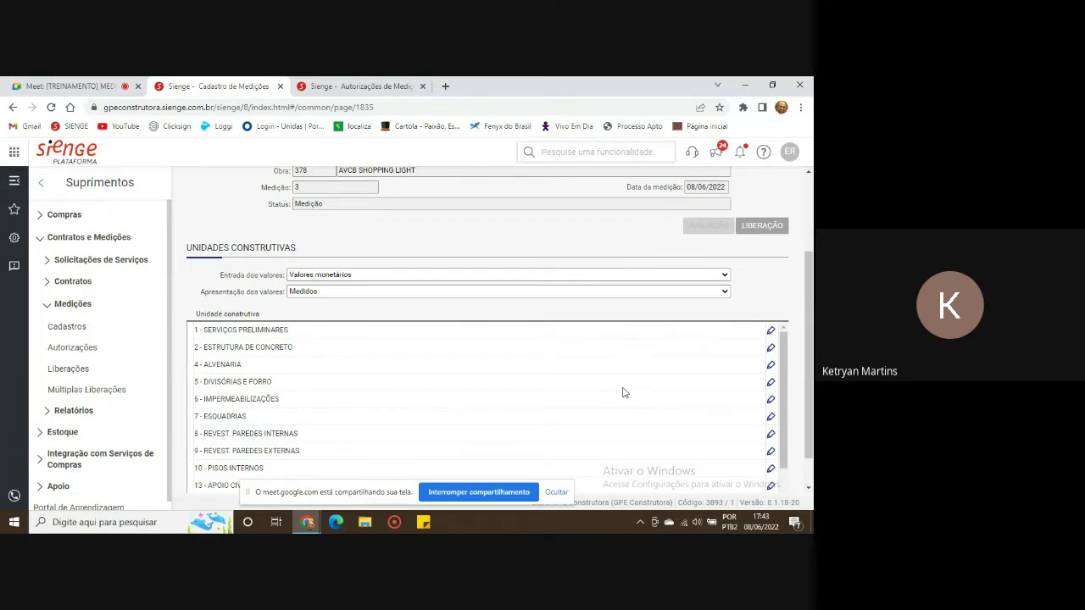
pyautogui.click(102, 85)
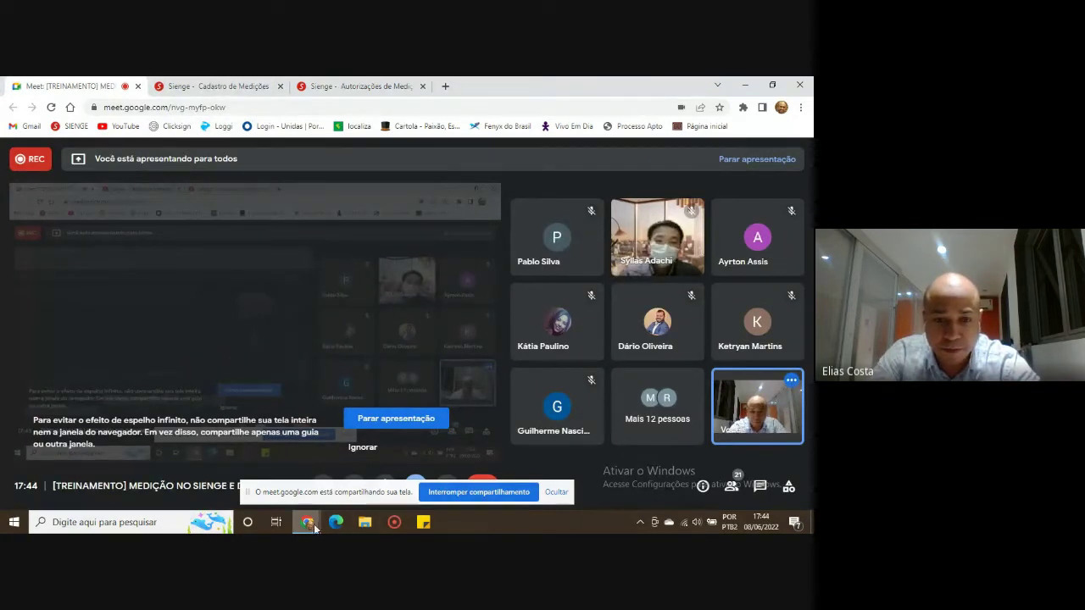
# Switch to the open Saldo de Contratos report window for AVCB SHOPPING LIGHT and look for the contract analysis report window.
pyautogui.moveTo(313, 528)
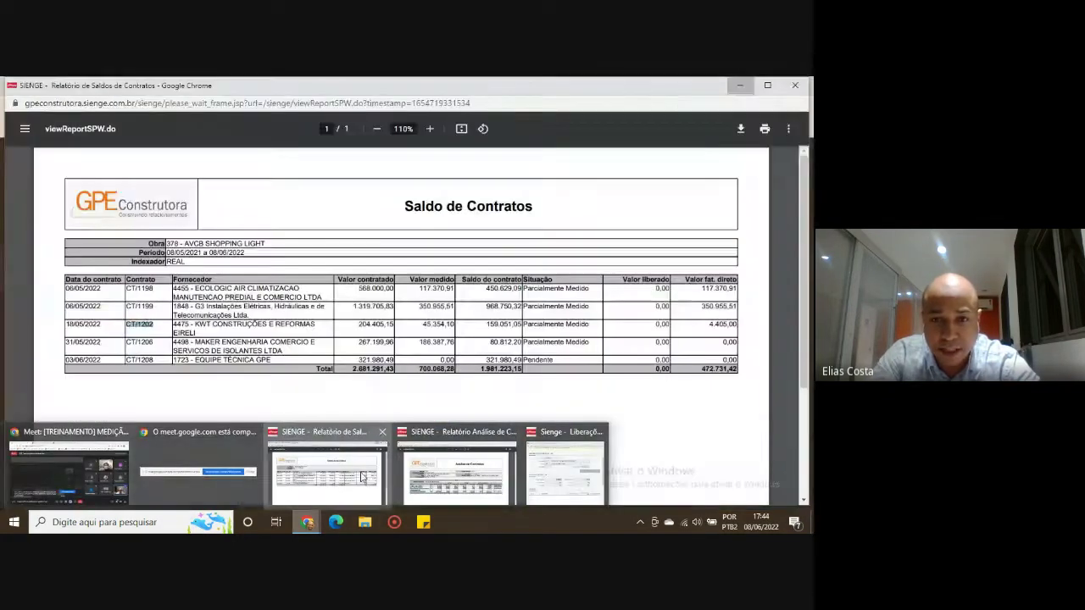
pyautogui.click(455, 477)
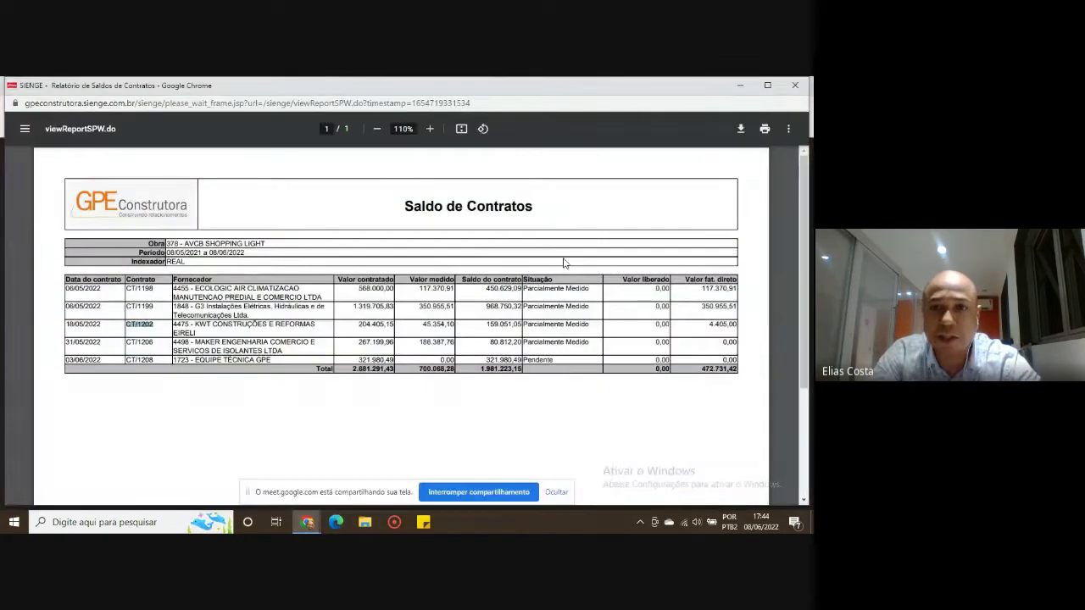
pyautogui.moveTo(312, 525)
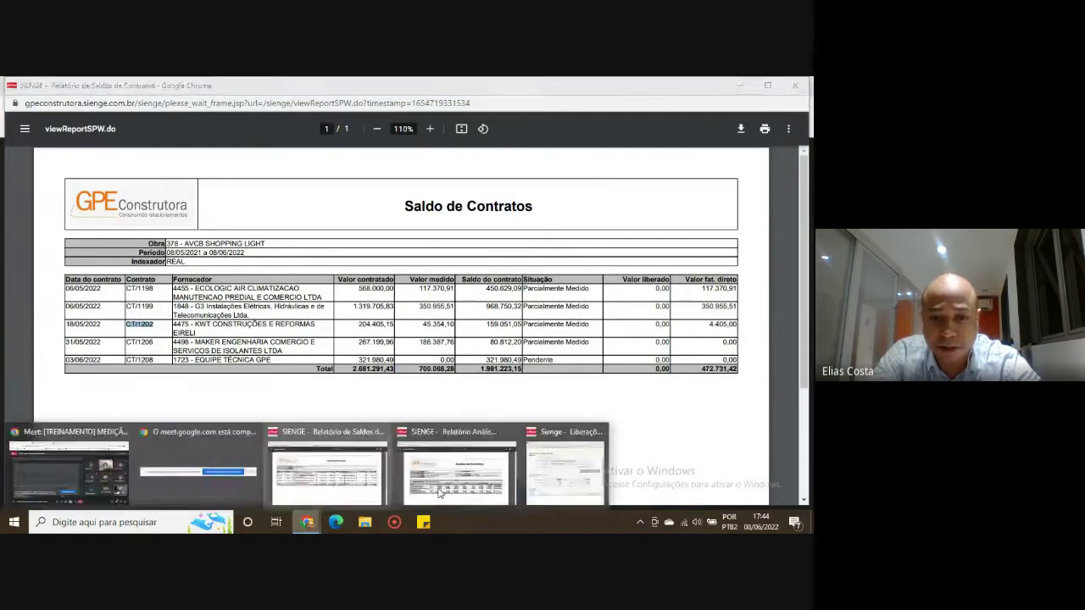